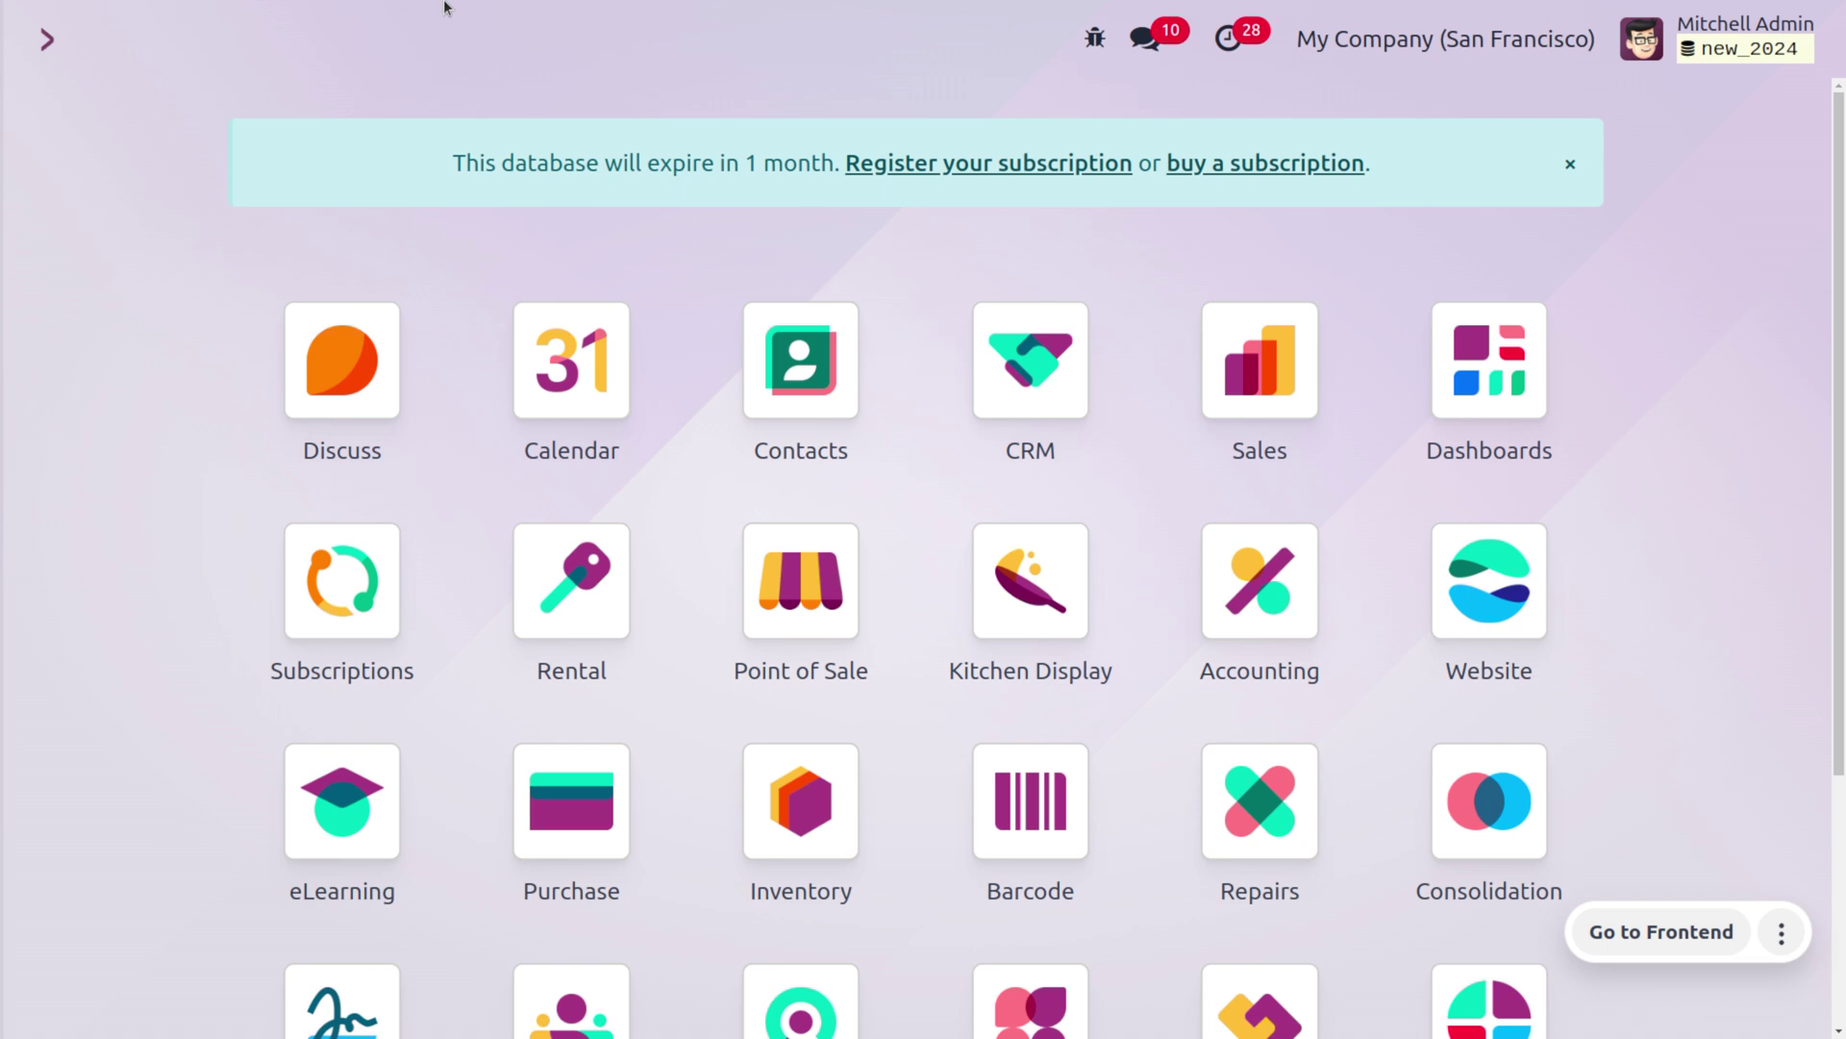
Step: Open the vendor bills list in Accounting via the command palette
text(ax)
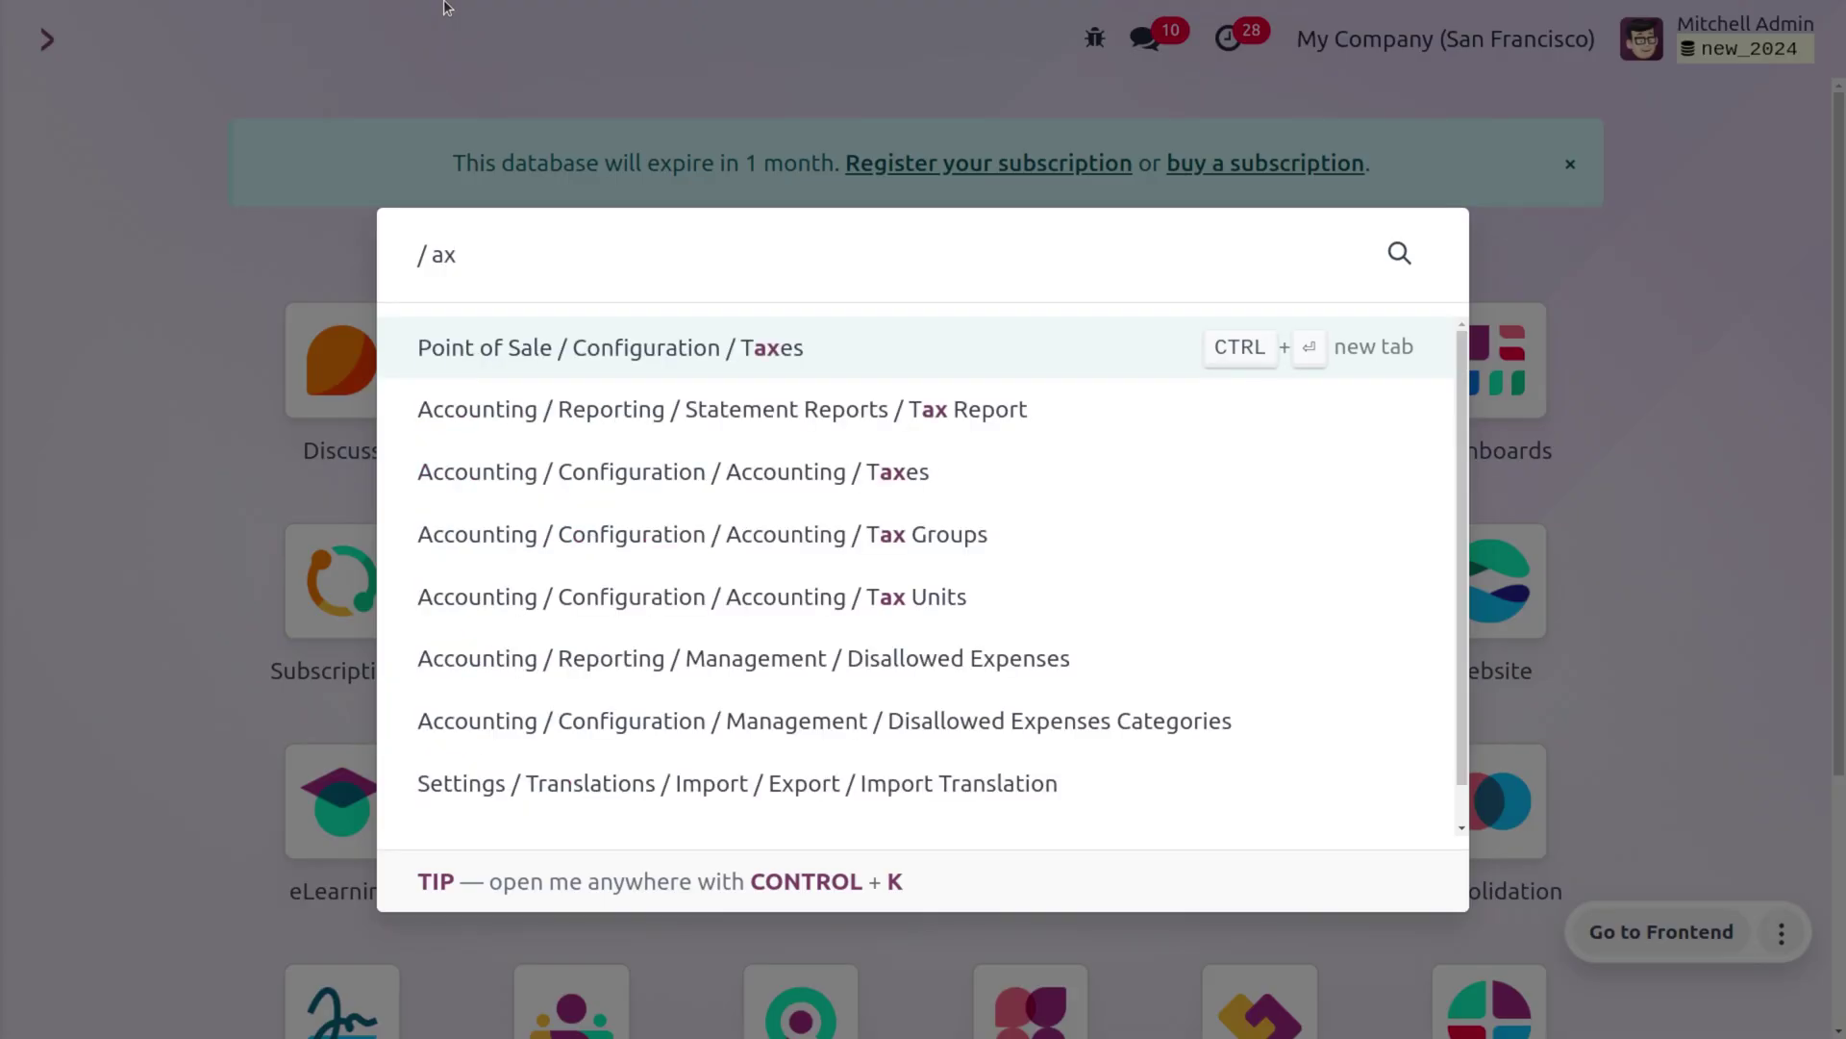
key(BackSpace)
text(cc)
key(Return)
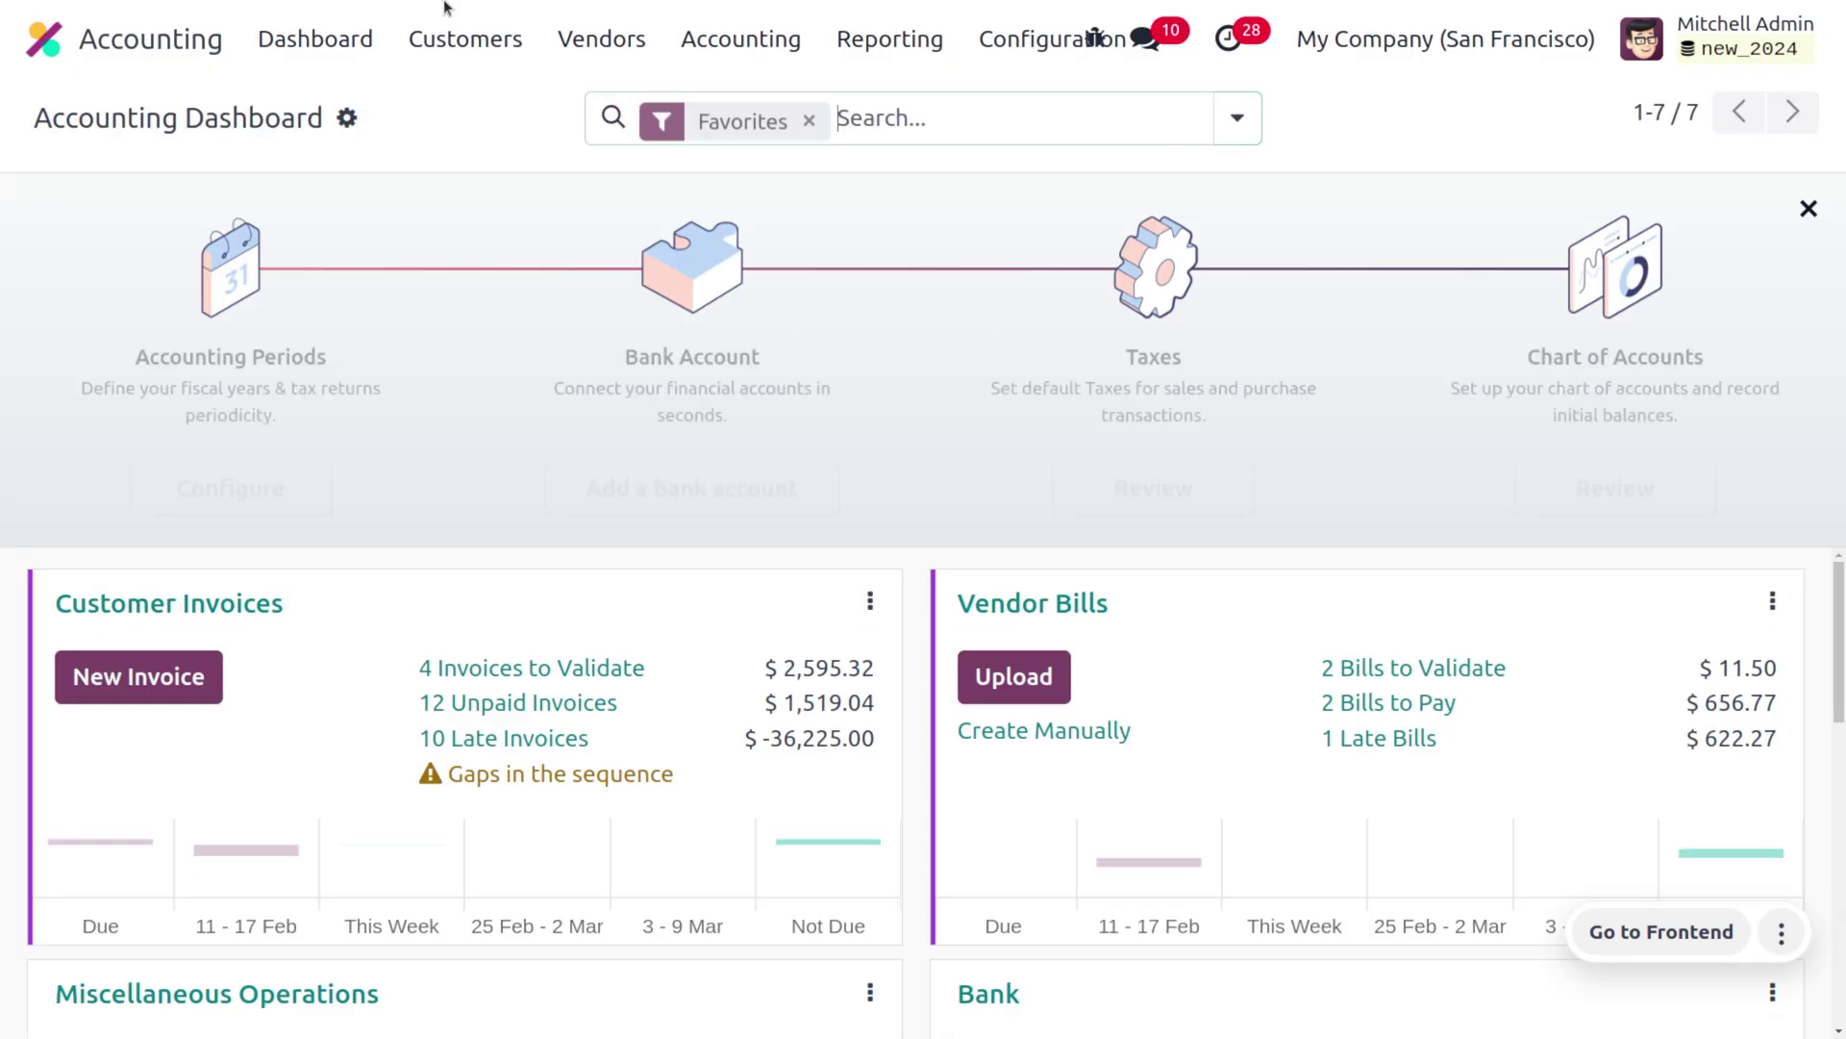
click(624, 38)
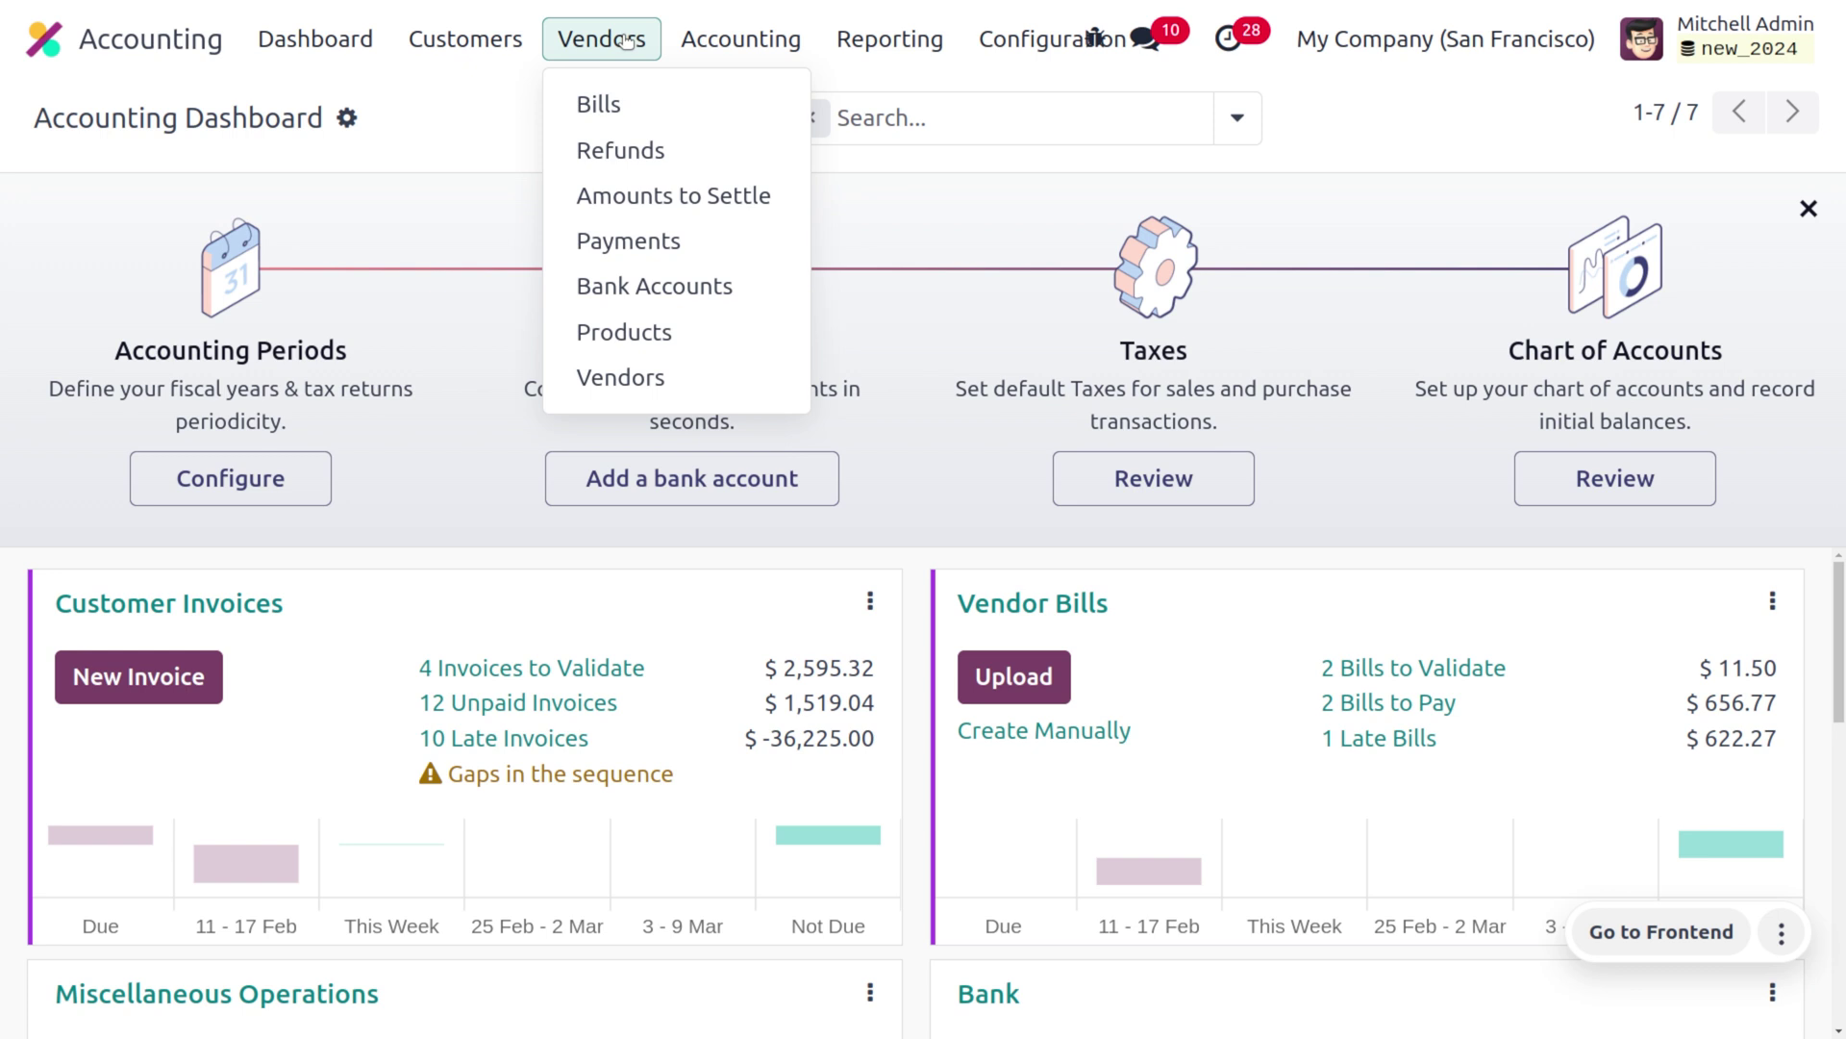
click(637, 100)
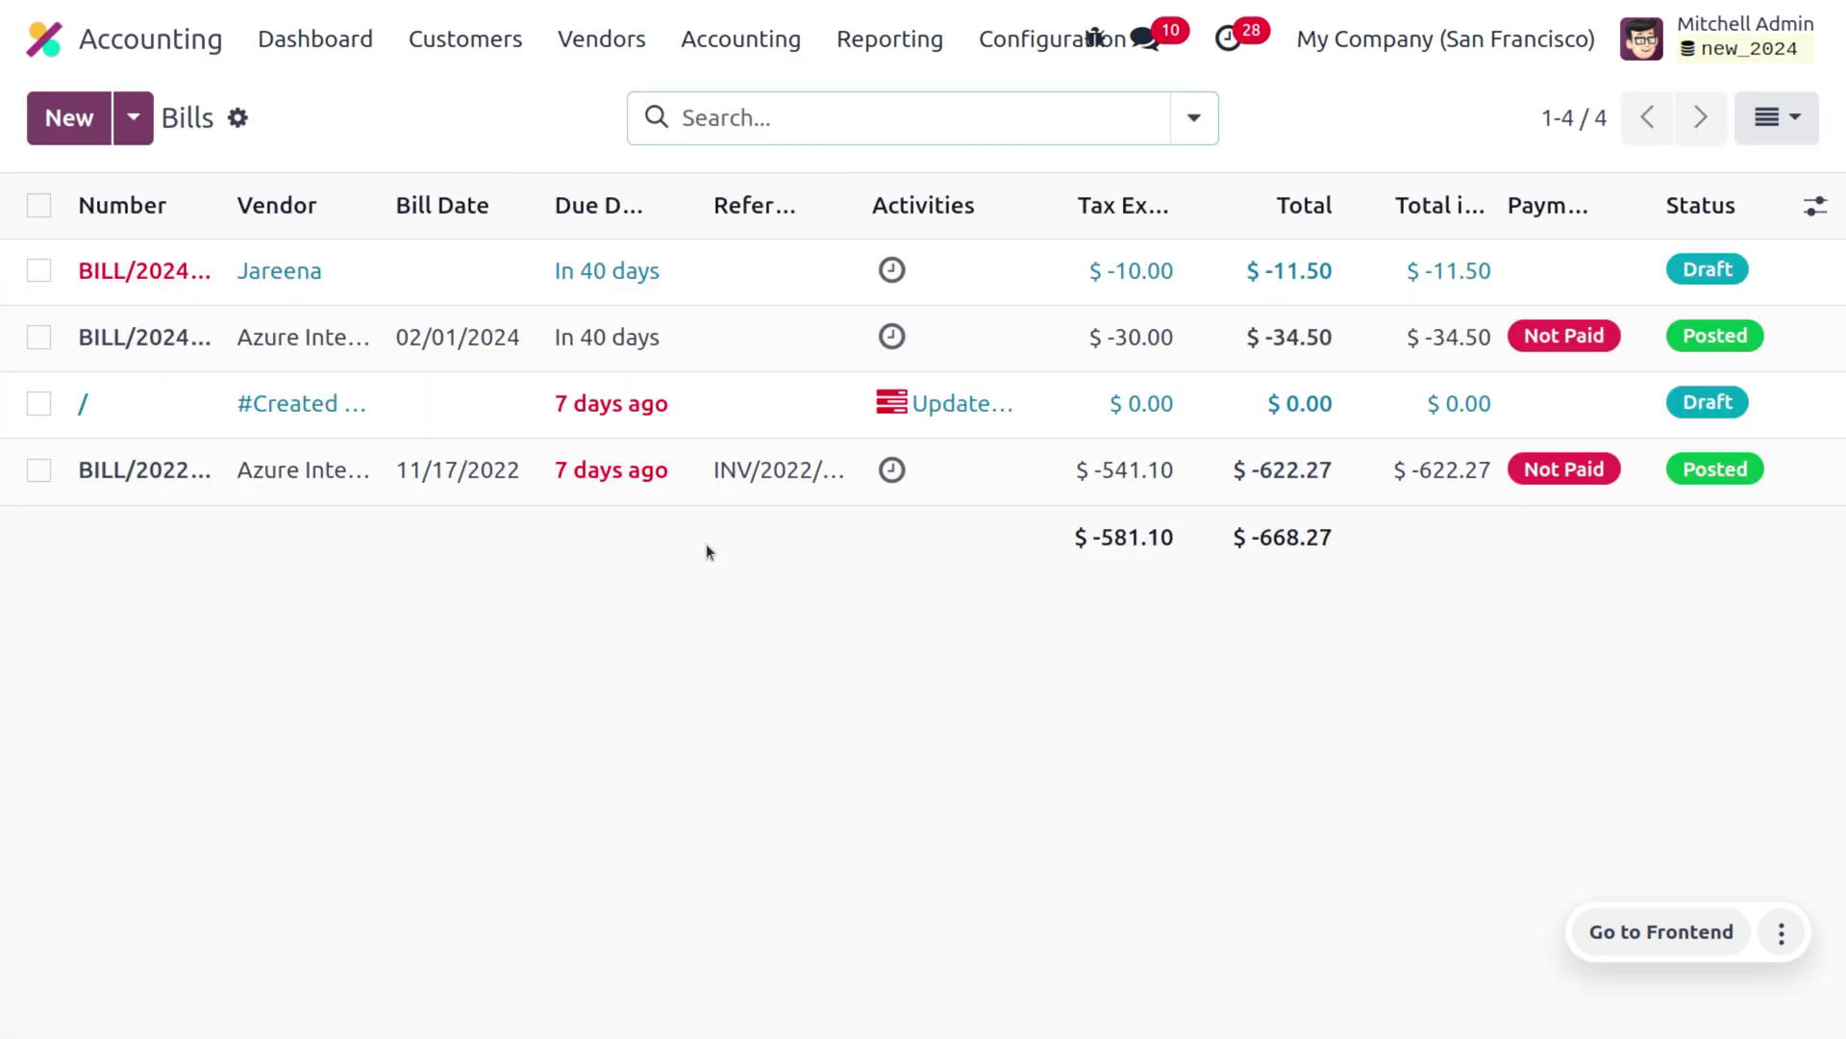
Step: Export all four vendor bills to an XLSX file
click(237, 118)
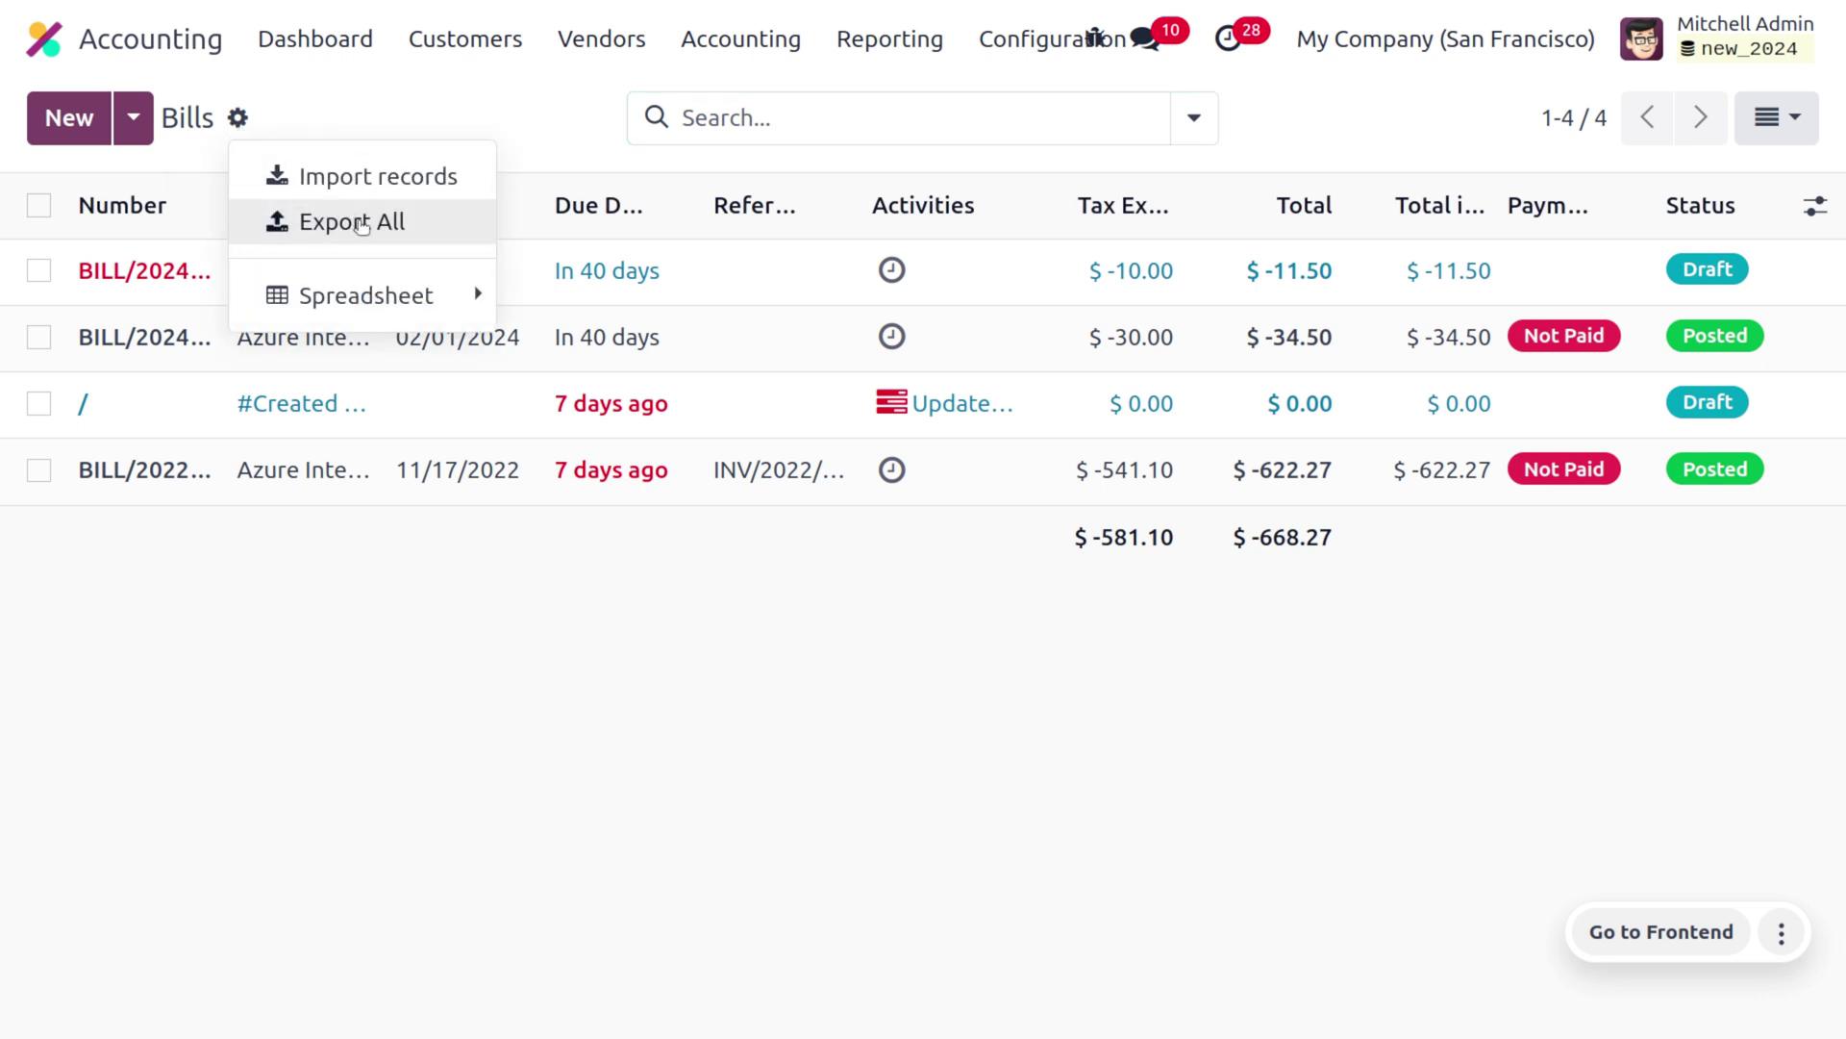
click(361, 222)
mouse_move(361, 227)
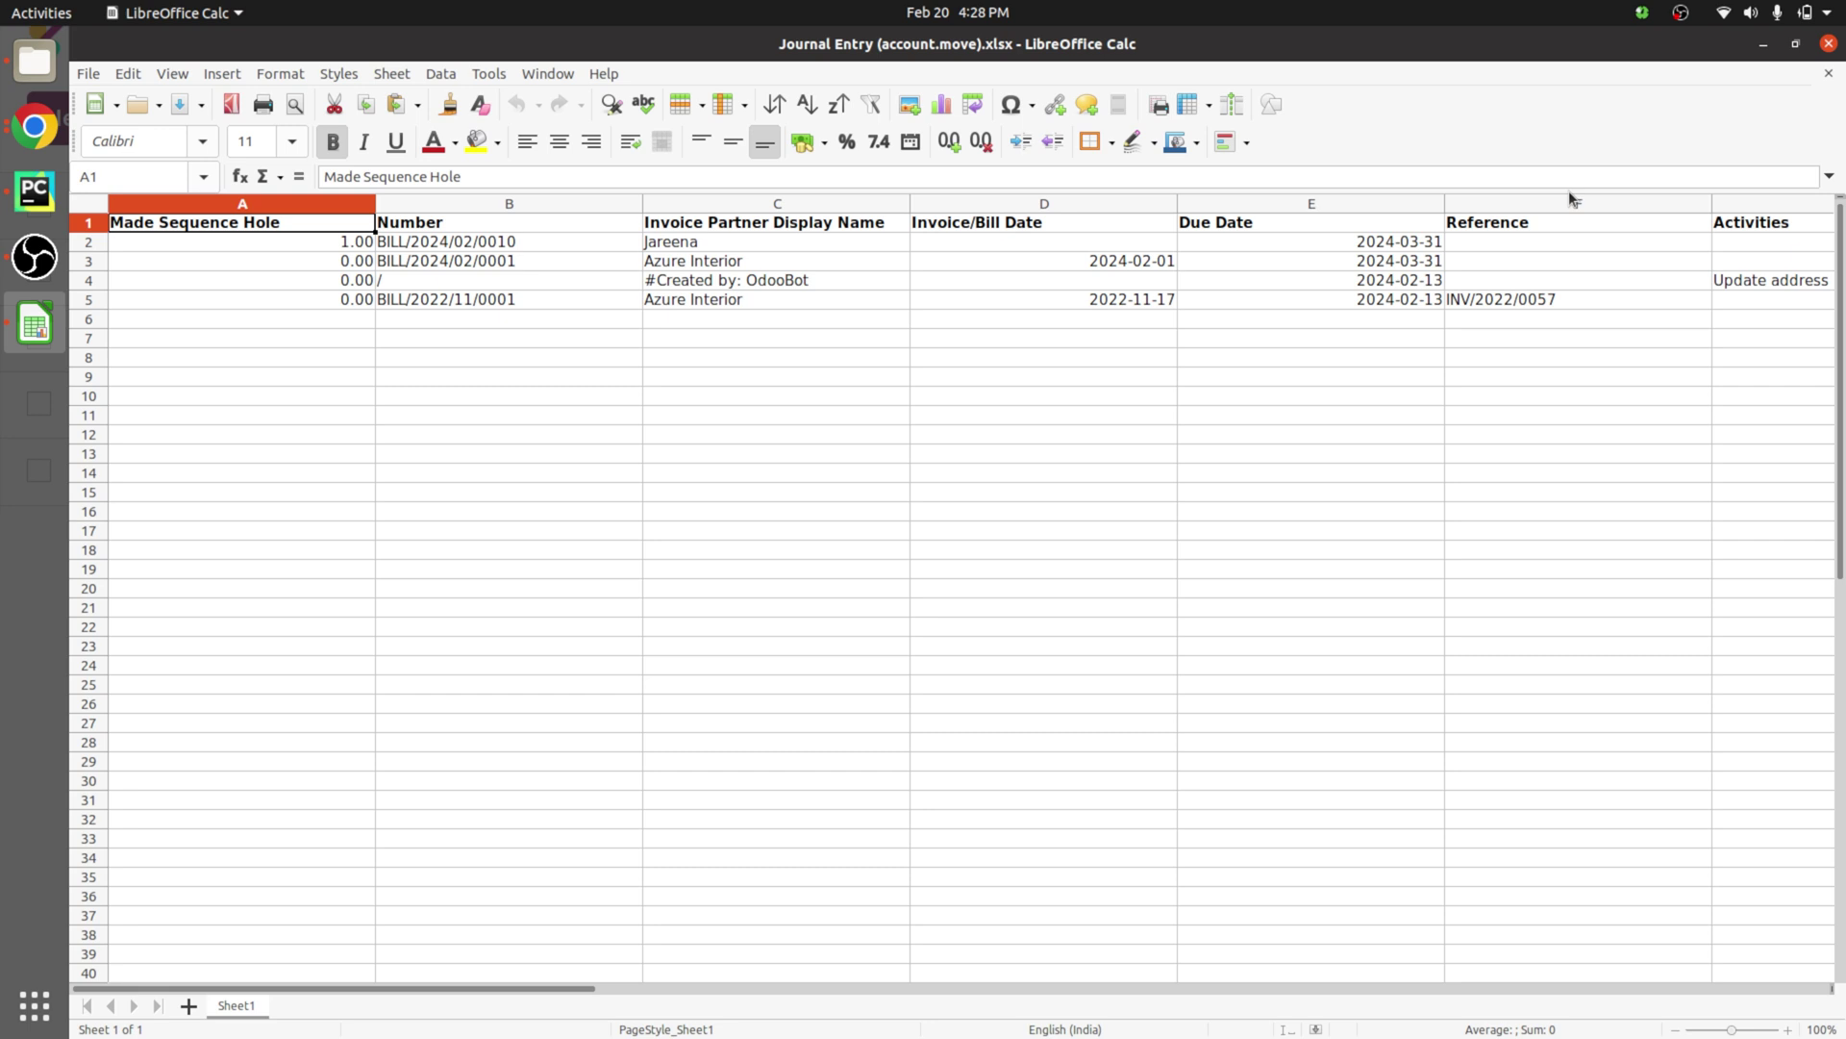
Step: Review the exported column headers through Payment Status, then return to Odoo in Chrome
key(Right)
key(Right)
key(Right)
key(Right)
key(Right)
key(Right)
key(Right)
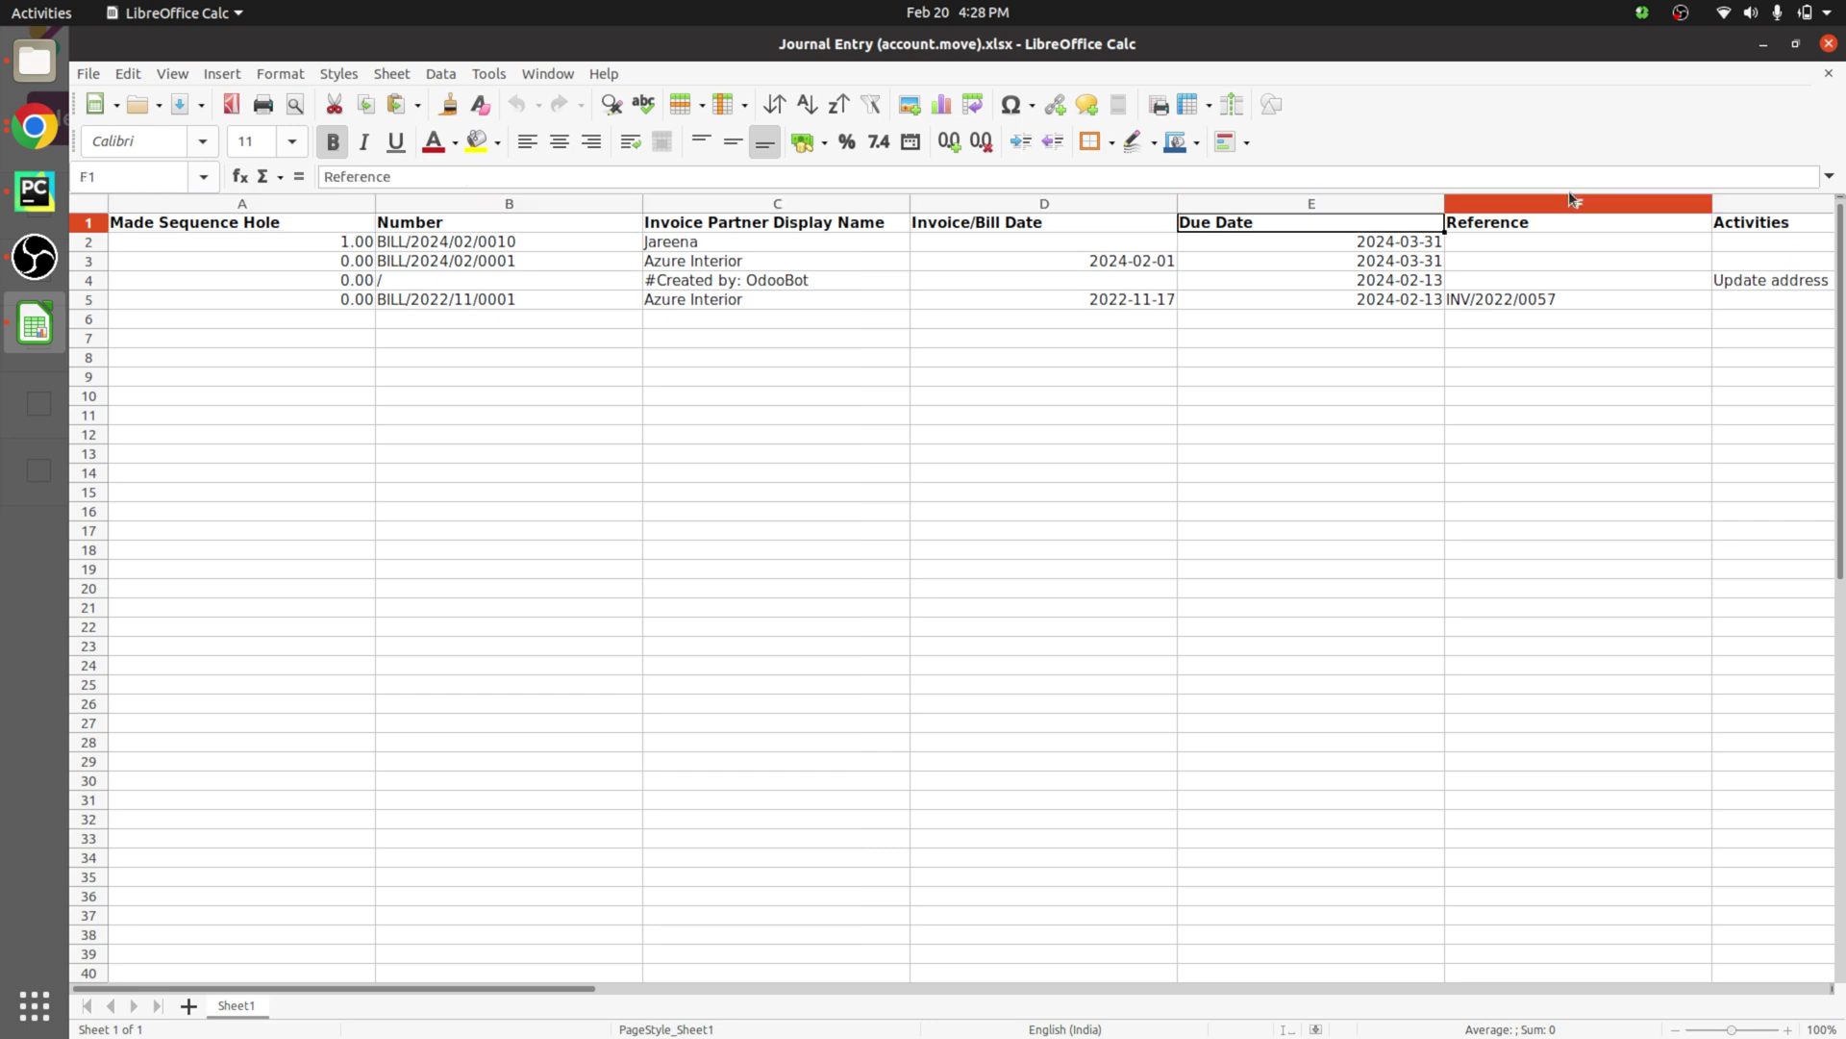
key(Right)
key(Right)
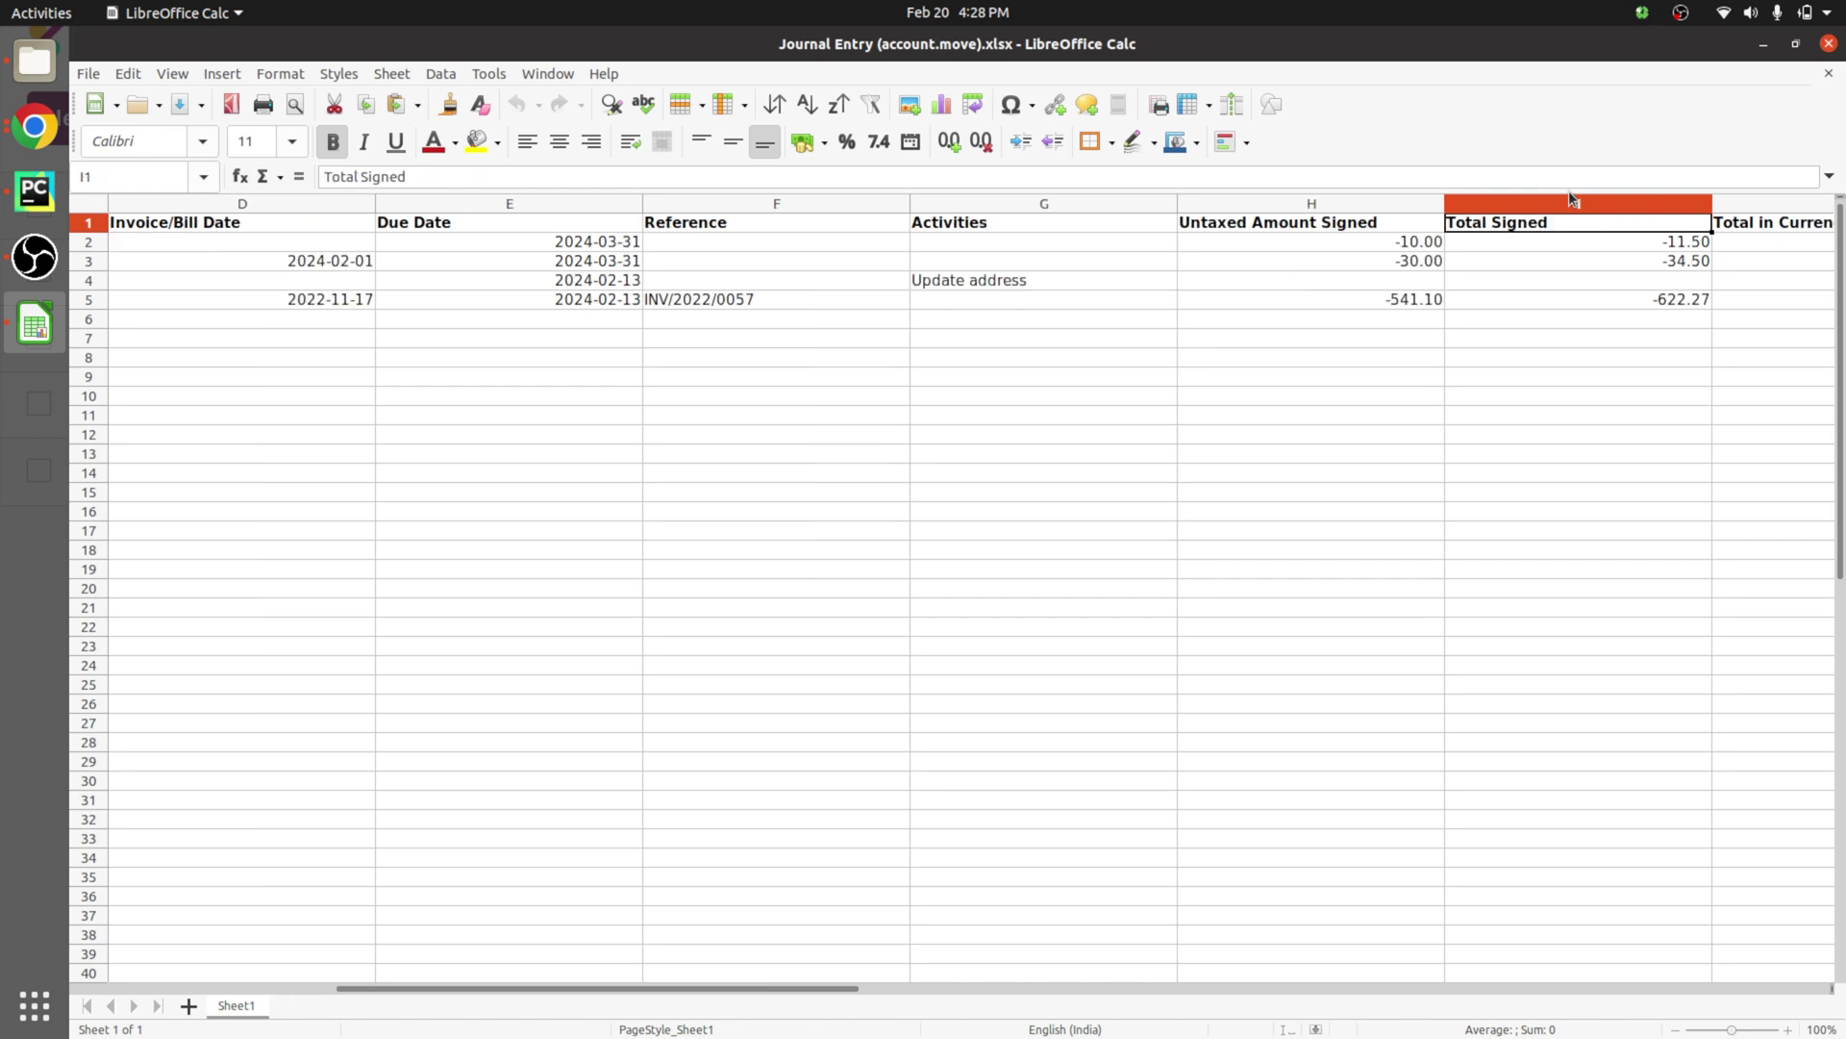
key(Right)
key(Right)
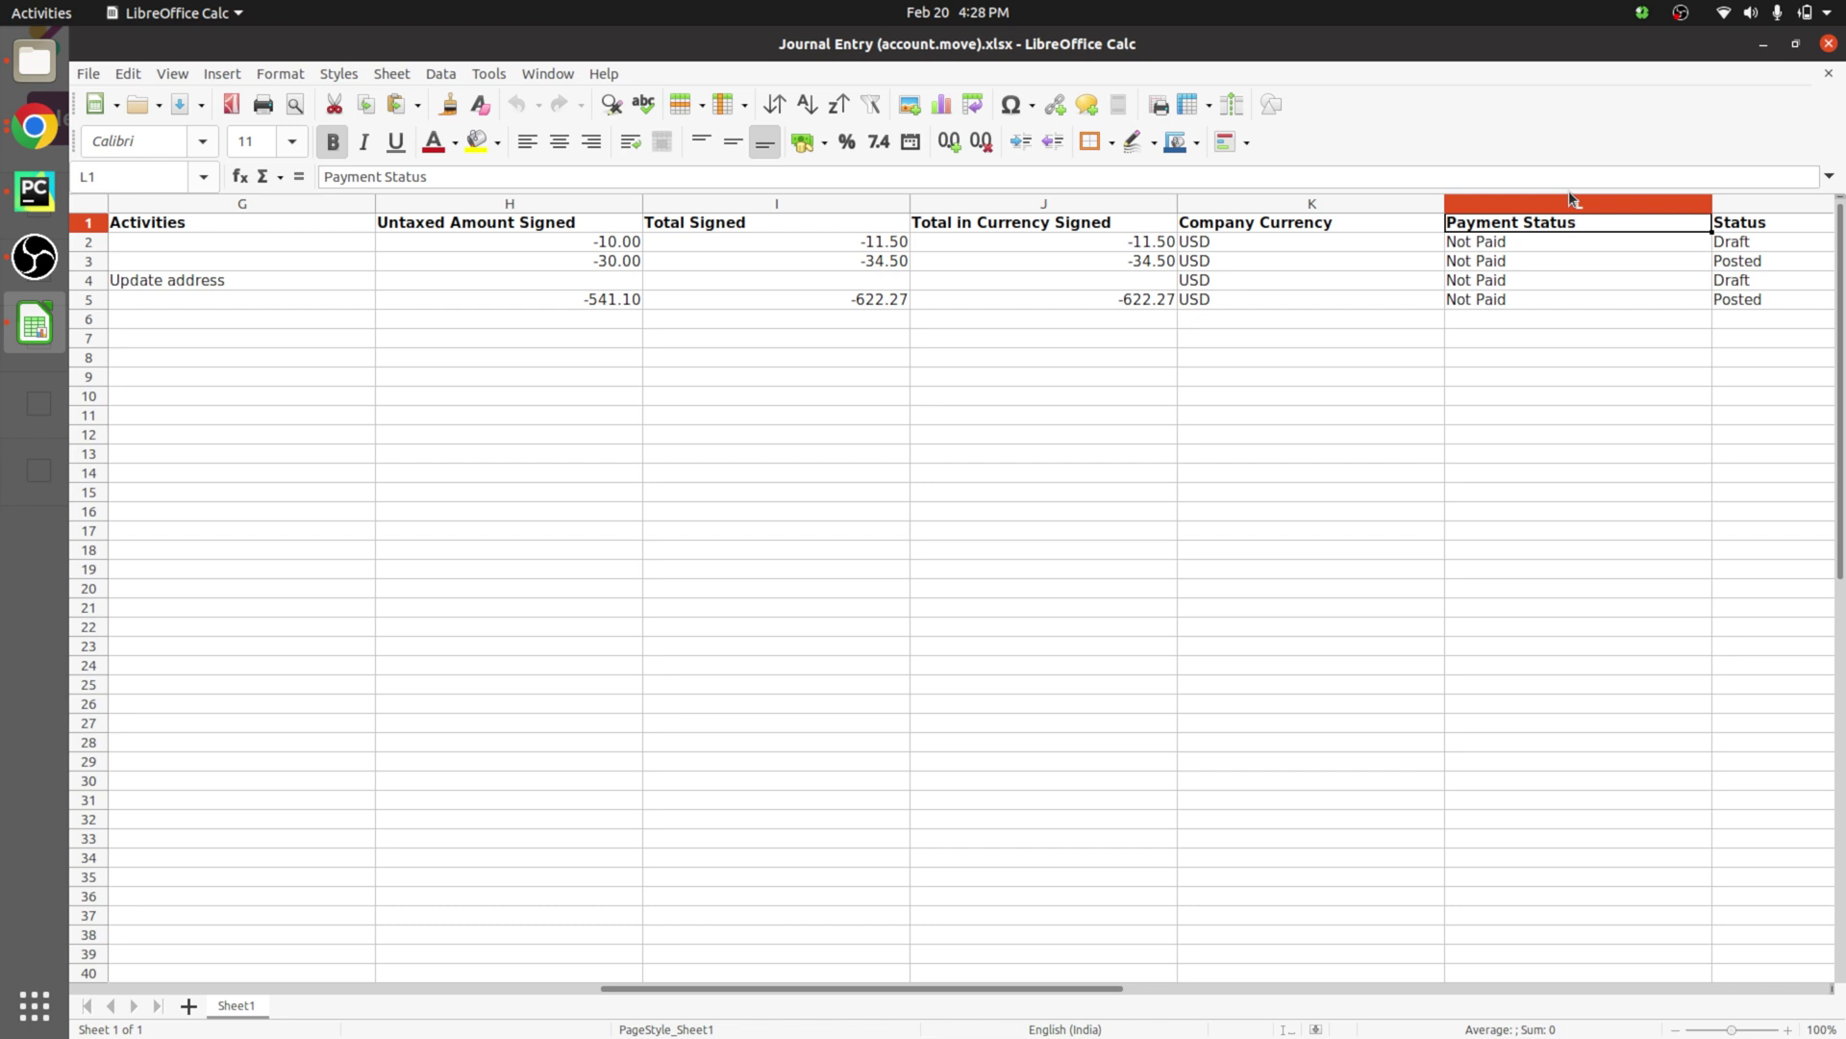
key(alt+Tab)
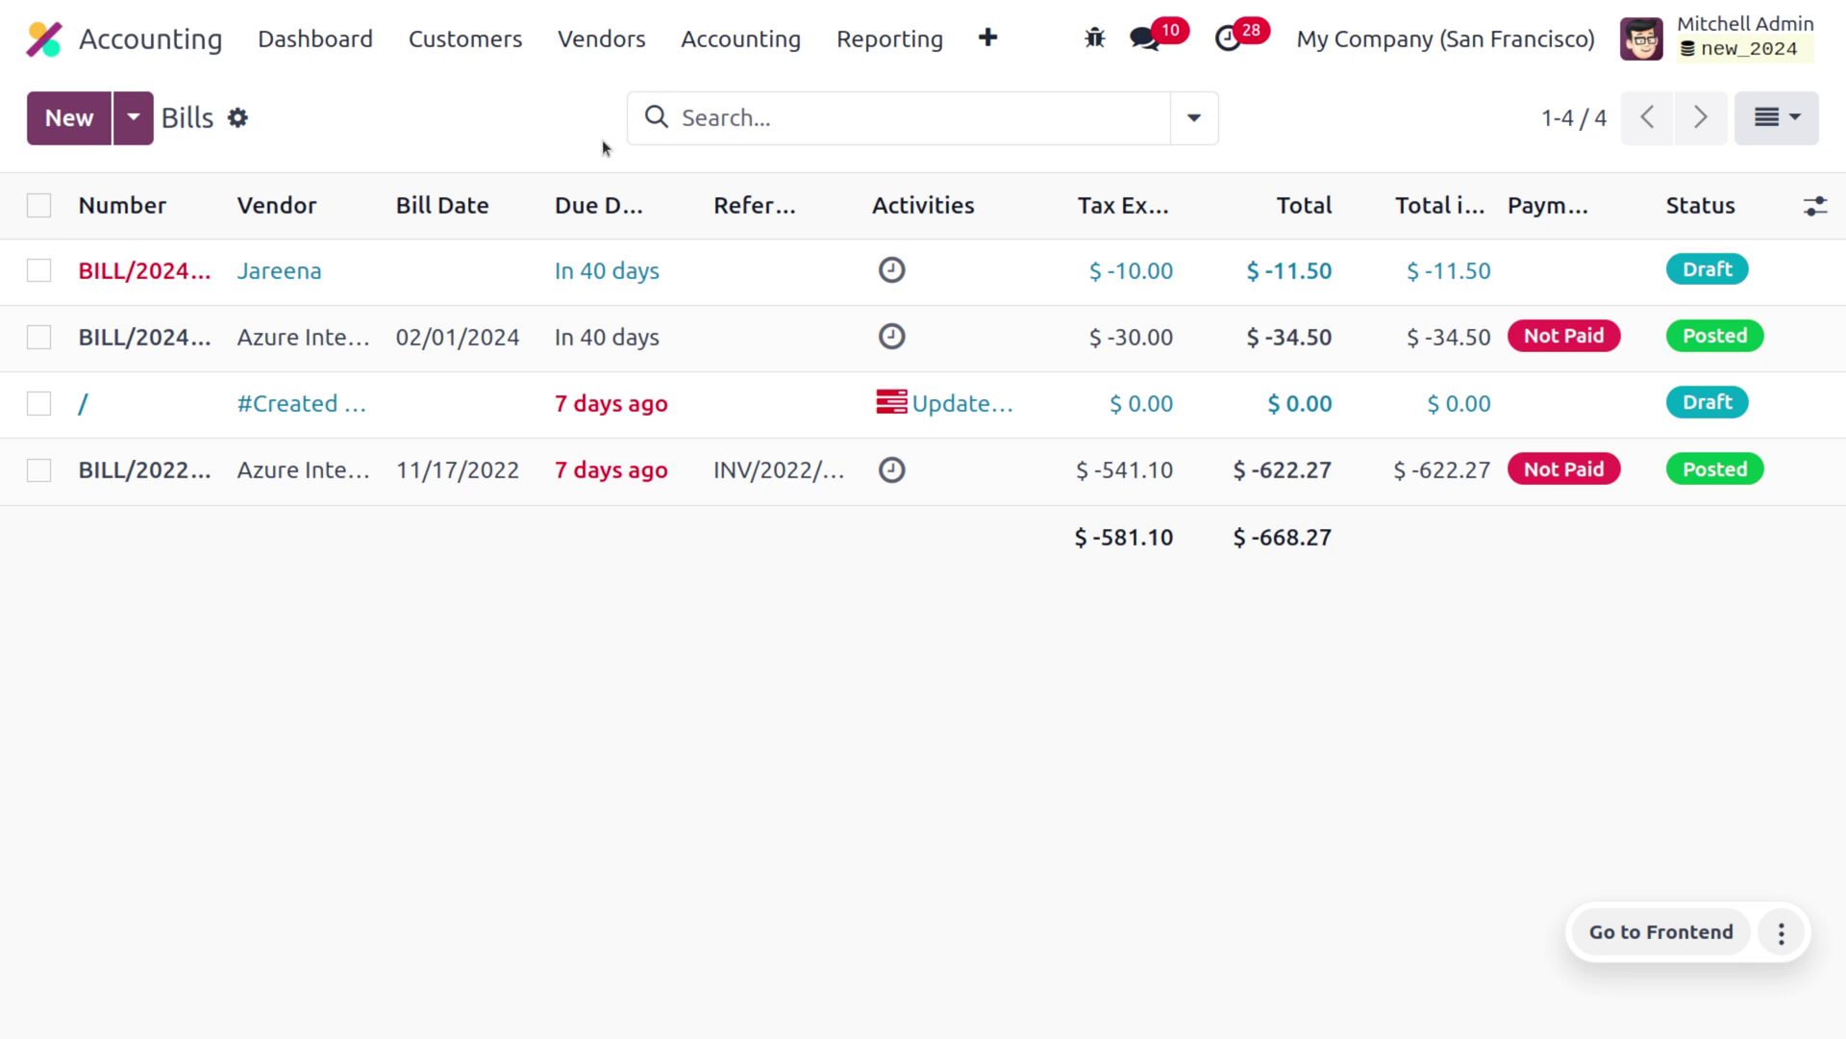
Step: Select the posted Azure Interior bill dated 02/01/2024 and open its Export settings
click(38, 337)
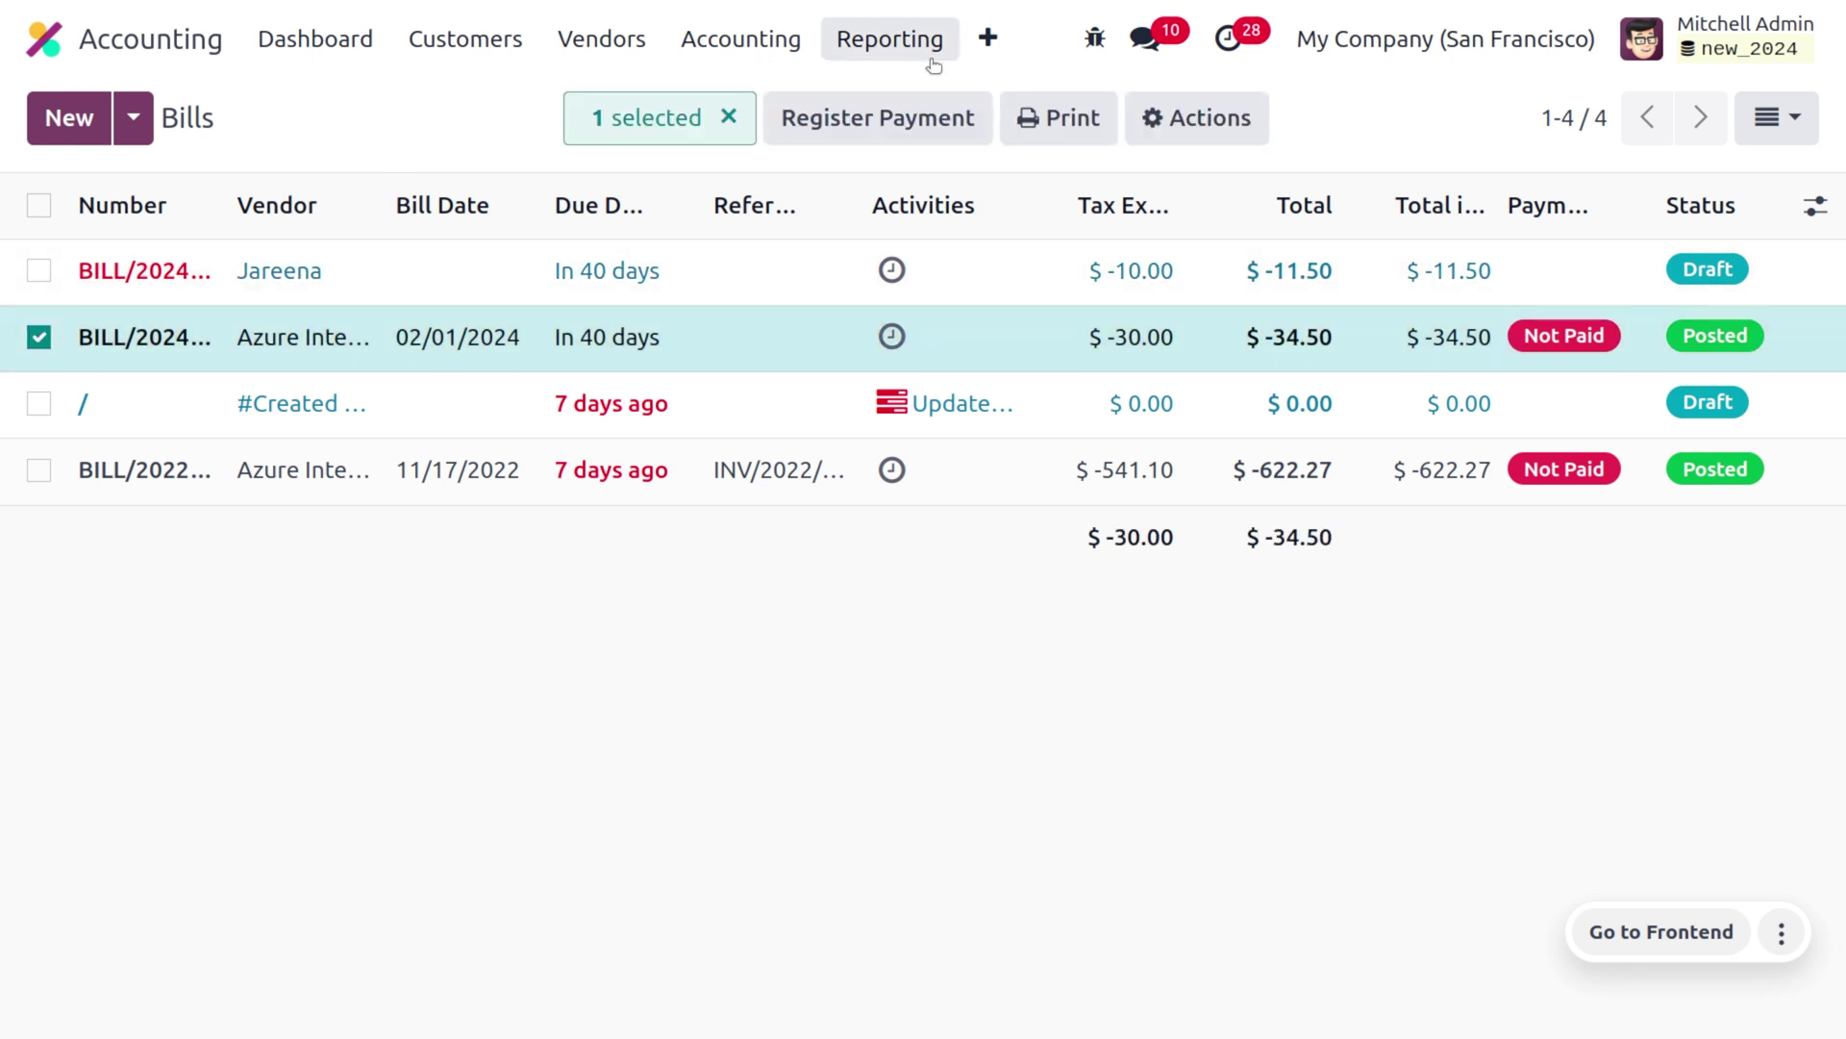
click(1161, 124)
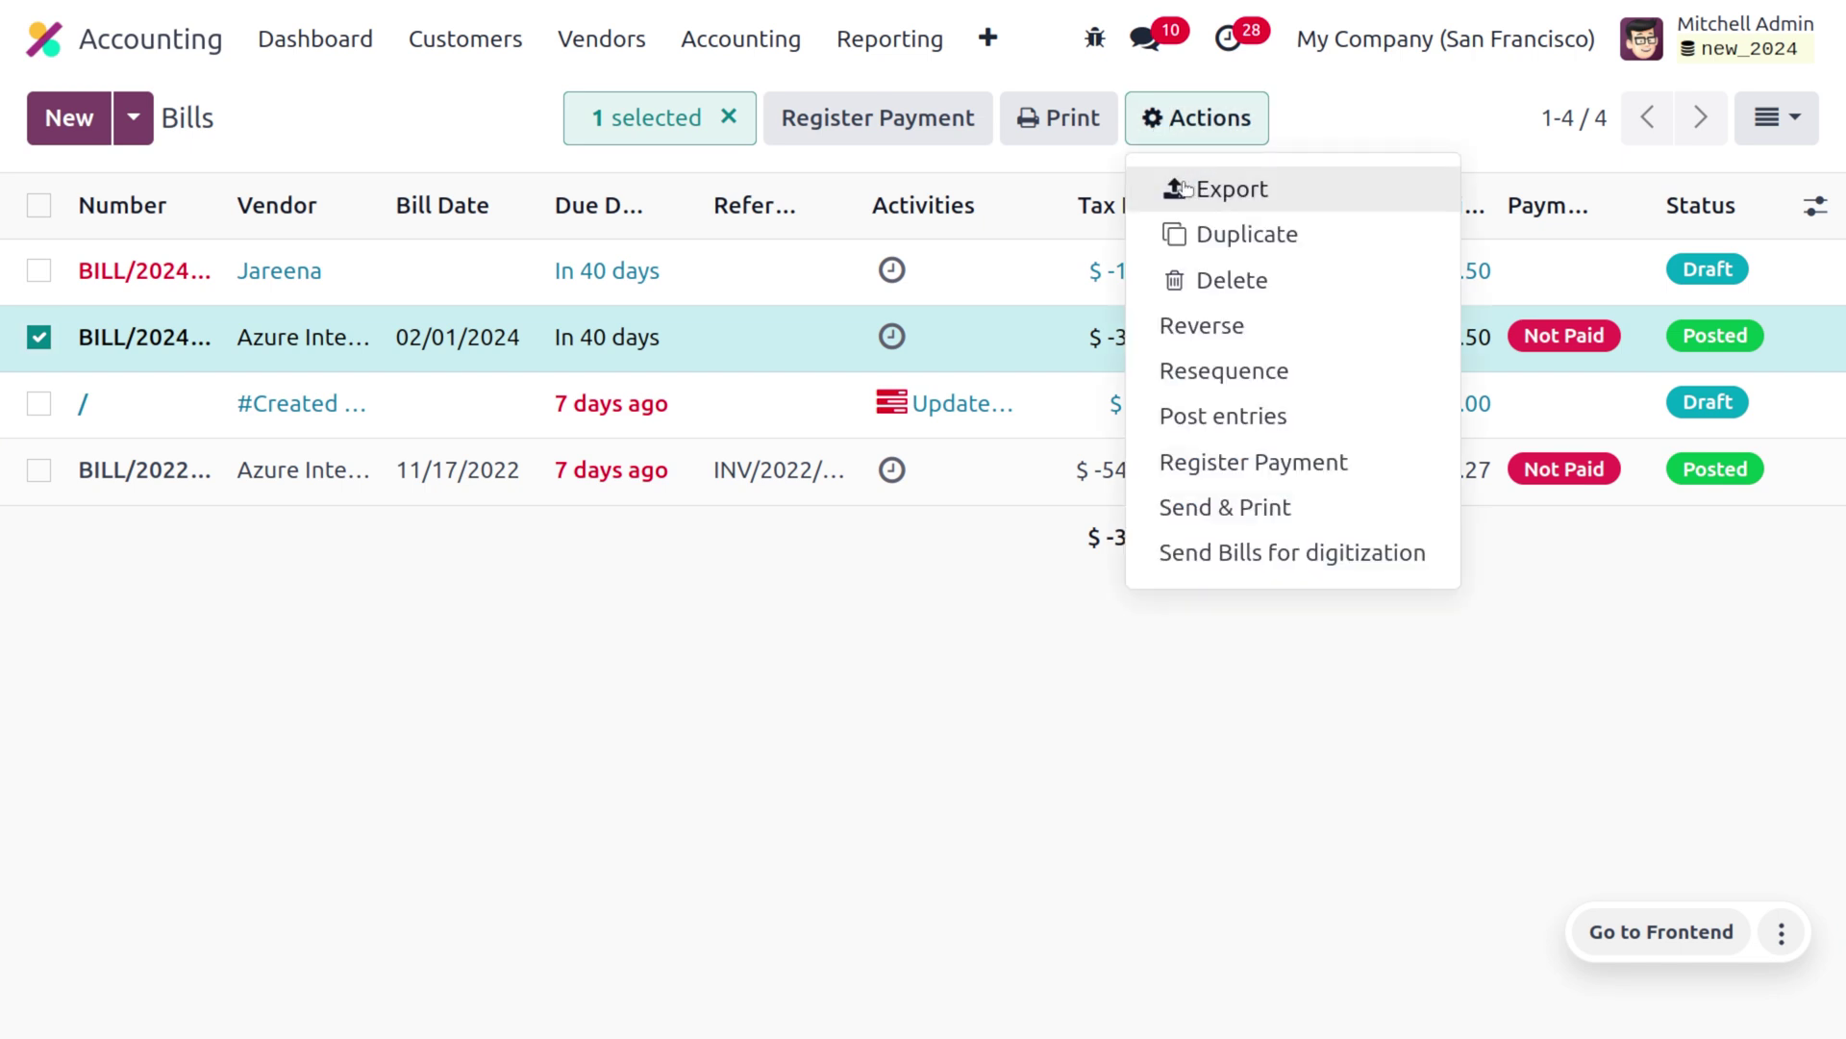
click(1185, 189)
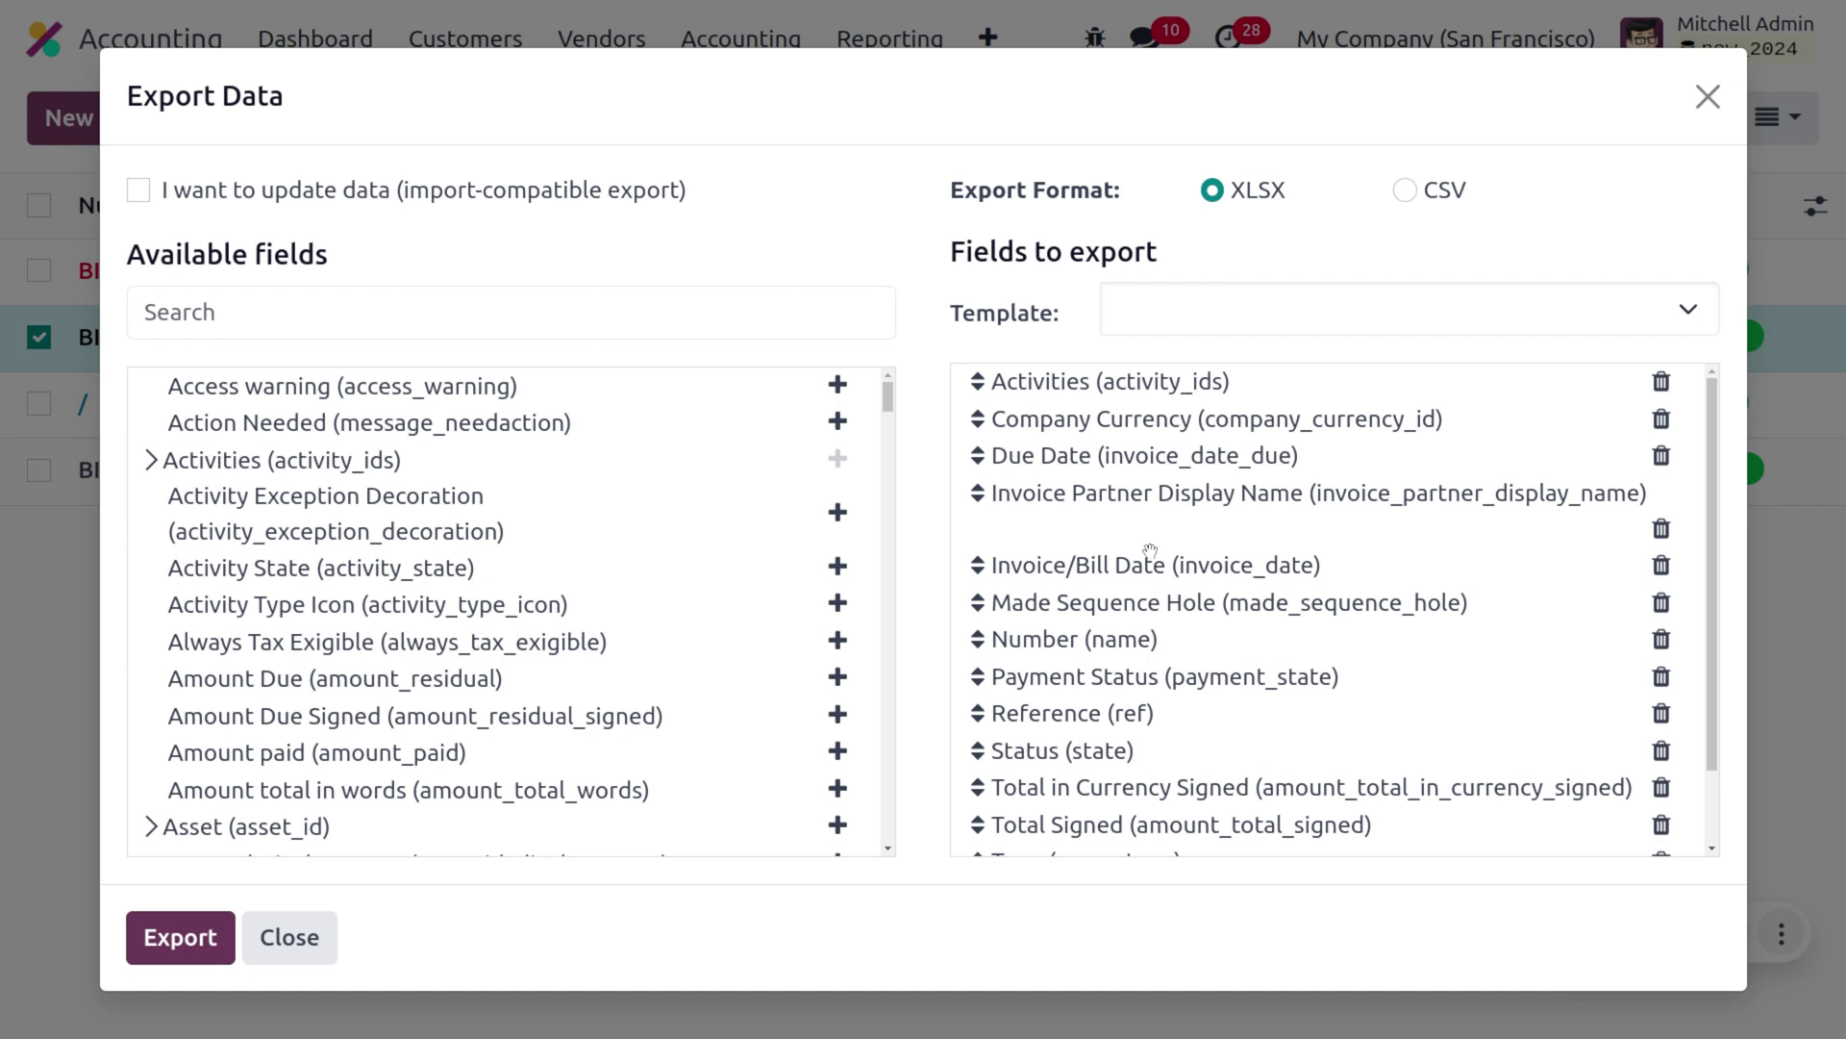
Step: Export the bill as XLSX using the Vendor bill template plus the Invoice/Bill Date field
click(1138, 333)
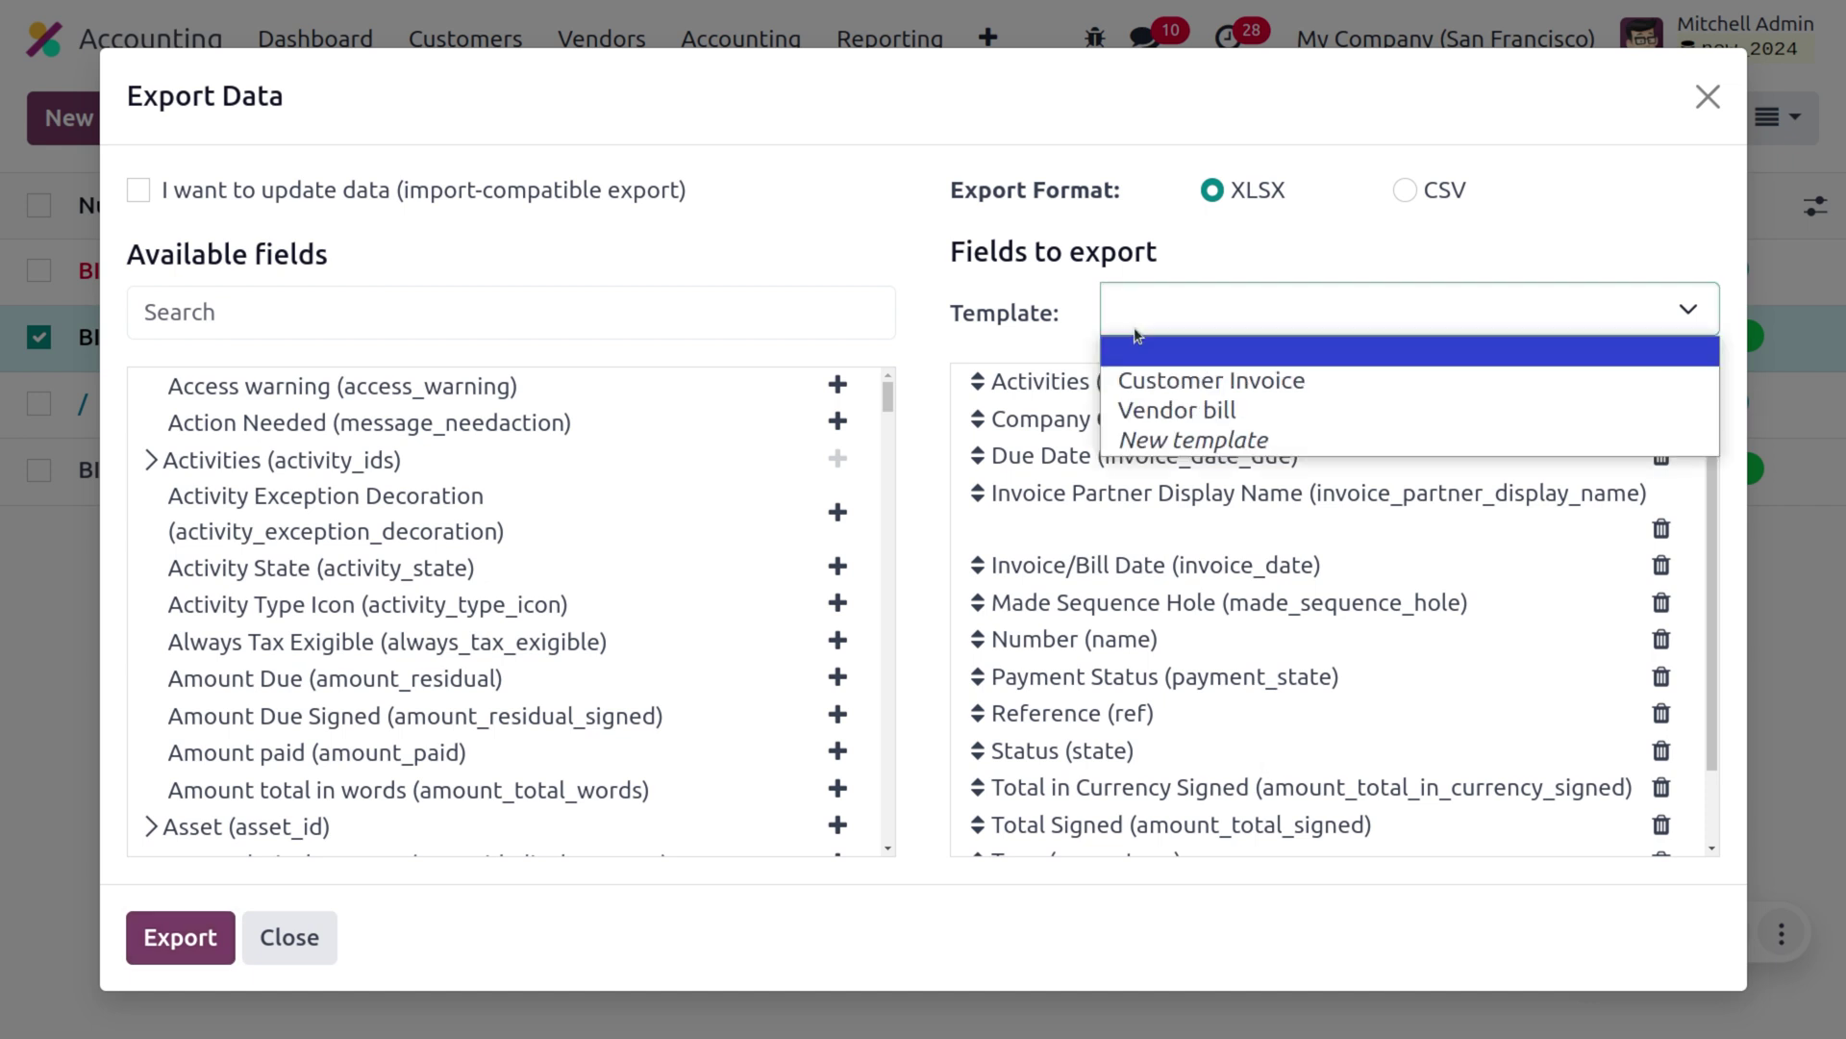
click(1166, 409)
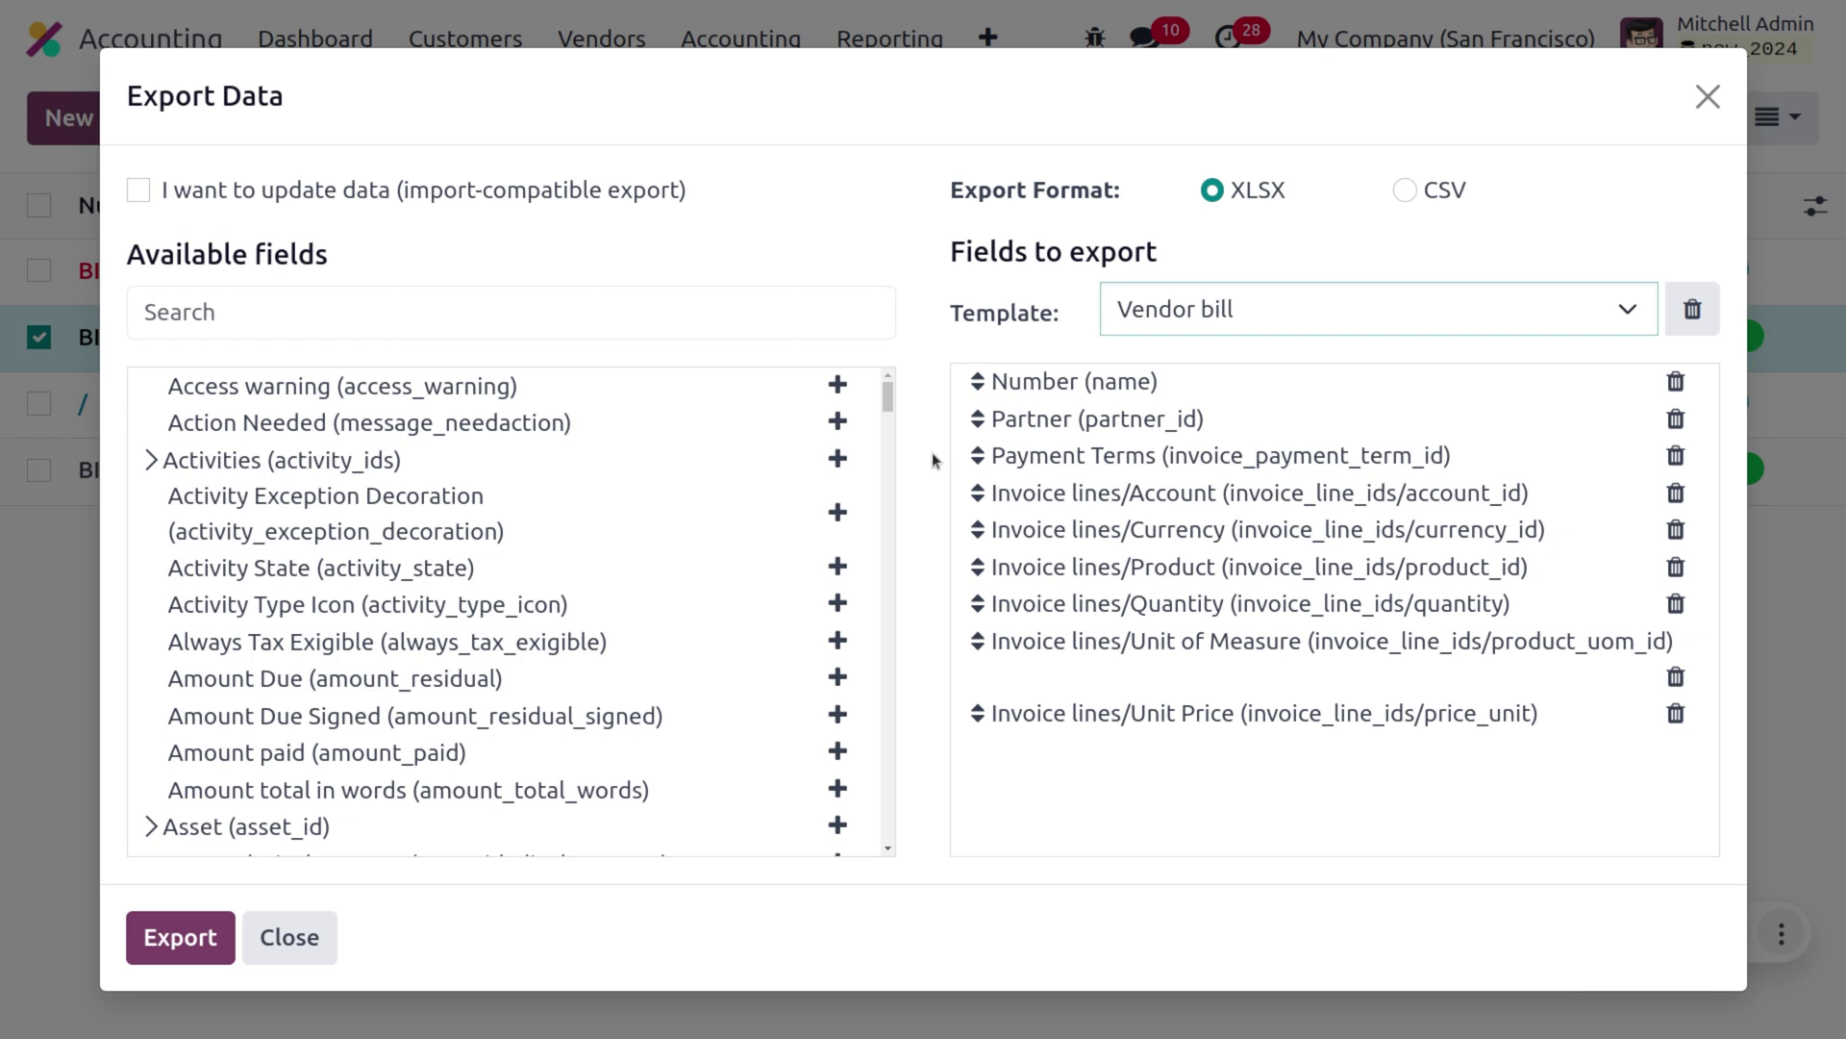
click(334, 318)
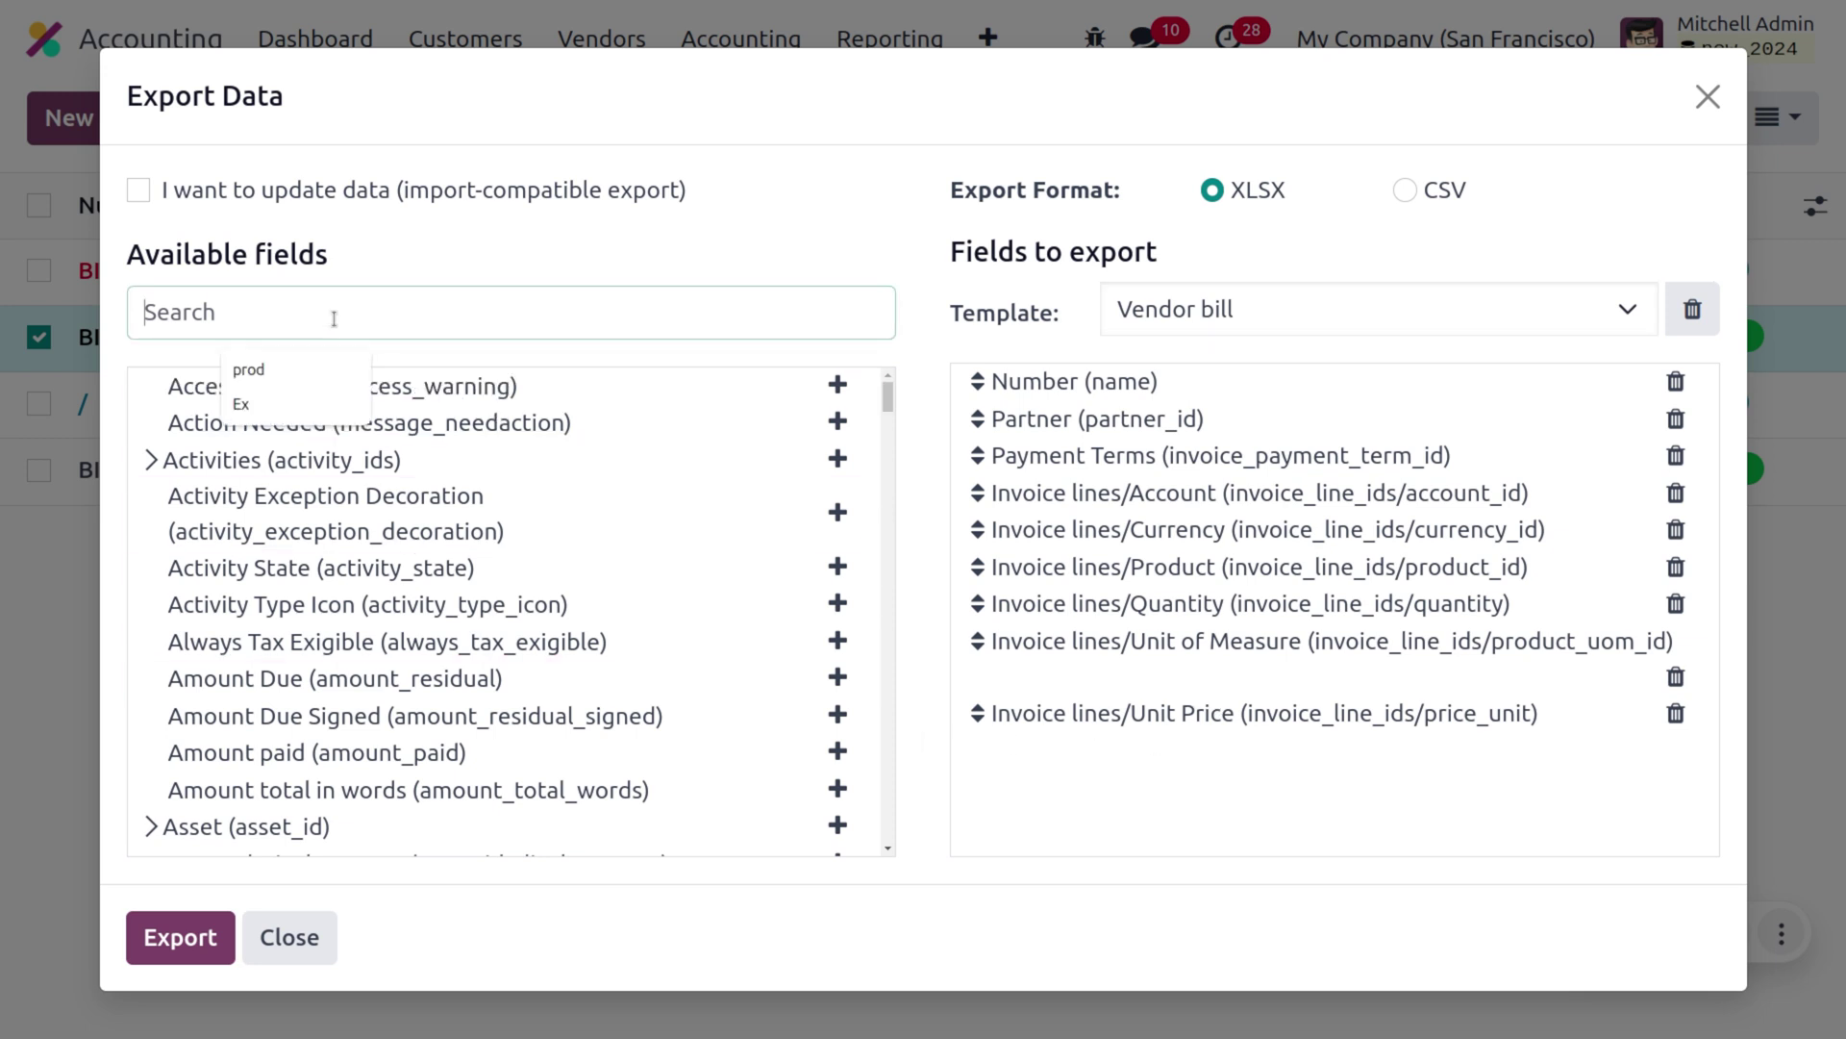
text(bill)
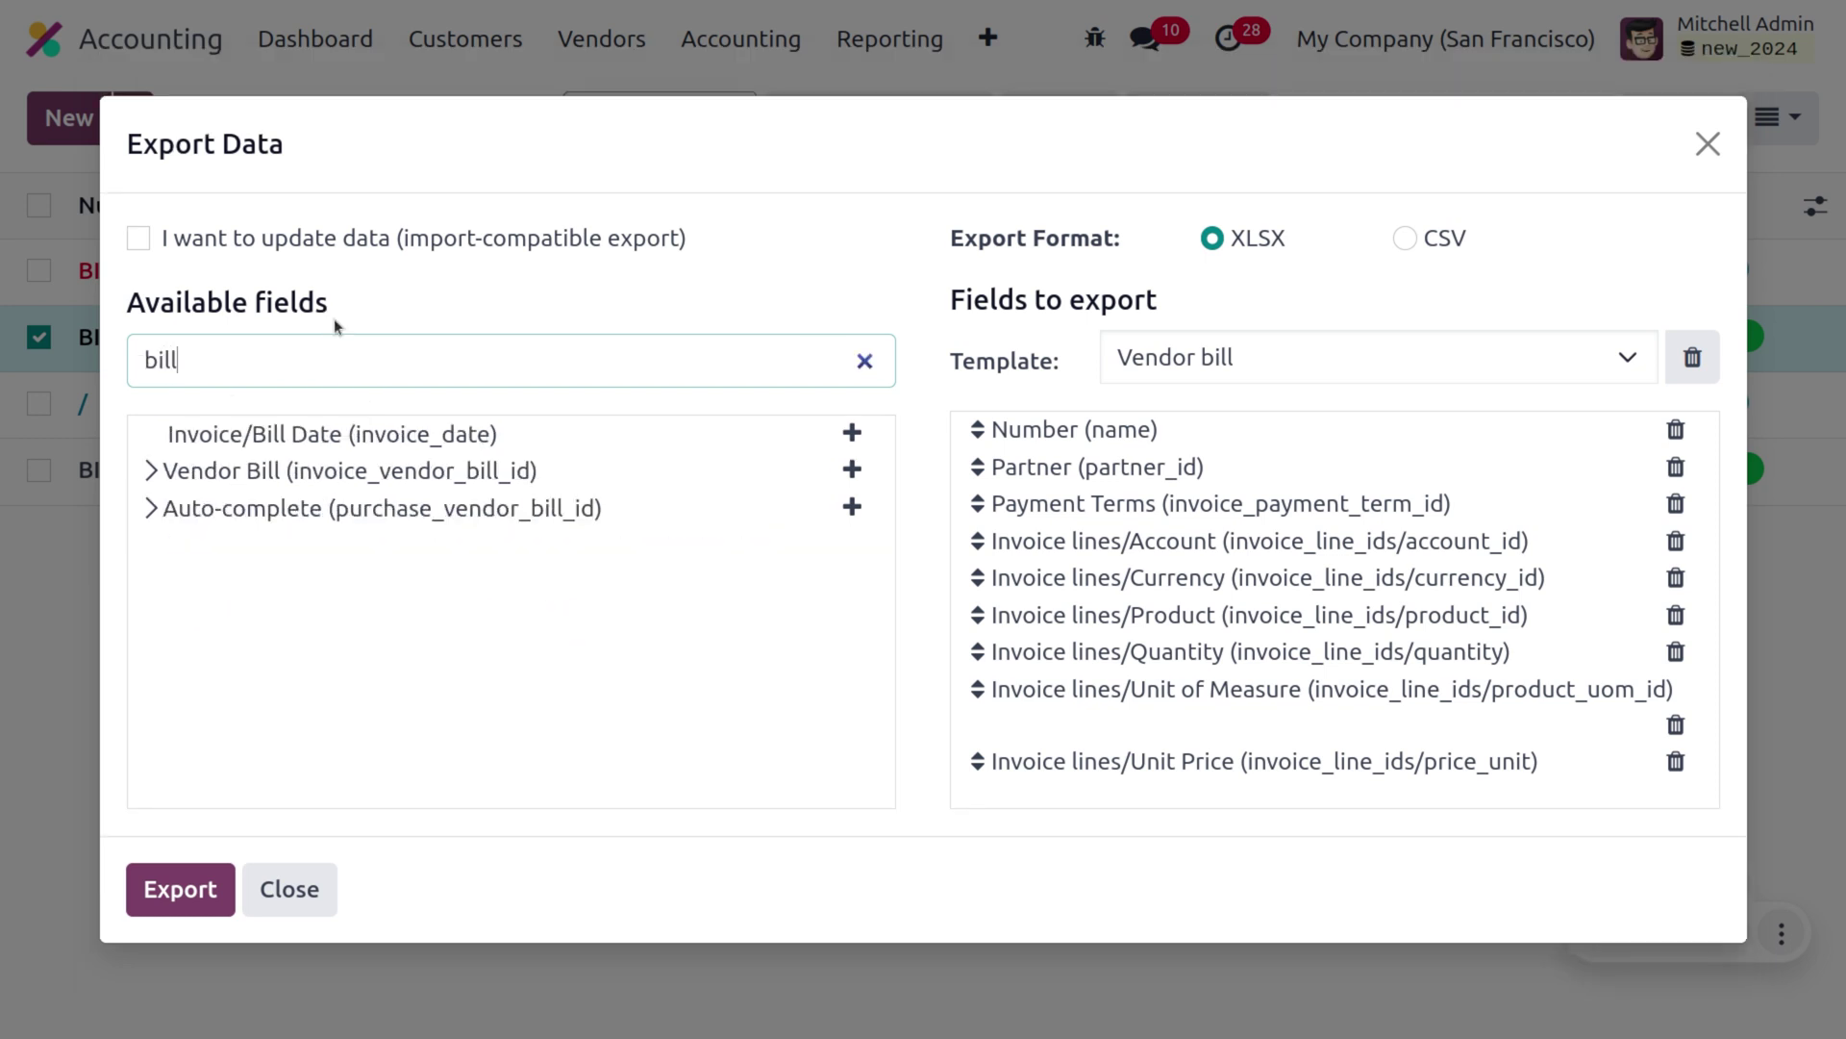
click(854, 436)
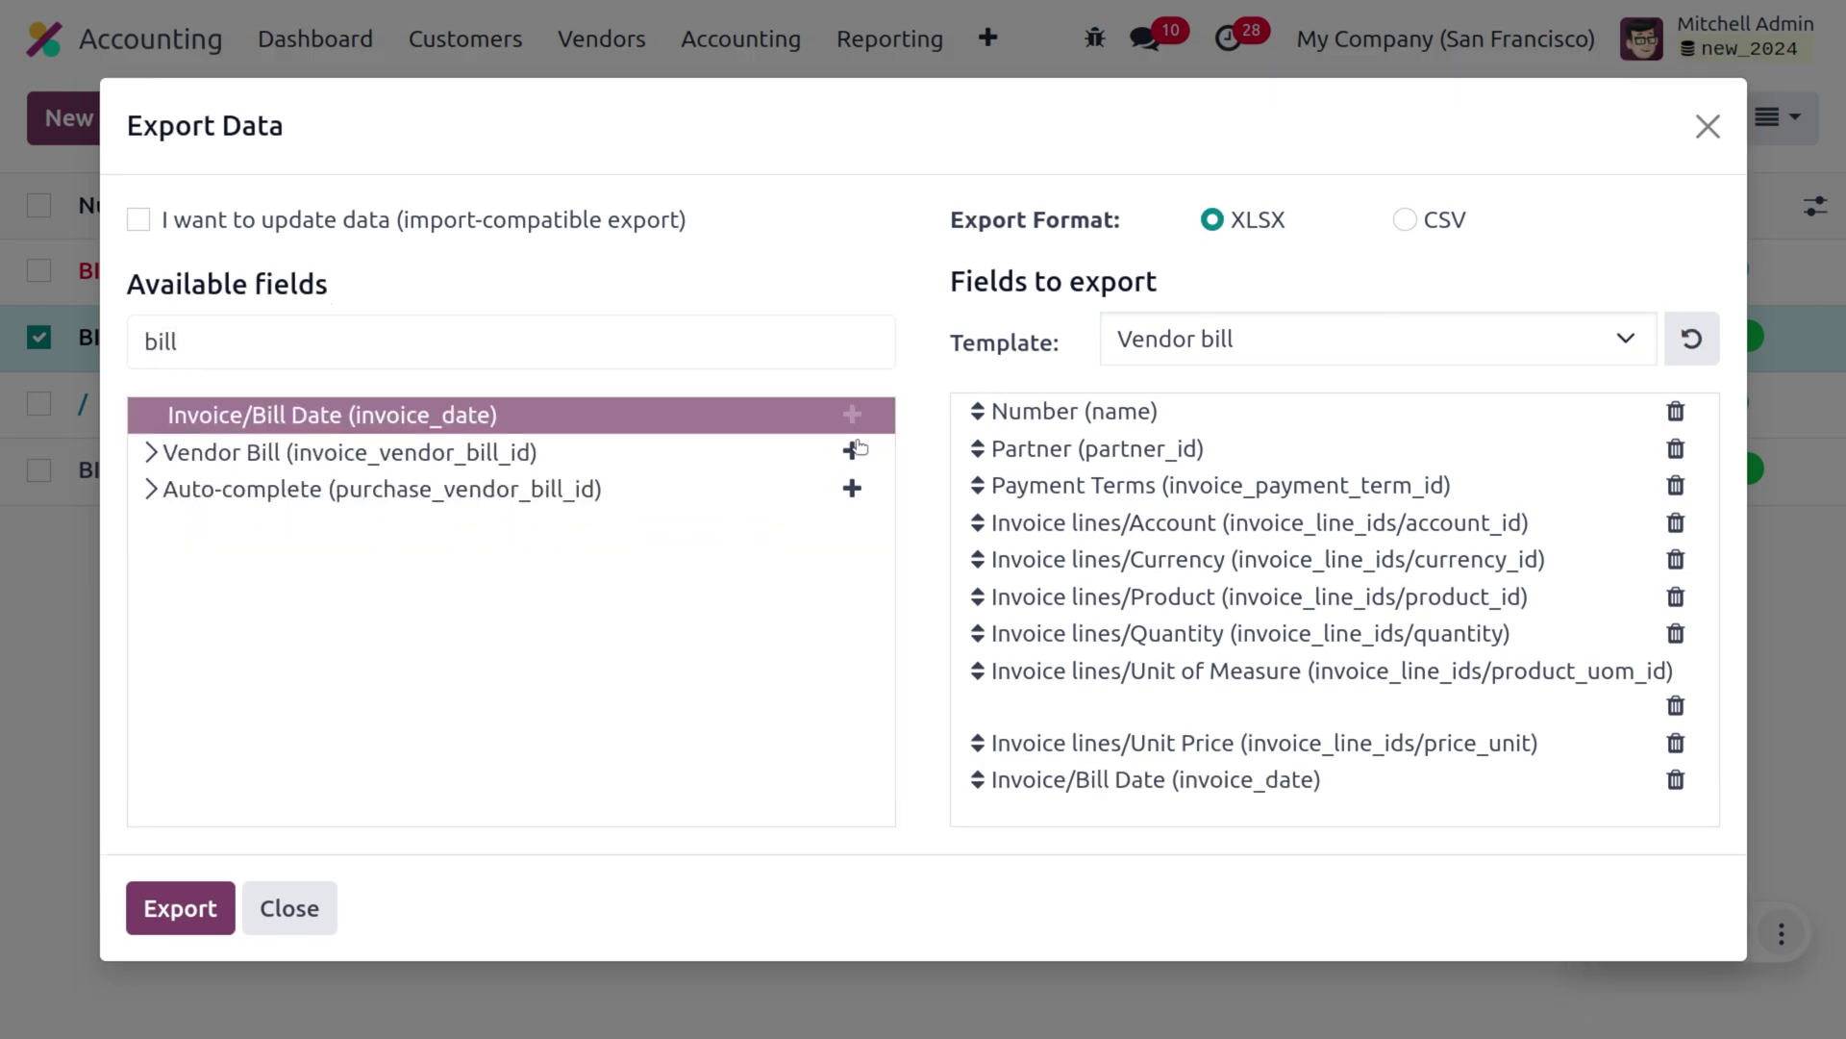
click(174, 917)
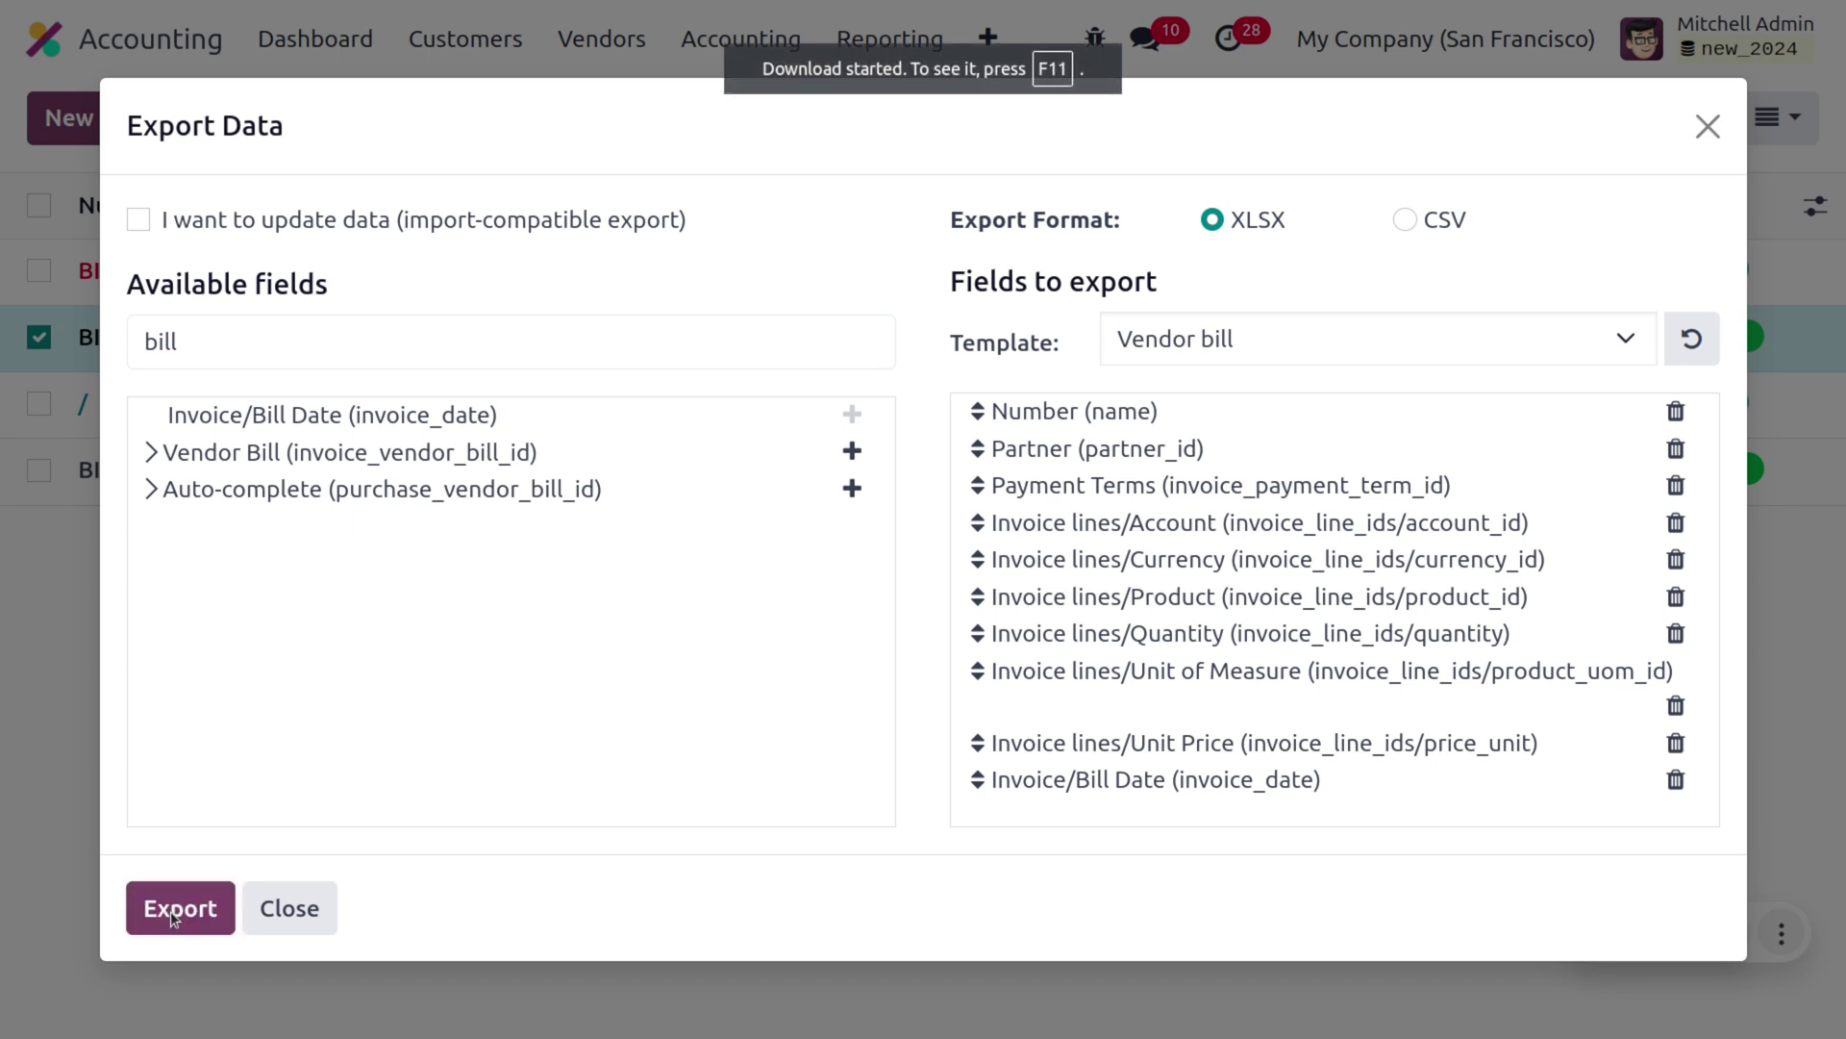
Step: Change the bill number in A2 so its trailing 01 becomes 55
click(1708, 126)
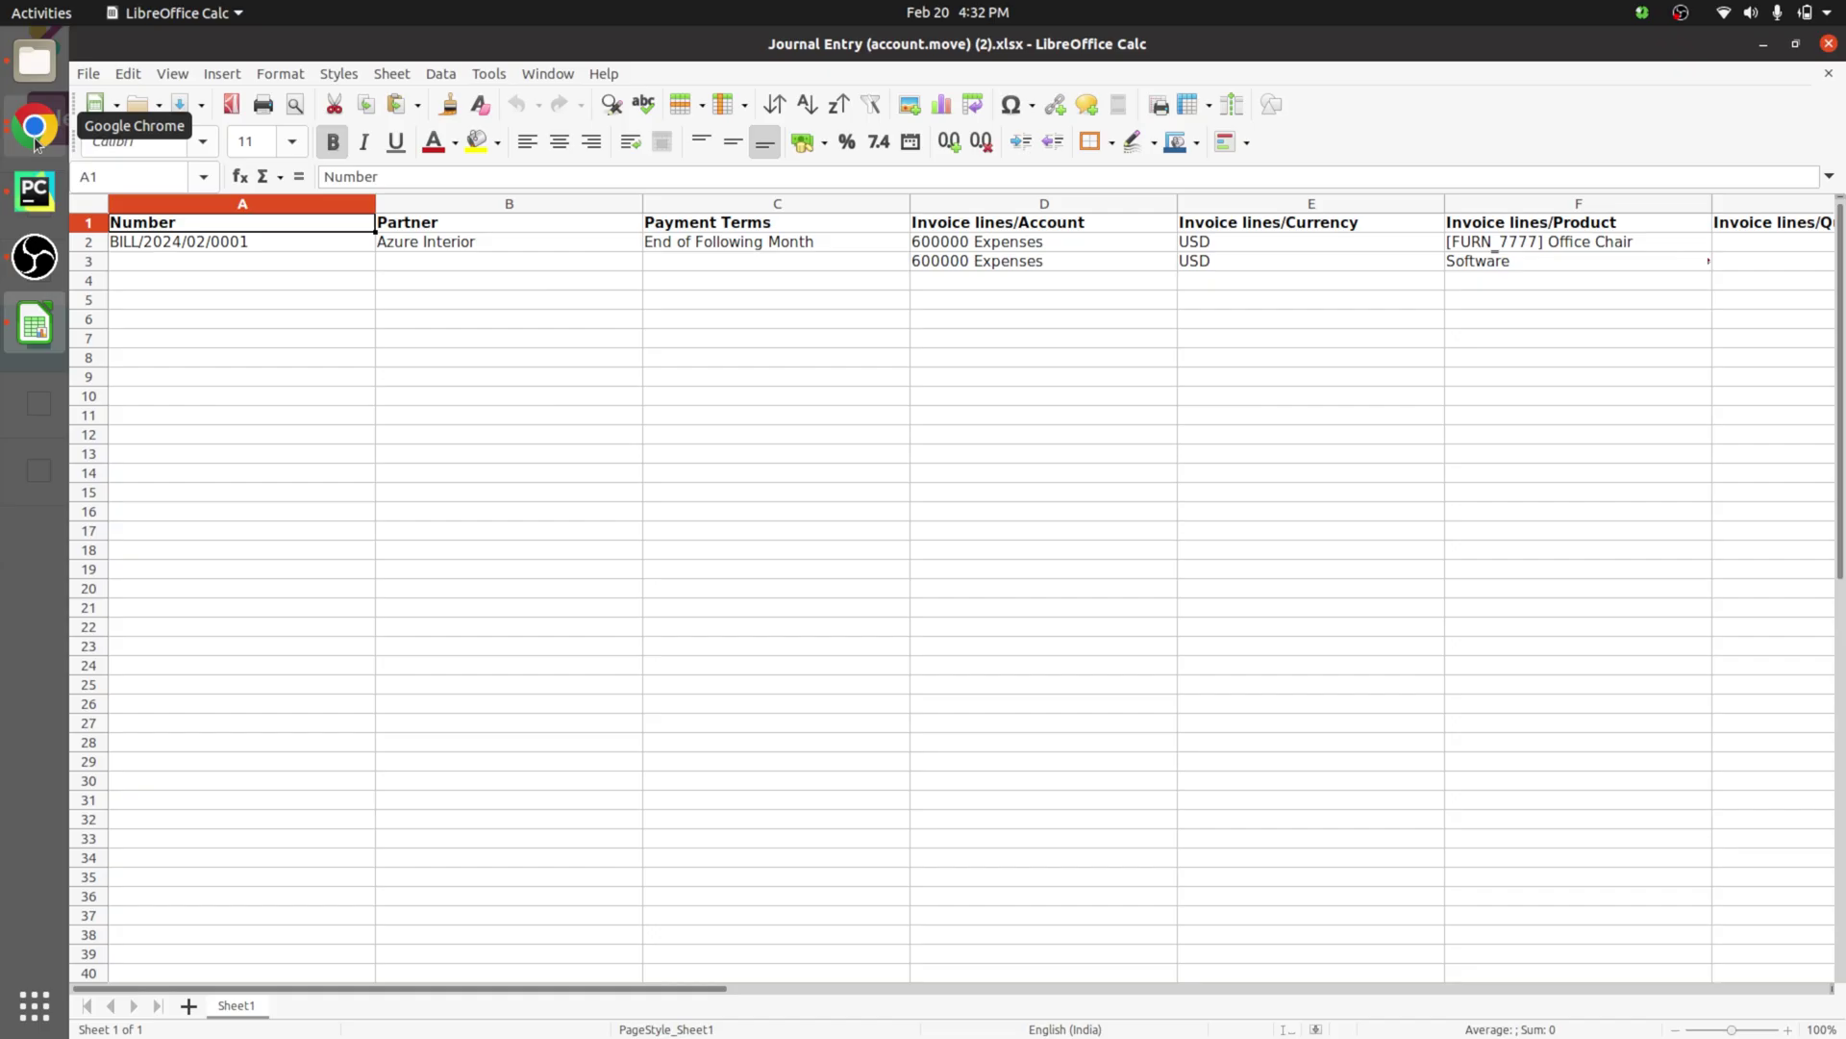
click(245, 246)
double_click(245, 246)
click(282, 241)
key(BackSpace)
key(BackSpace)
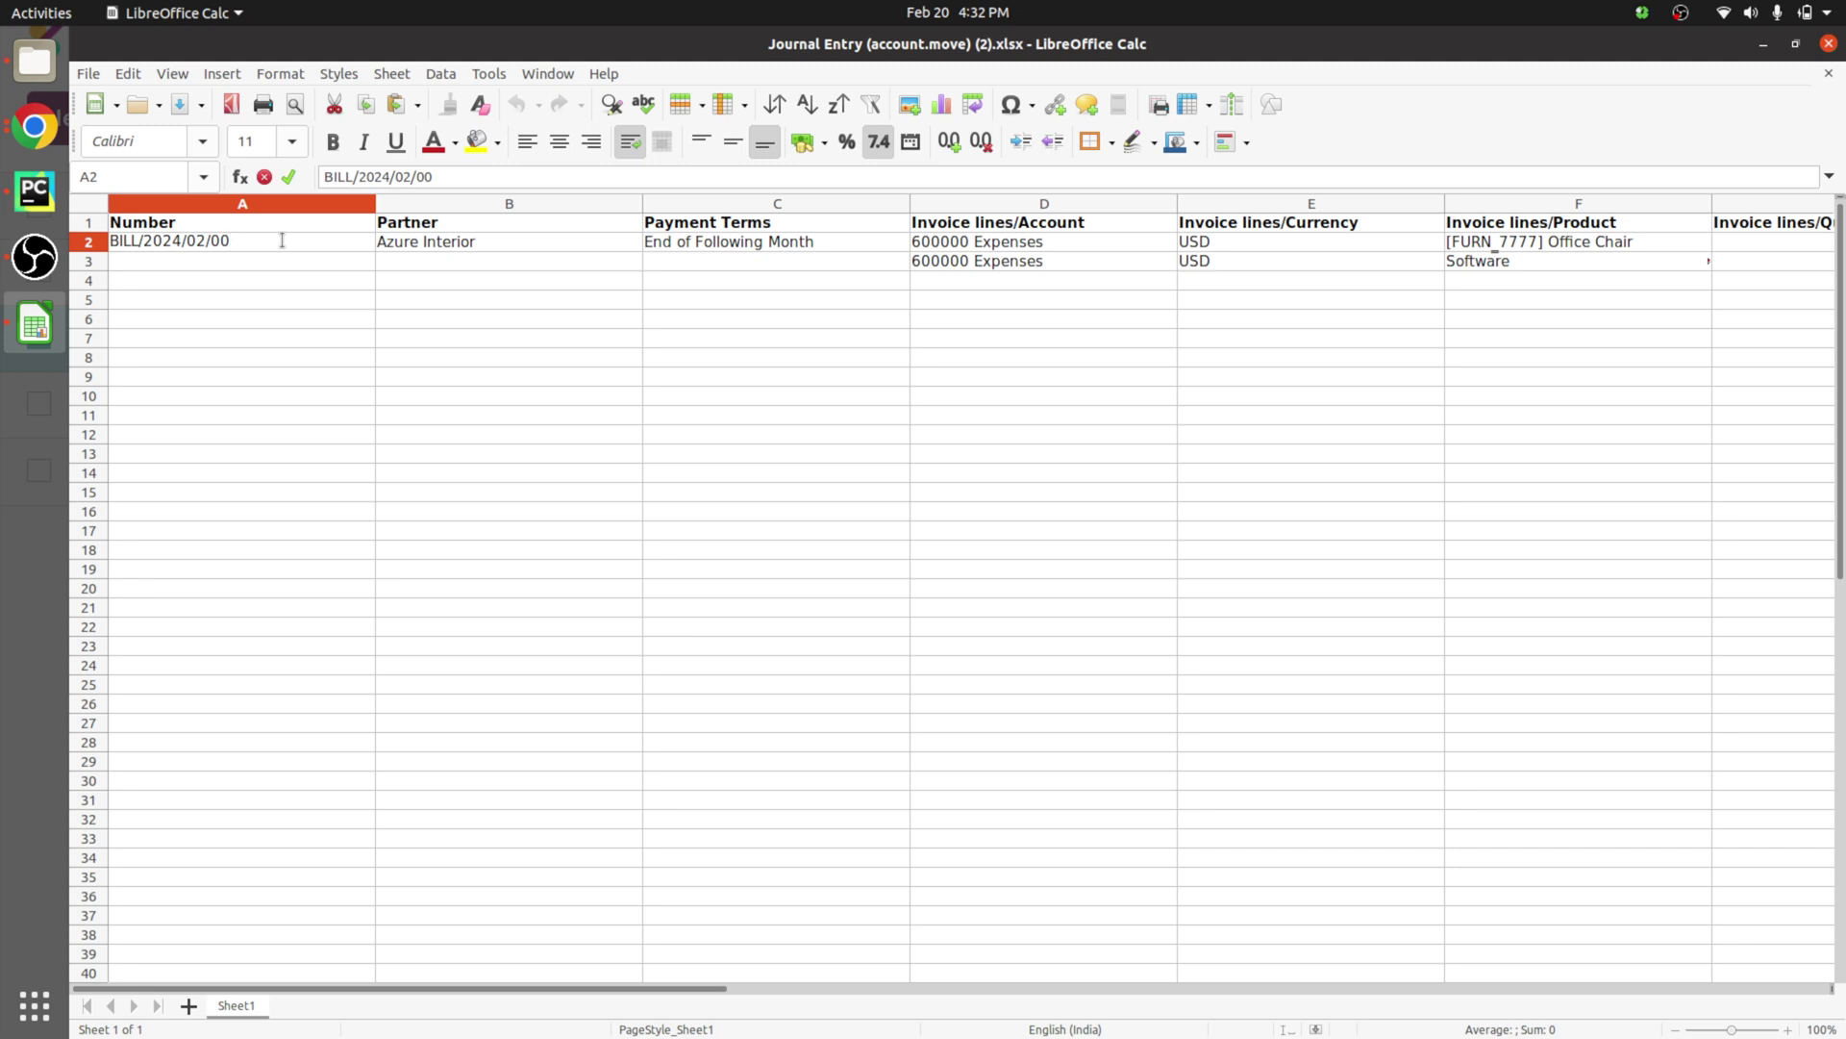
text(55)
Step: Replace the partner Azure Interior with Jacob in cell B2
double_click(544, 245)
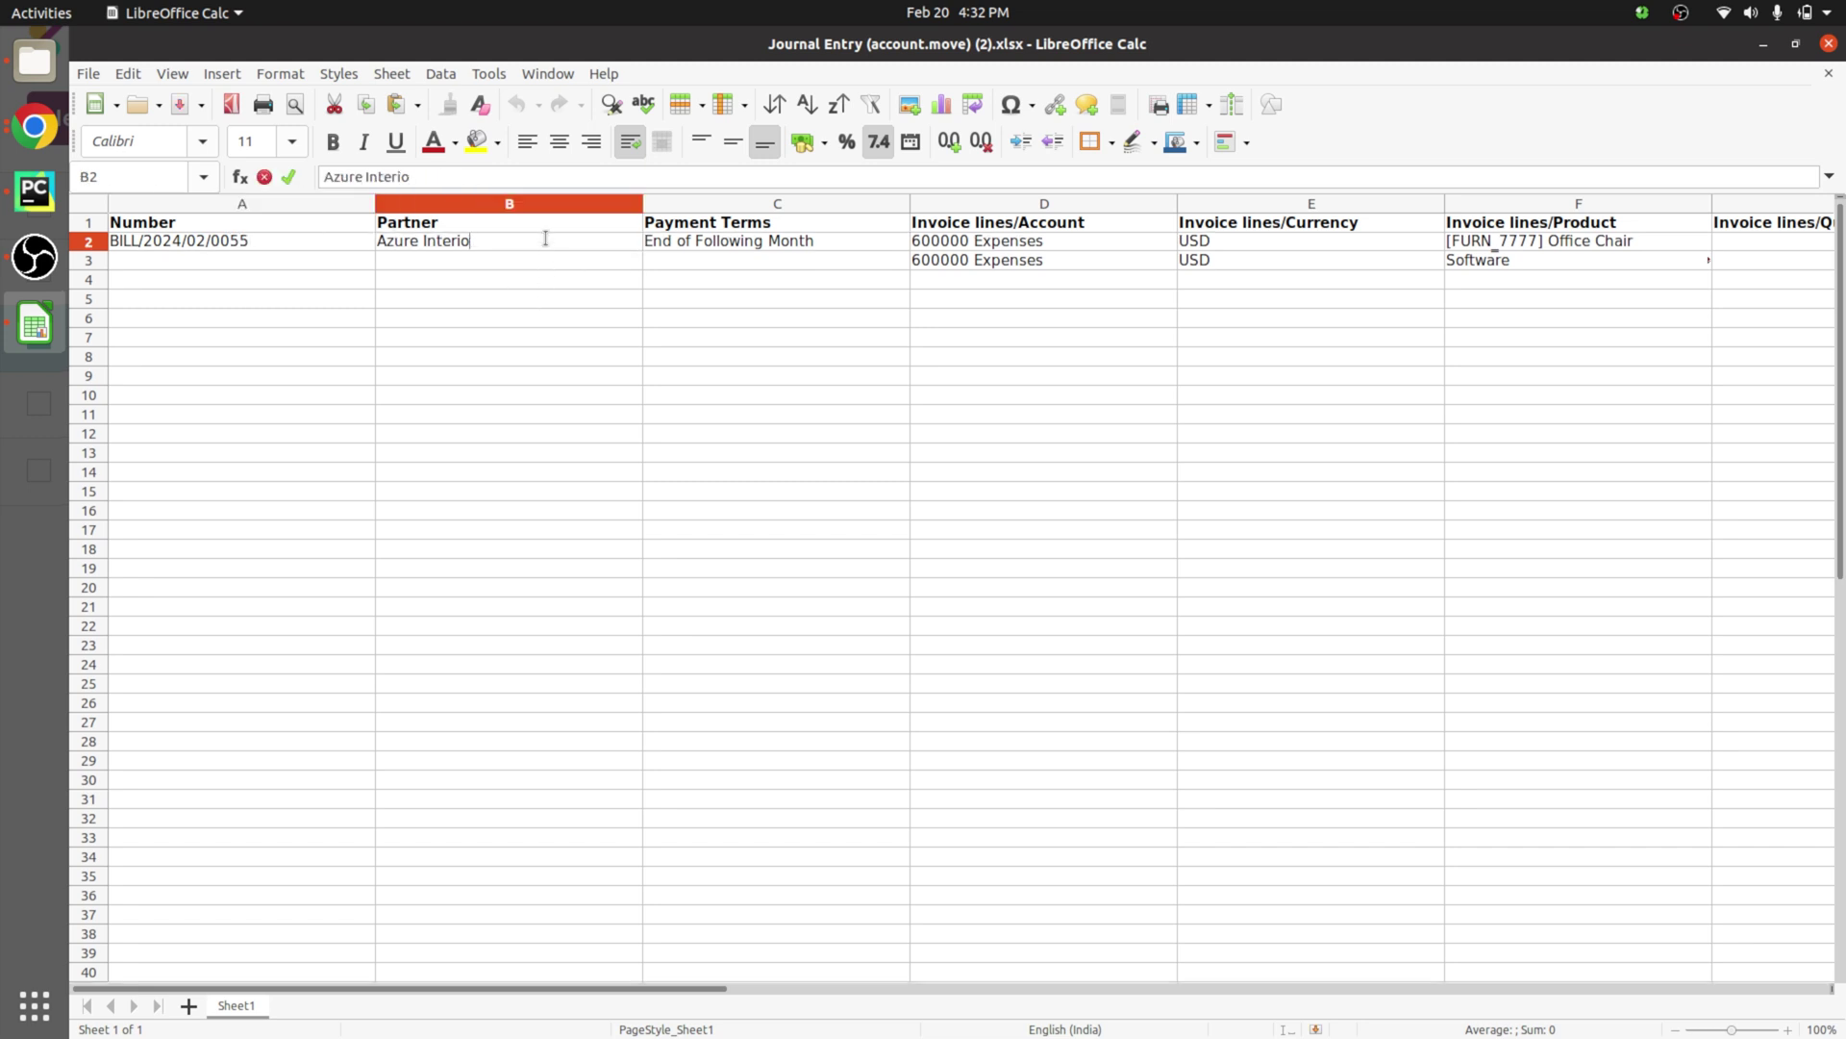
key(BackSpace)
key(BackSpace)
key(BackSpace)
key(BackSpace)
key(BackSpace)
key(BackSpace)
key(BackSpace)
key(BackSpace)
key(BackSpace)
key(BackSpace)
key(BackSpace)
key(BackSpace)
key(BackSpace)
text(Jacob)
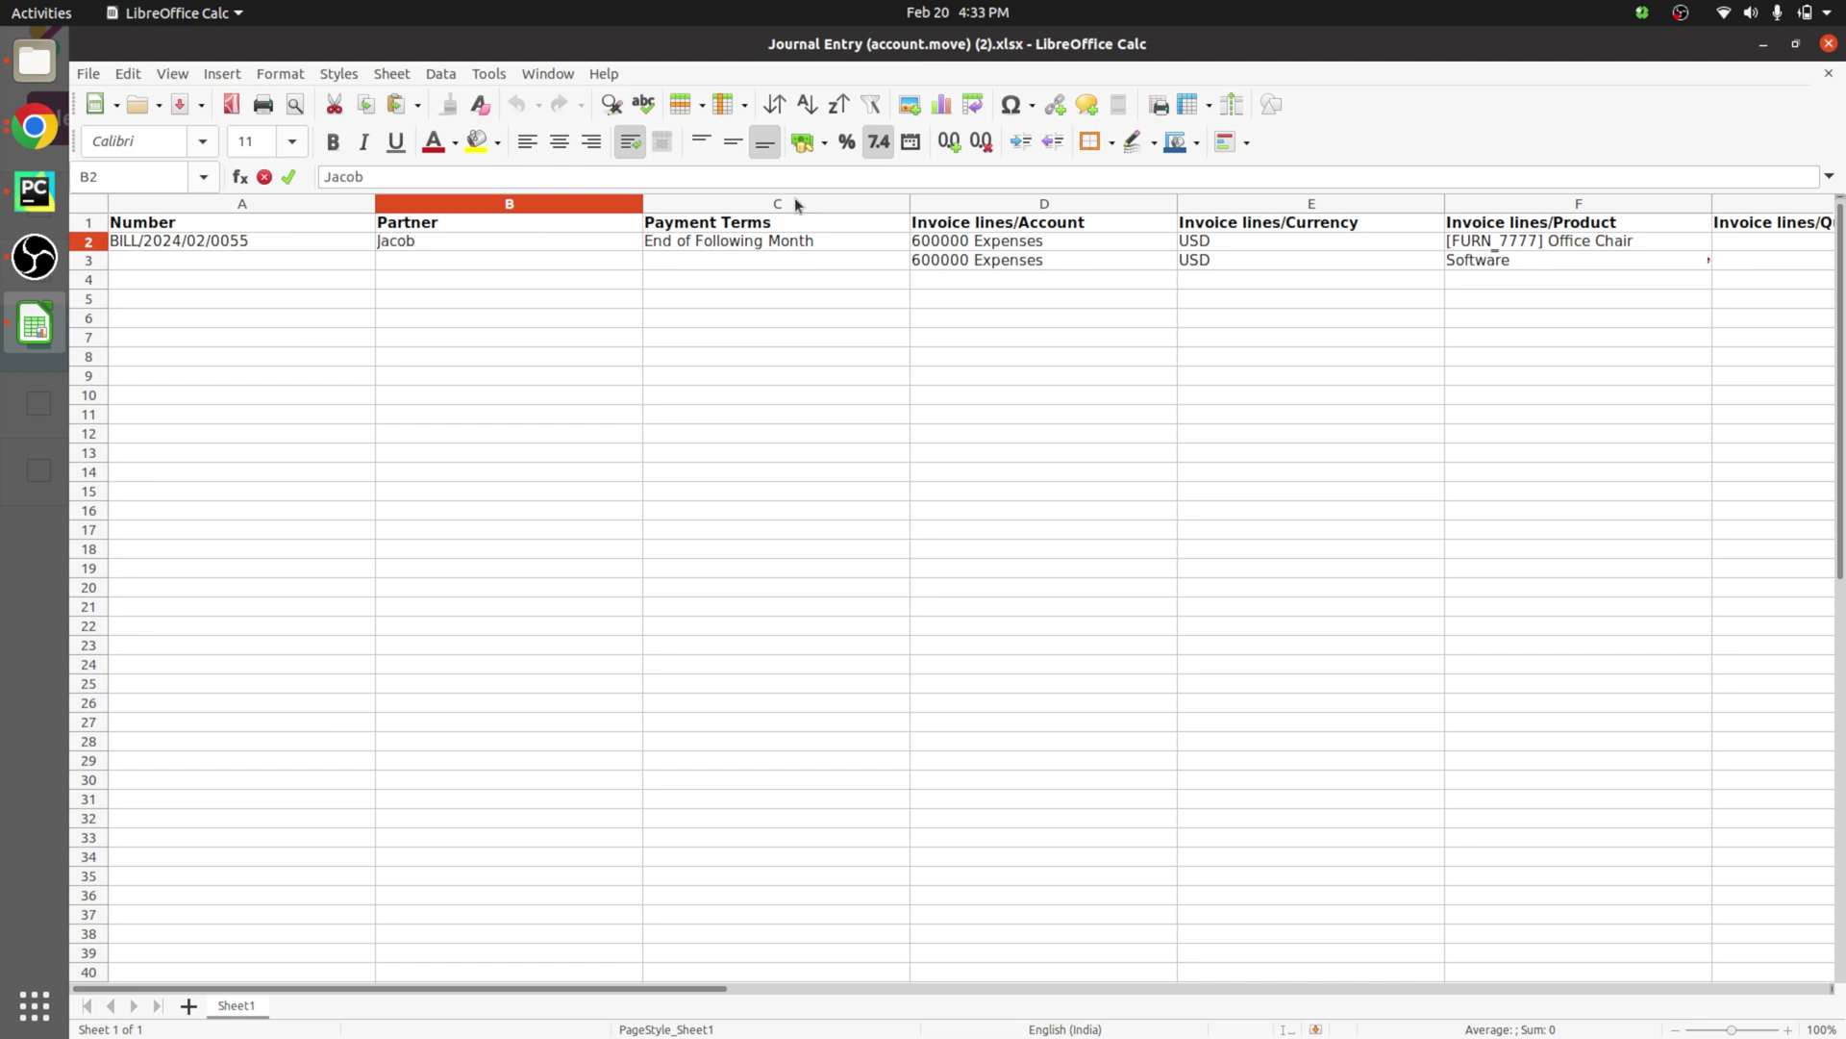
click(892, 227)
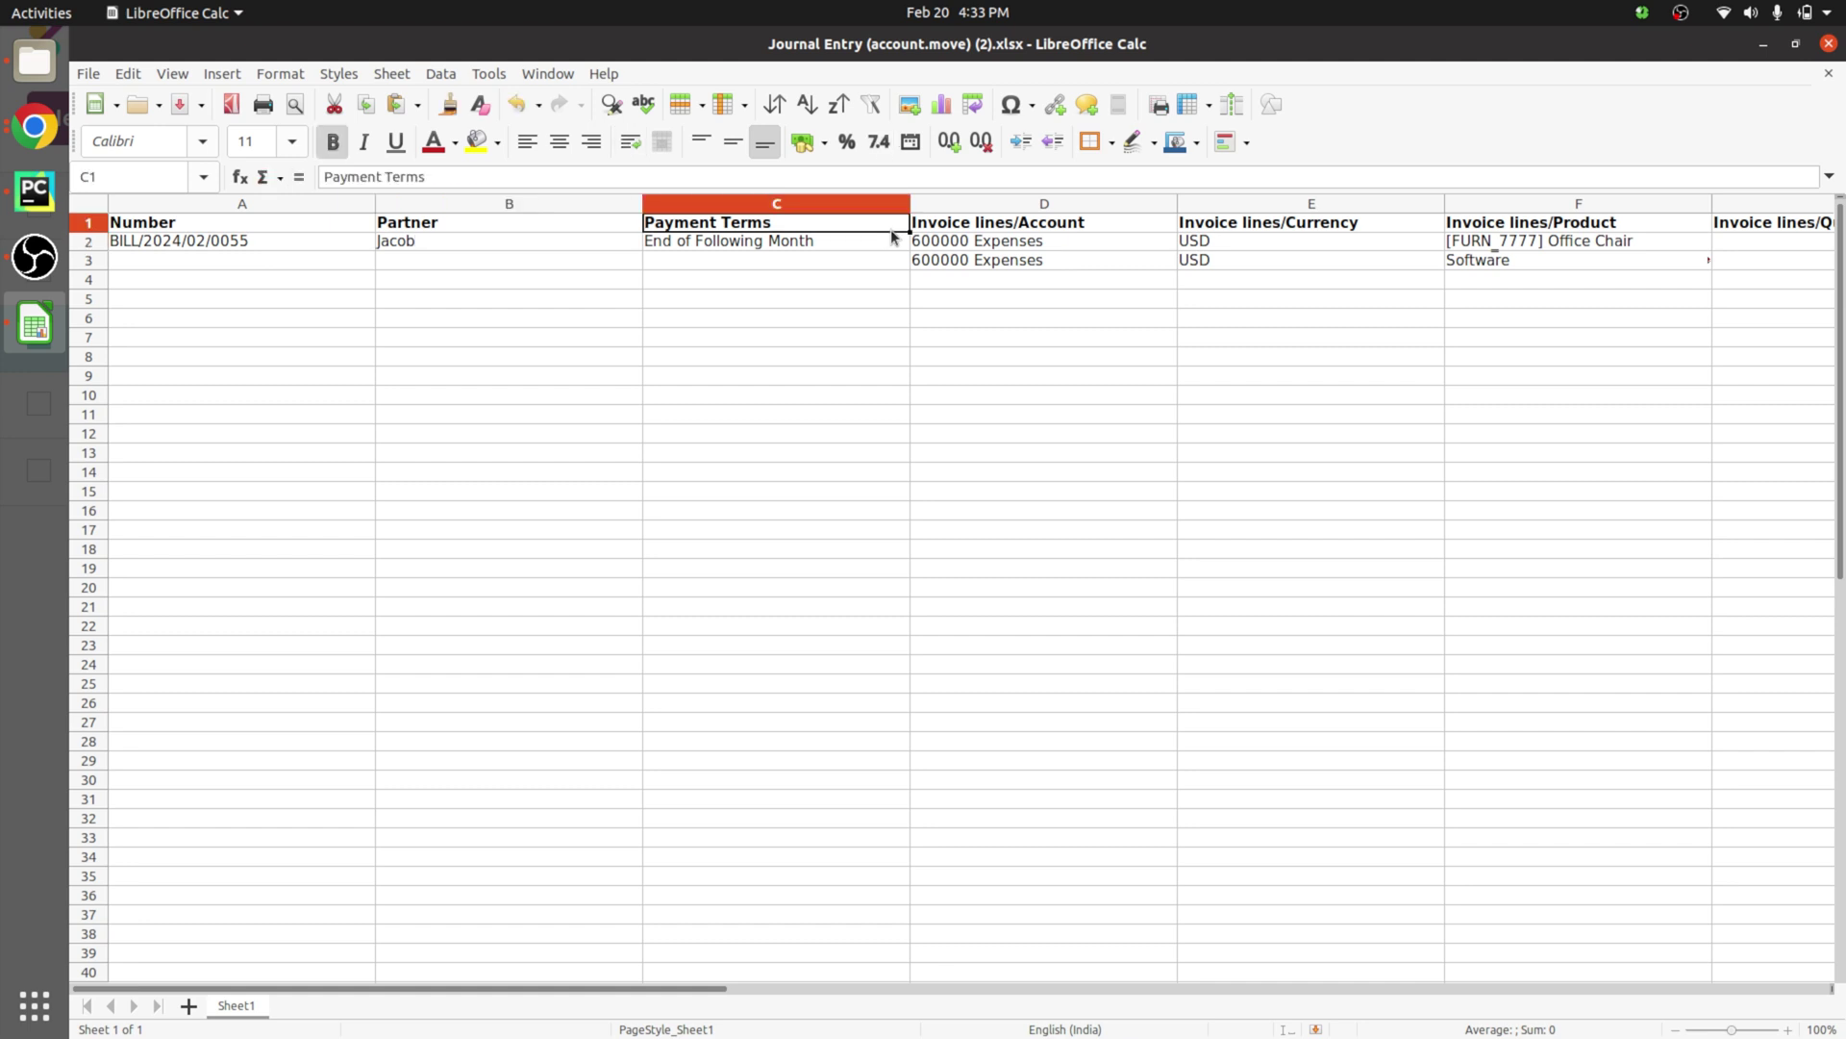
click(876, 242)
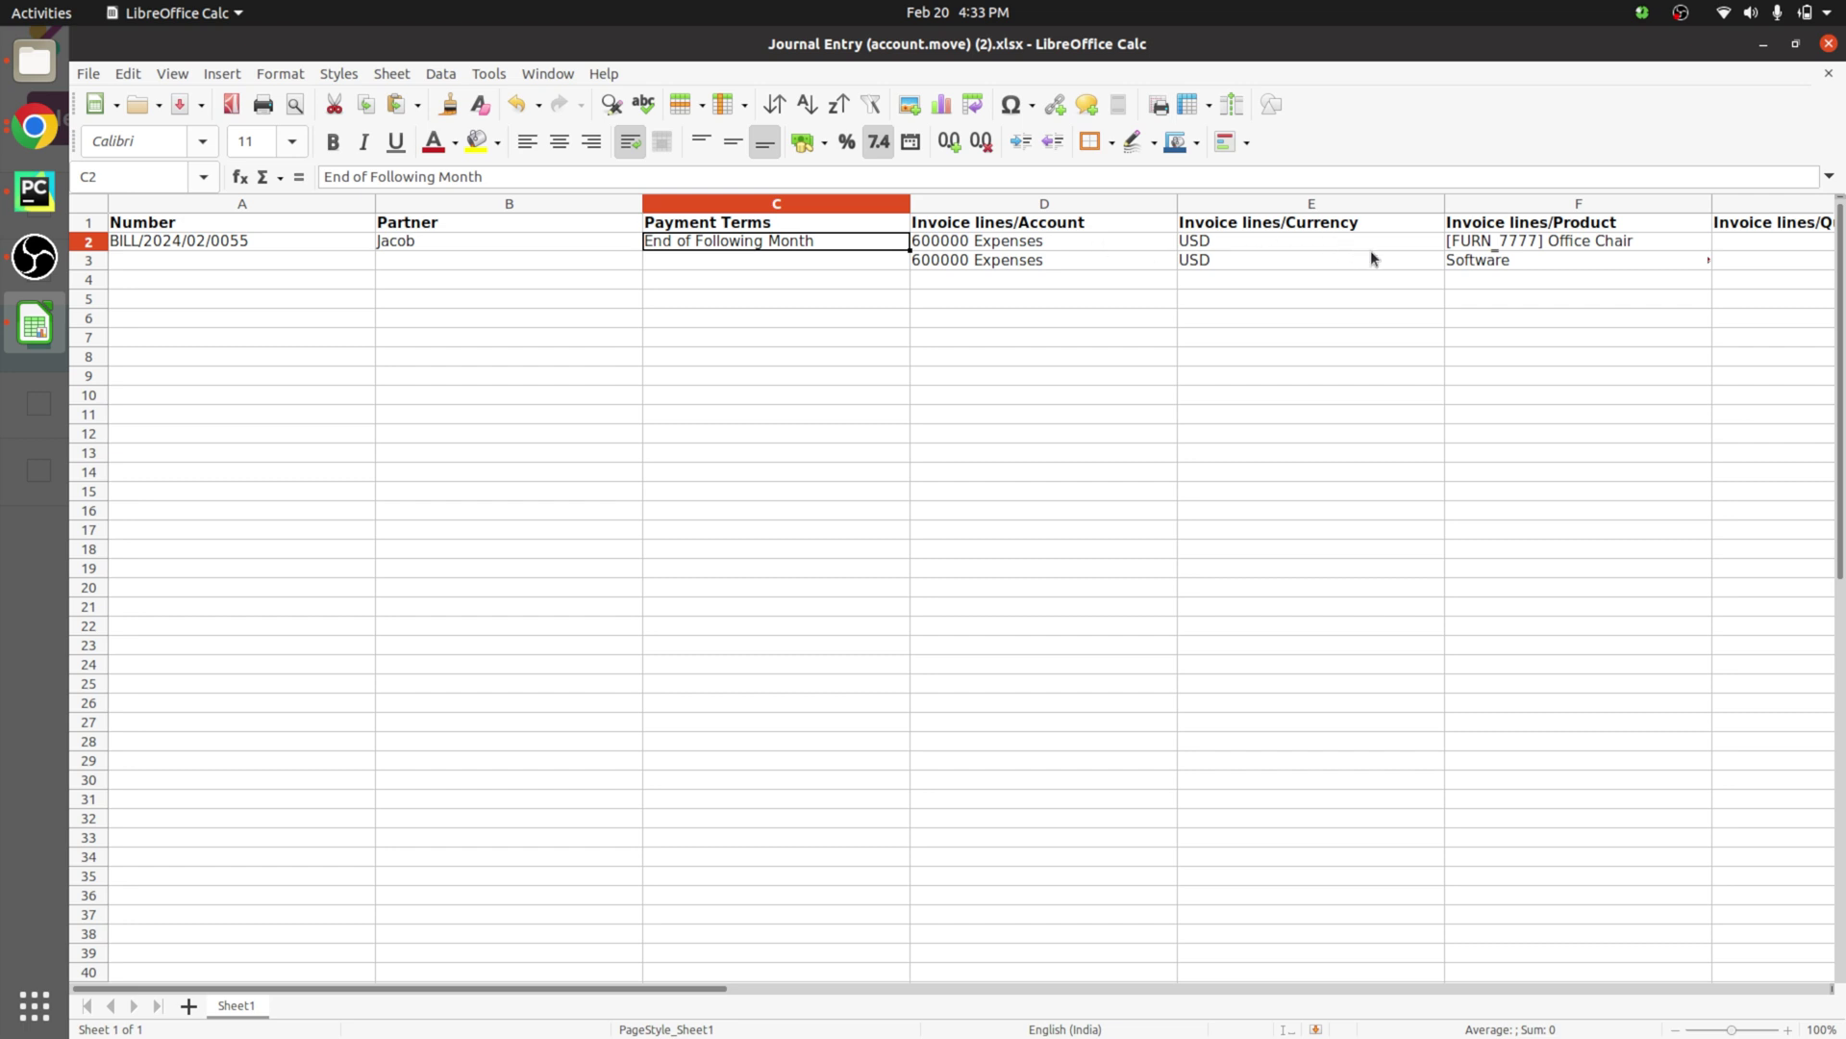
Step: Rename the line products in F2 and F3 to Wooden Chair and Odoo Book
click(1575, 244)
double_click(1576, 244)
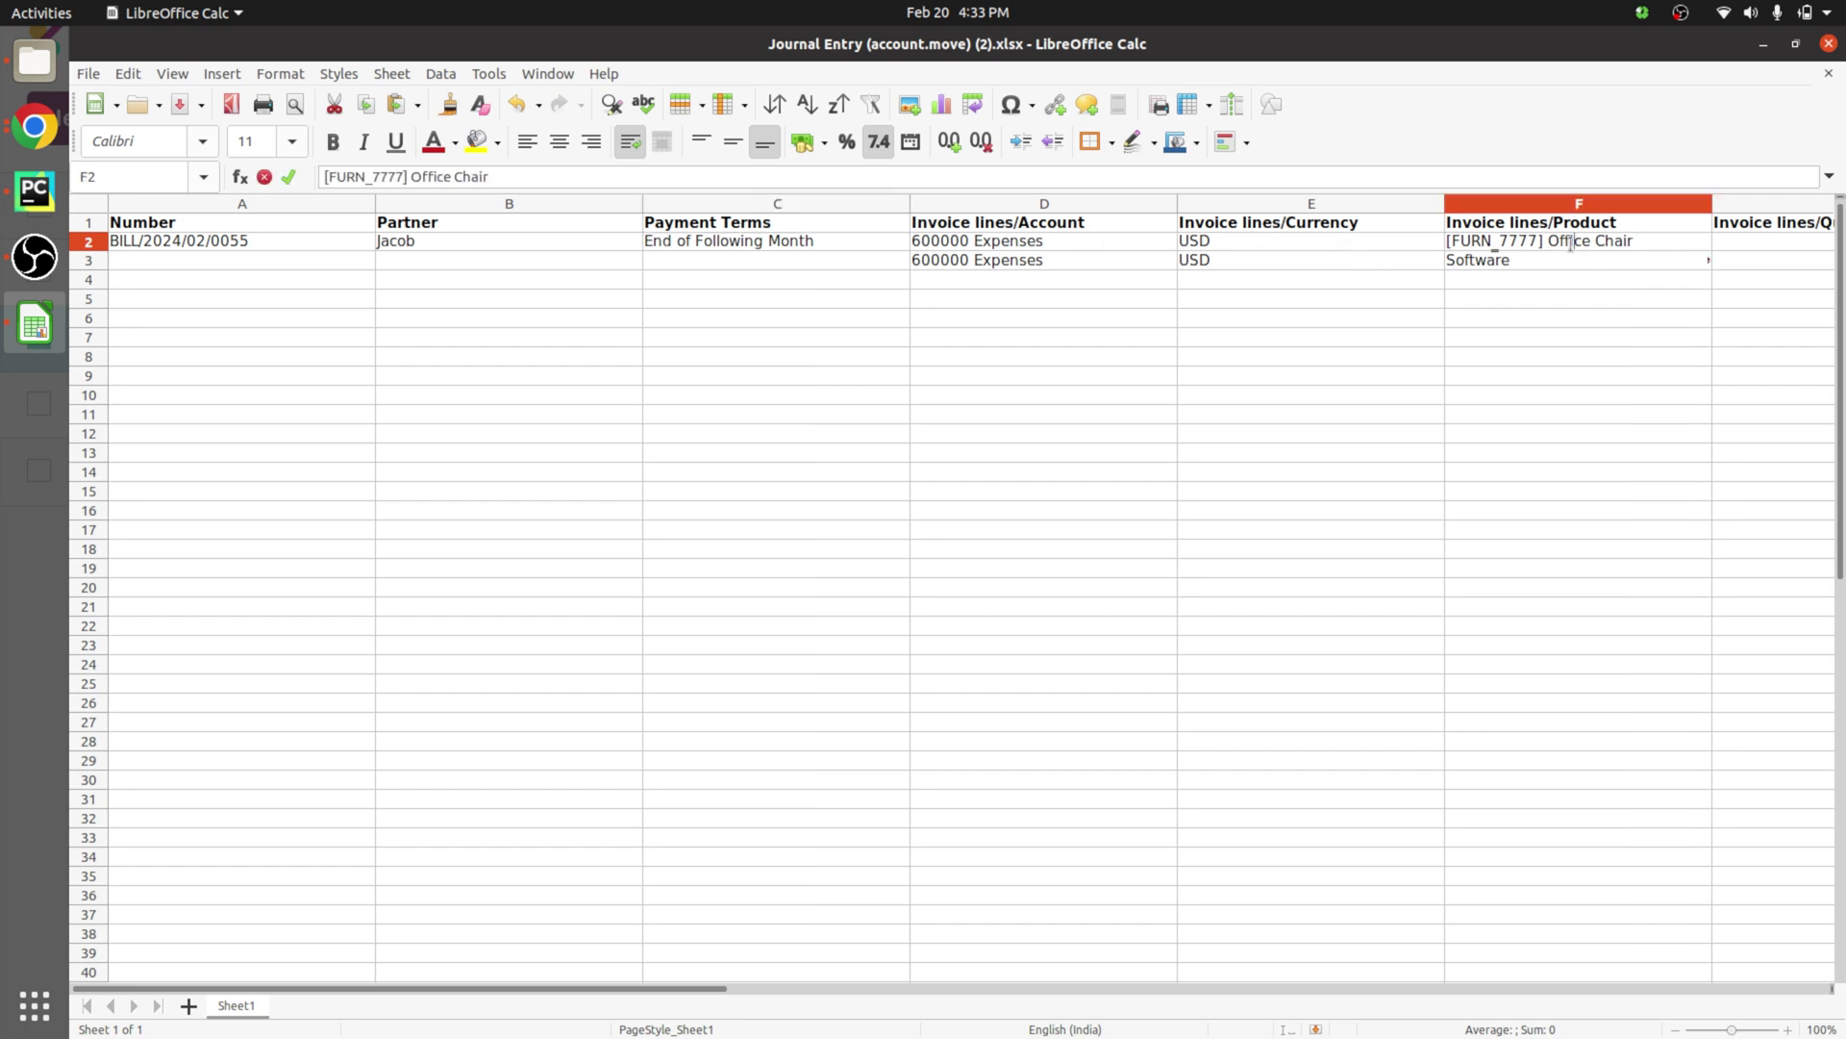
click(1543, 242)
key(BackSpace)
key(BackSpace)
key(BackSpace)
key(BackSpace)
key(BackSpace)
key(BackSpace)
key(BackSpace)
key(BackSpace)
key(BackSpace)
key(BackSpace)
key(BackSpace)
key(Delete)
key(Delete)
key(Delete)
key(Delete)
key(Delete)
key(Delete)
key(Delete)
key(Delete)
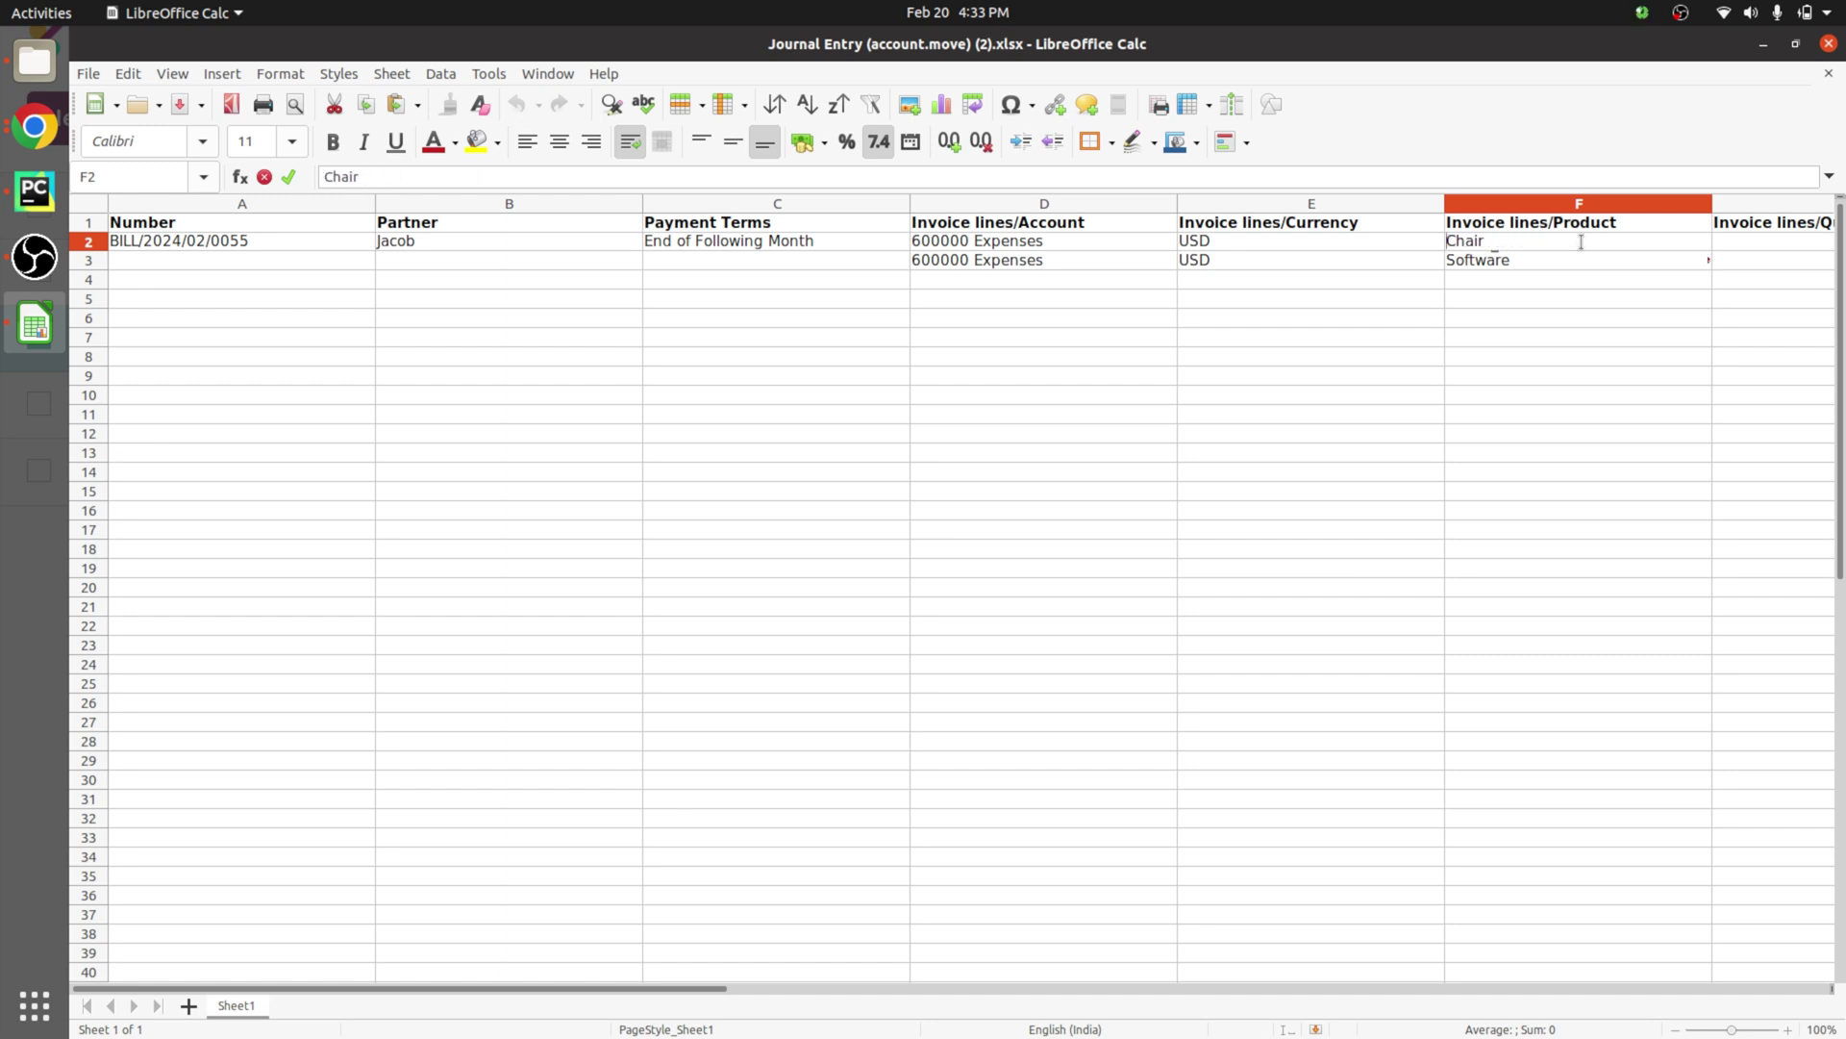
text(Wooden)
click(1526, 256)
triple_click(1526, 256)
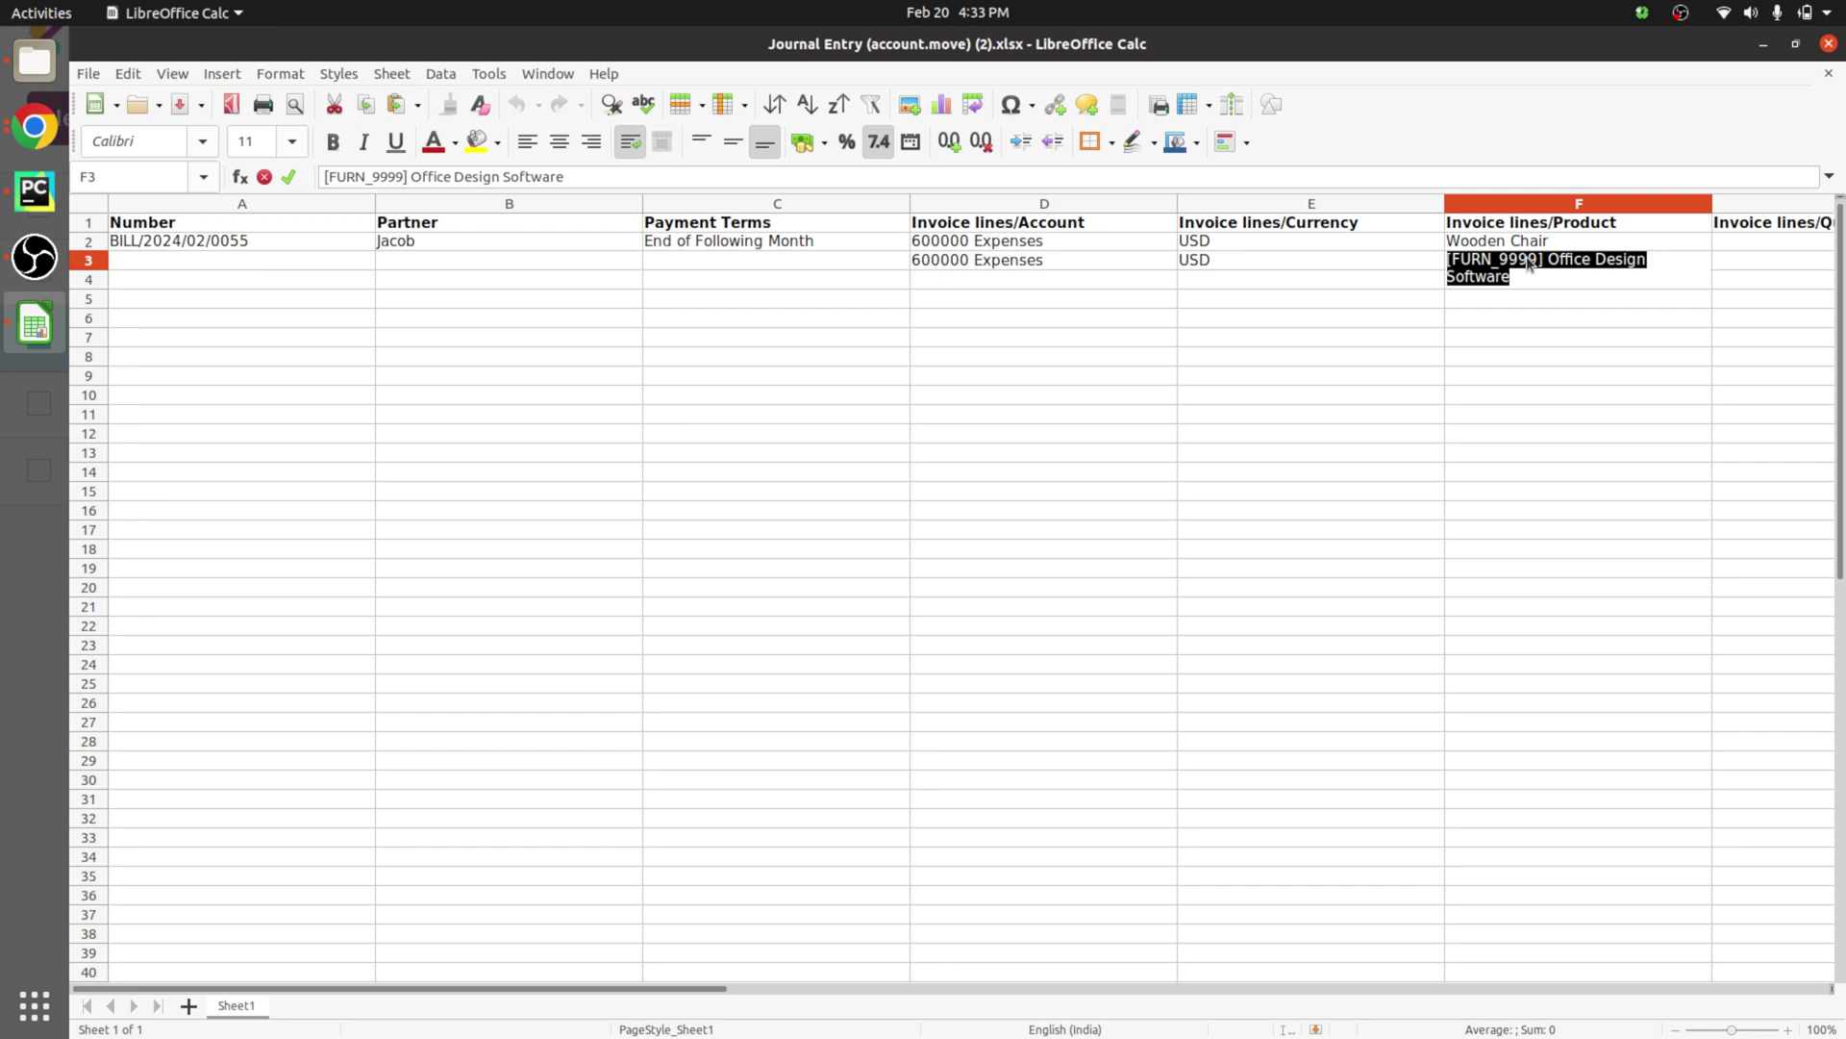
key(BackSpace)
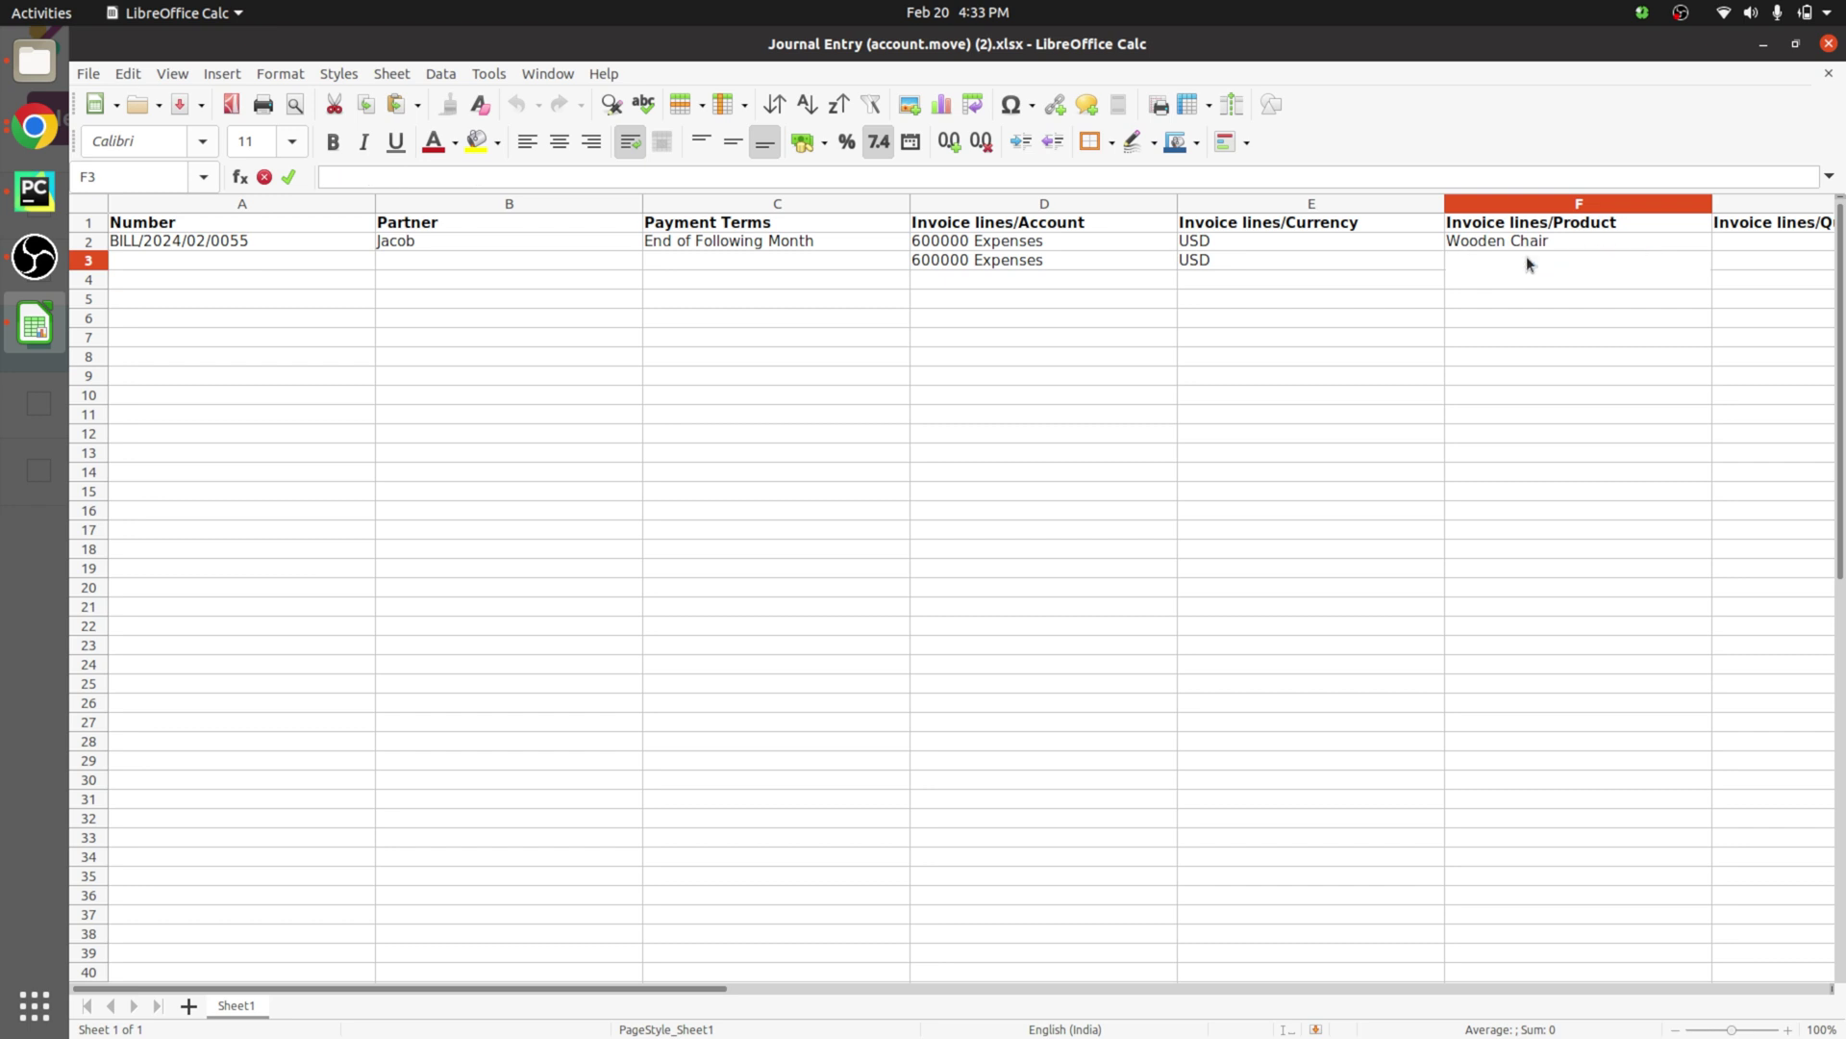
text(Odoo Book)
click(1800, 246)
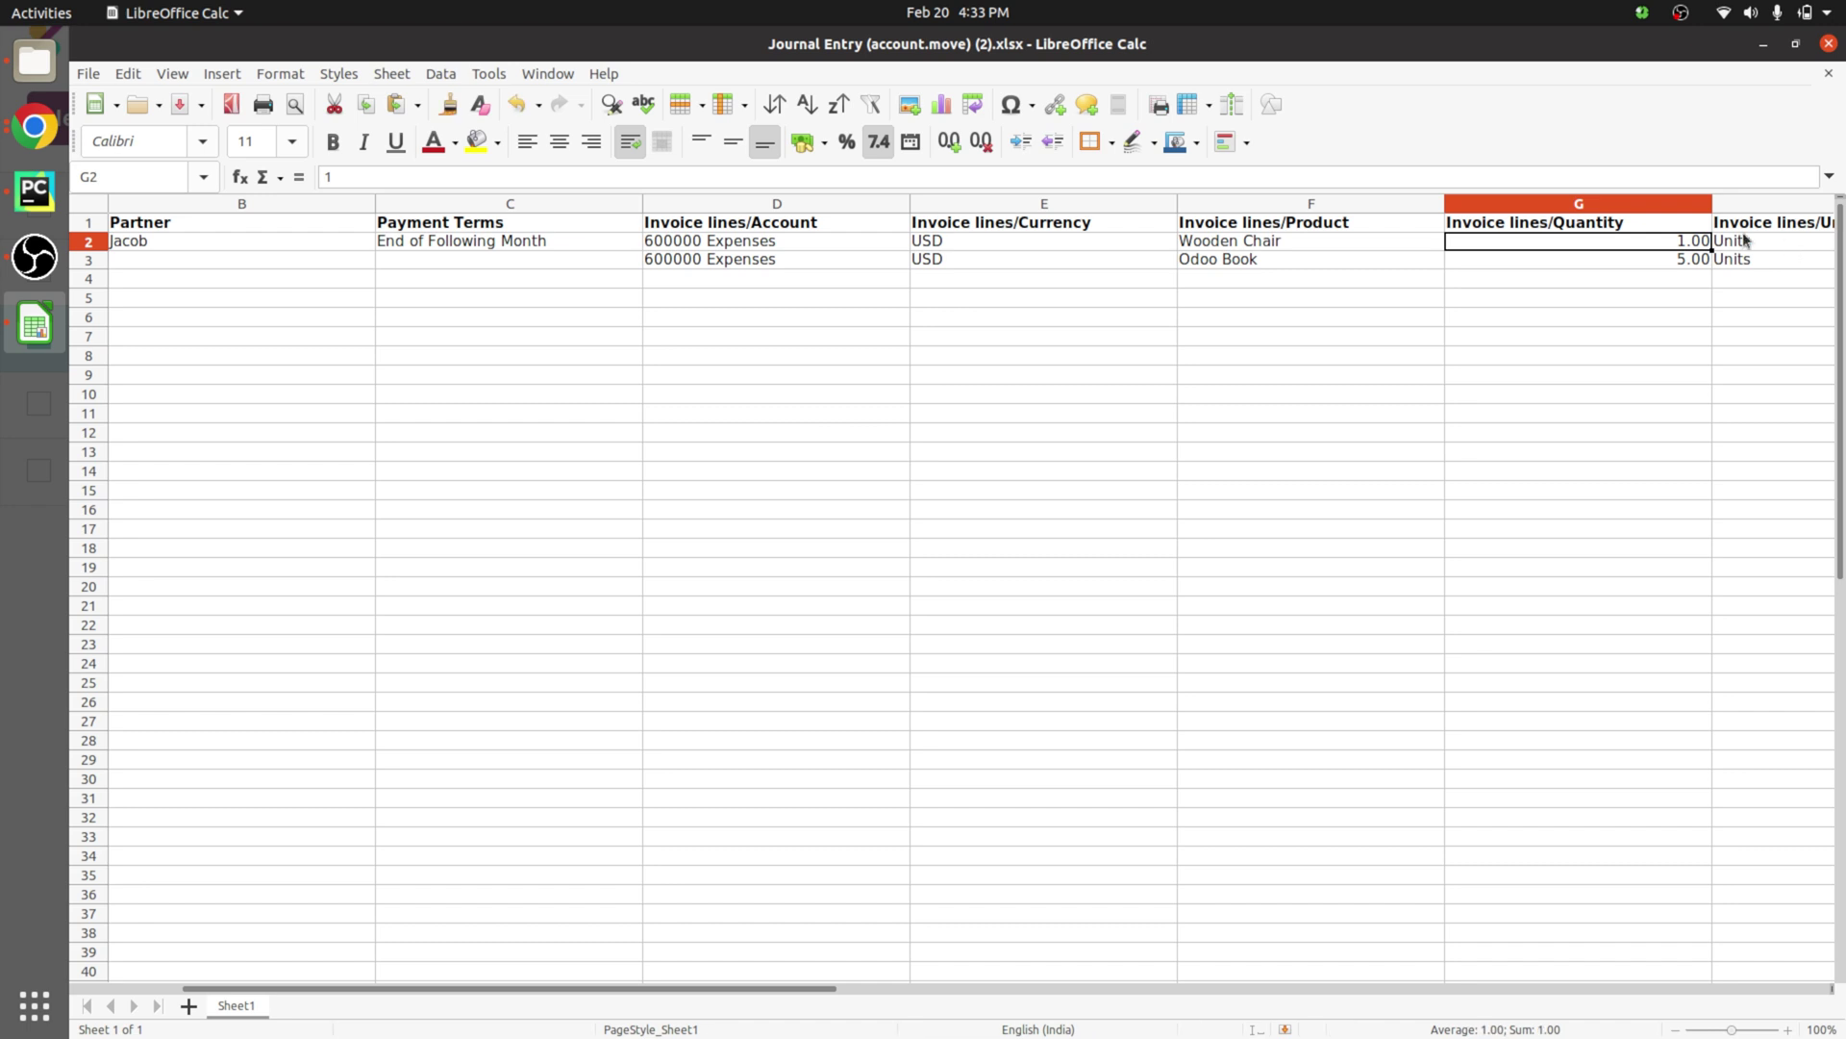
Step: Set quantity 4 for Wooden Chair and 1 for Odoo Book
double_click(1674, 244)
key(BackSpace)
text(4)
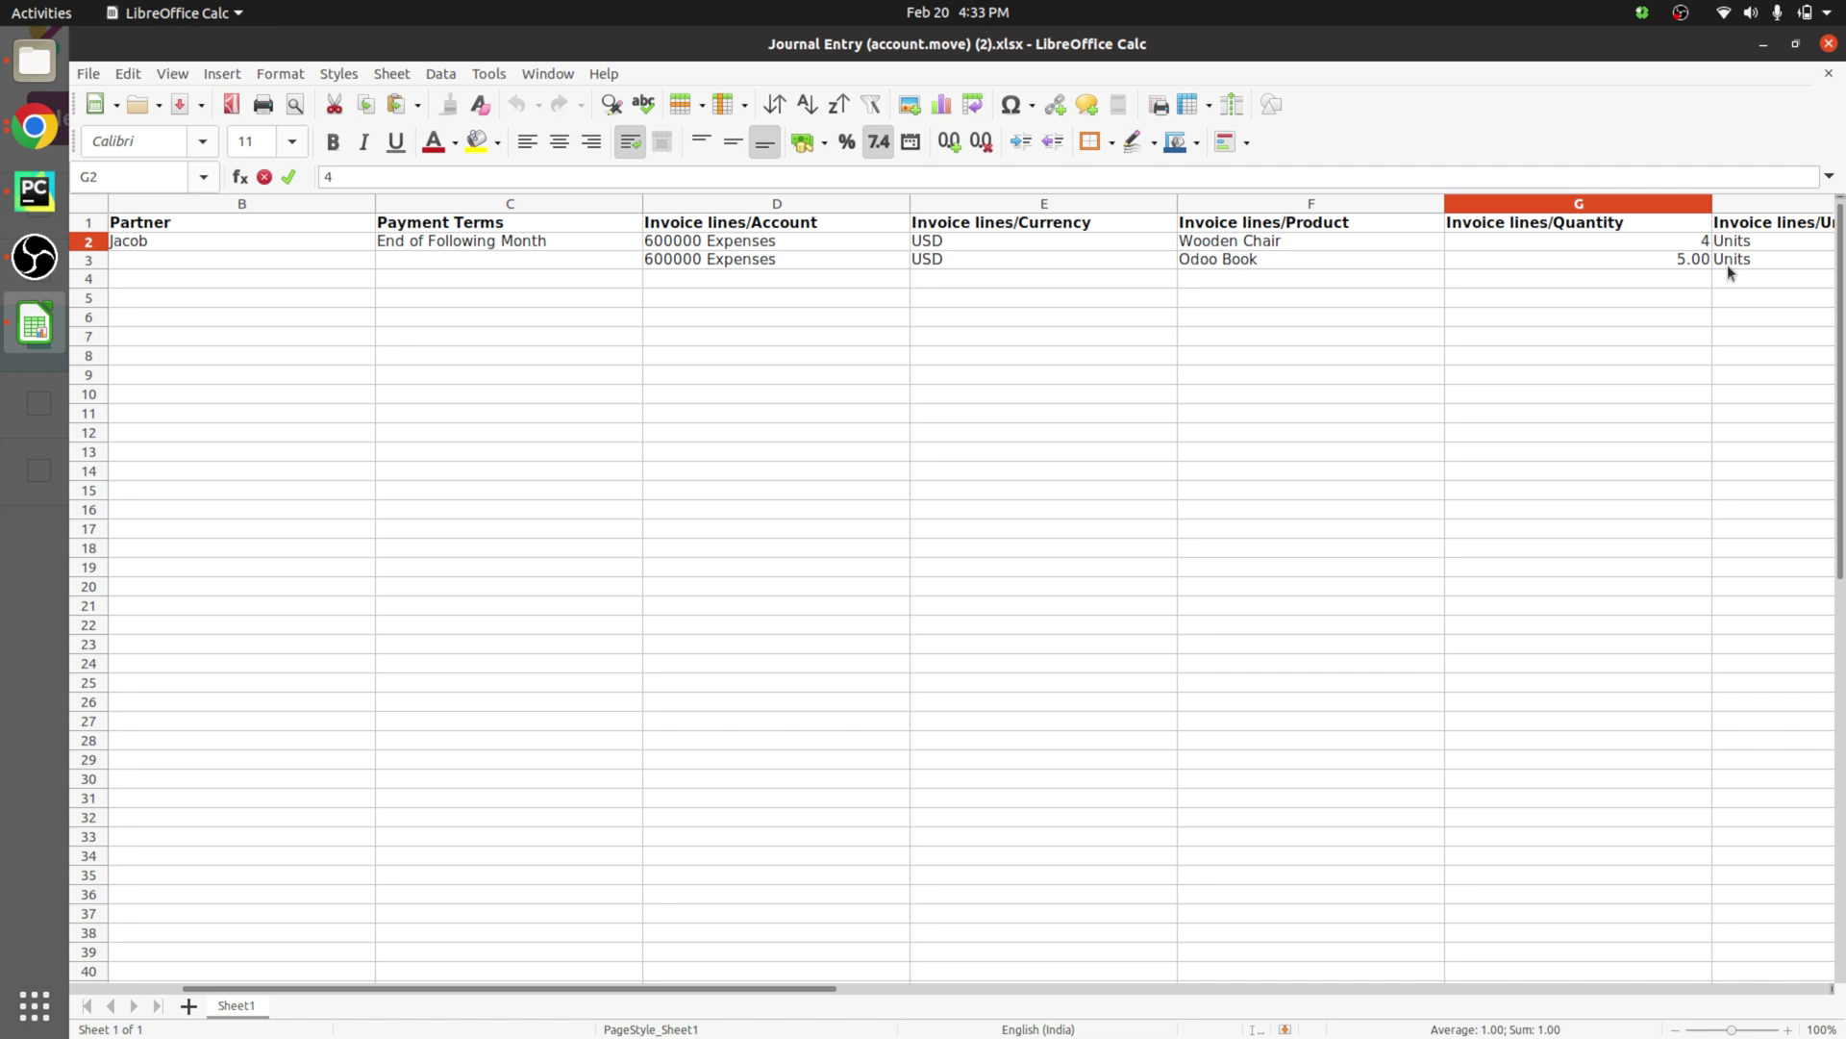
double_click(1692, 259)
text(1)
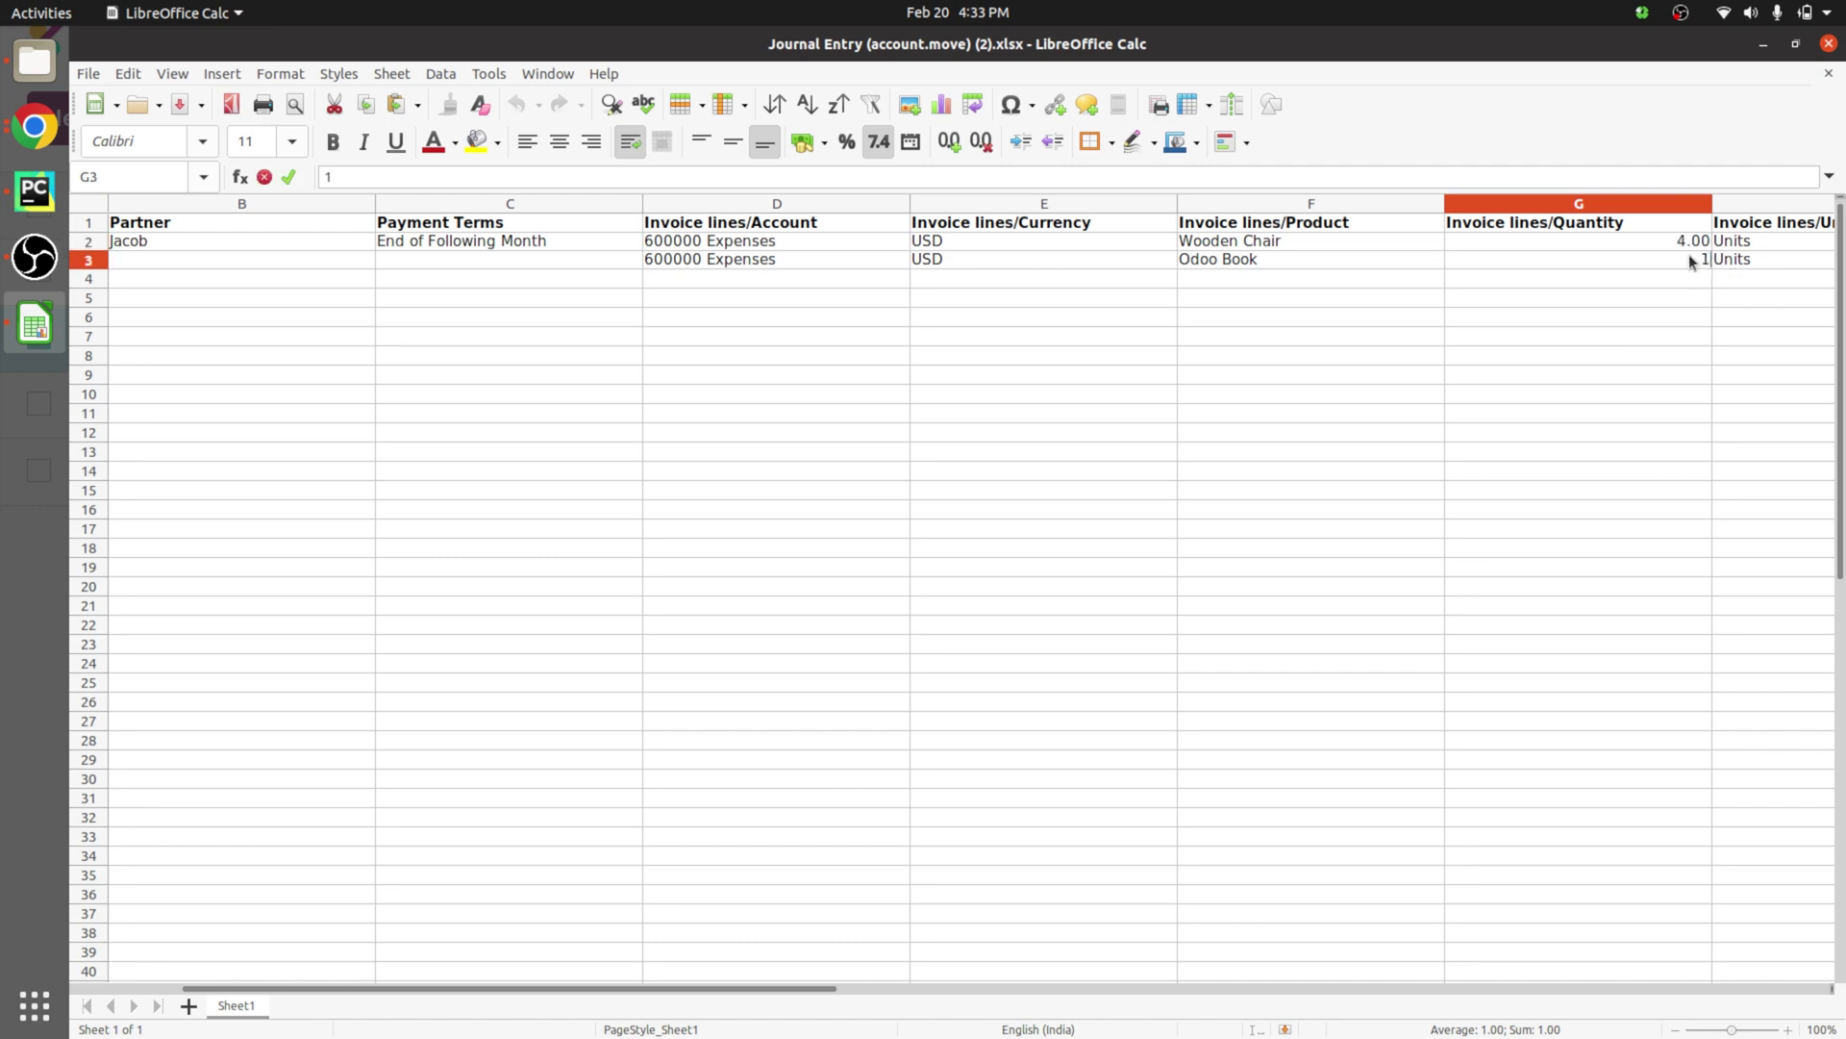
click(1733, 247)
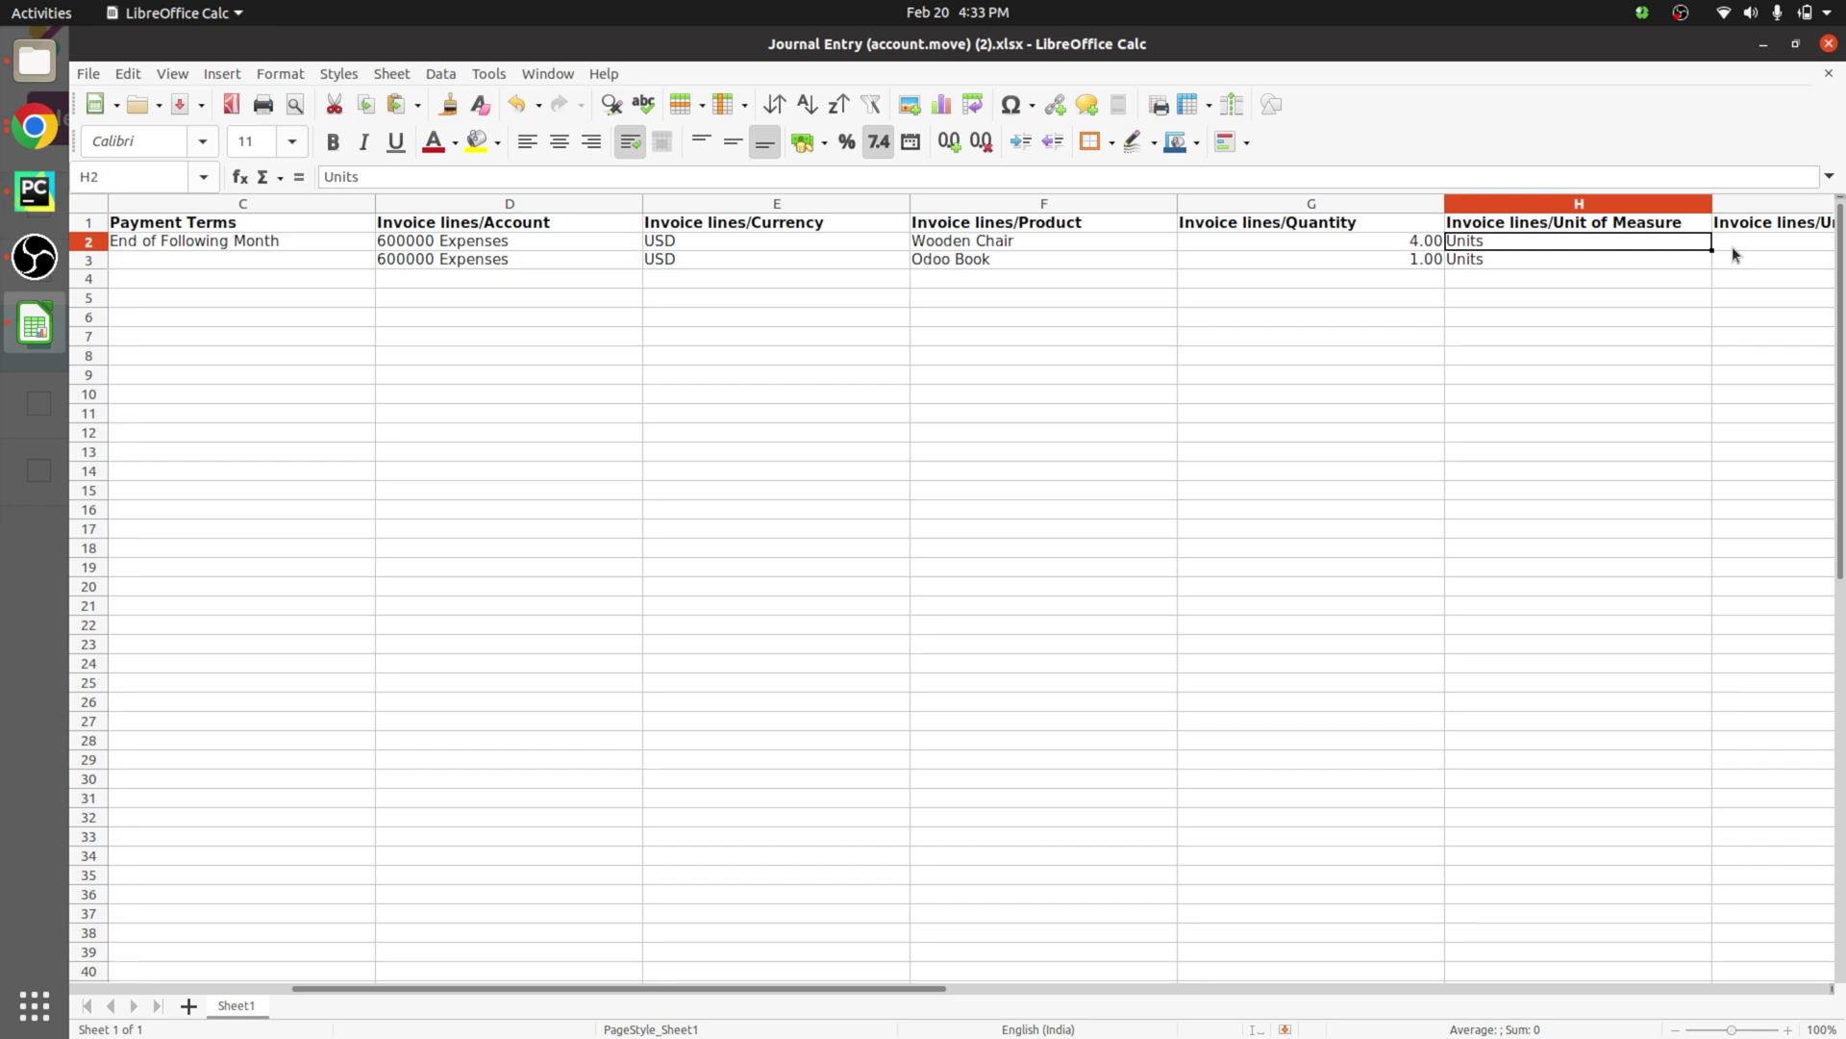
Step: Change the Odoo Book unit price in I3 to 99
click(1733, 248)
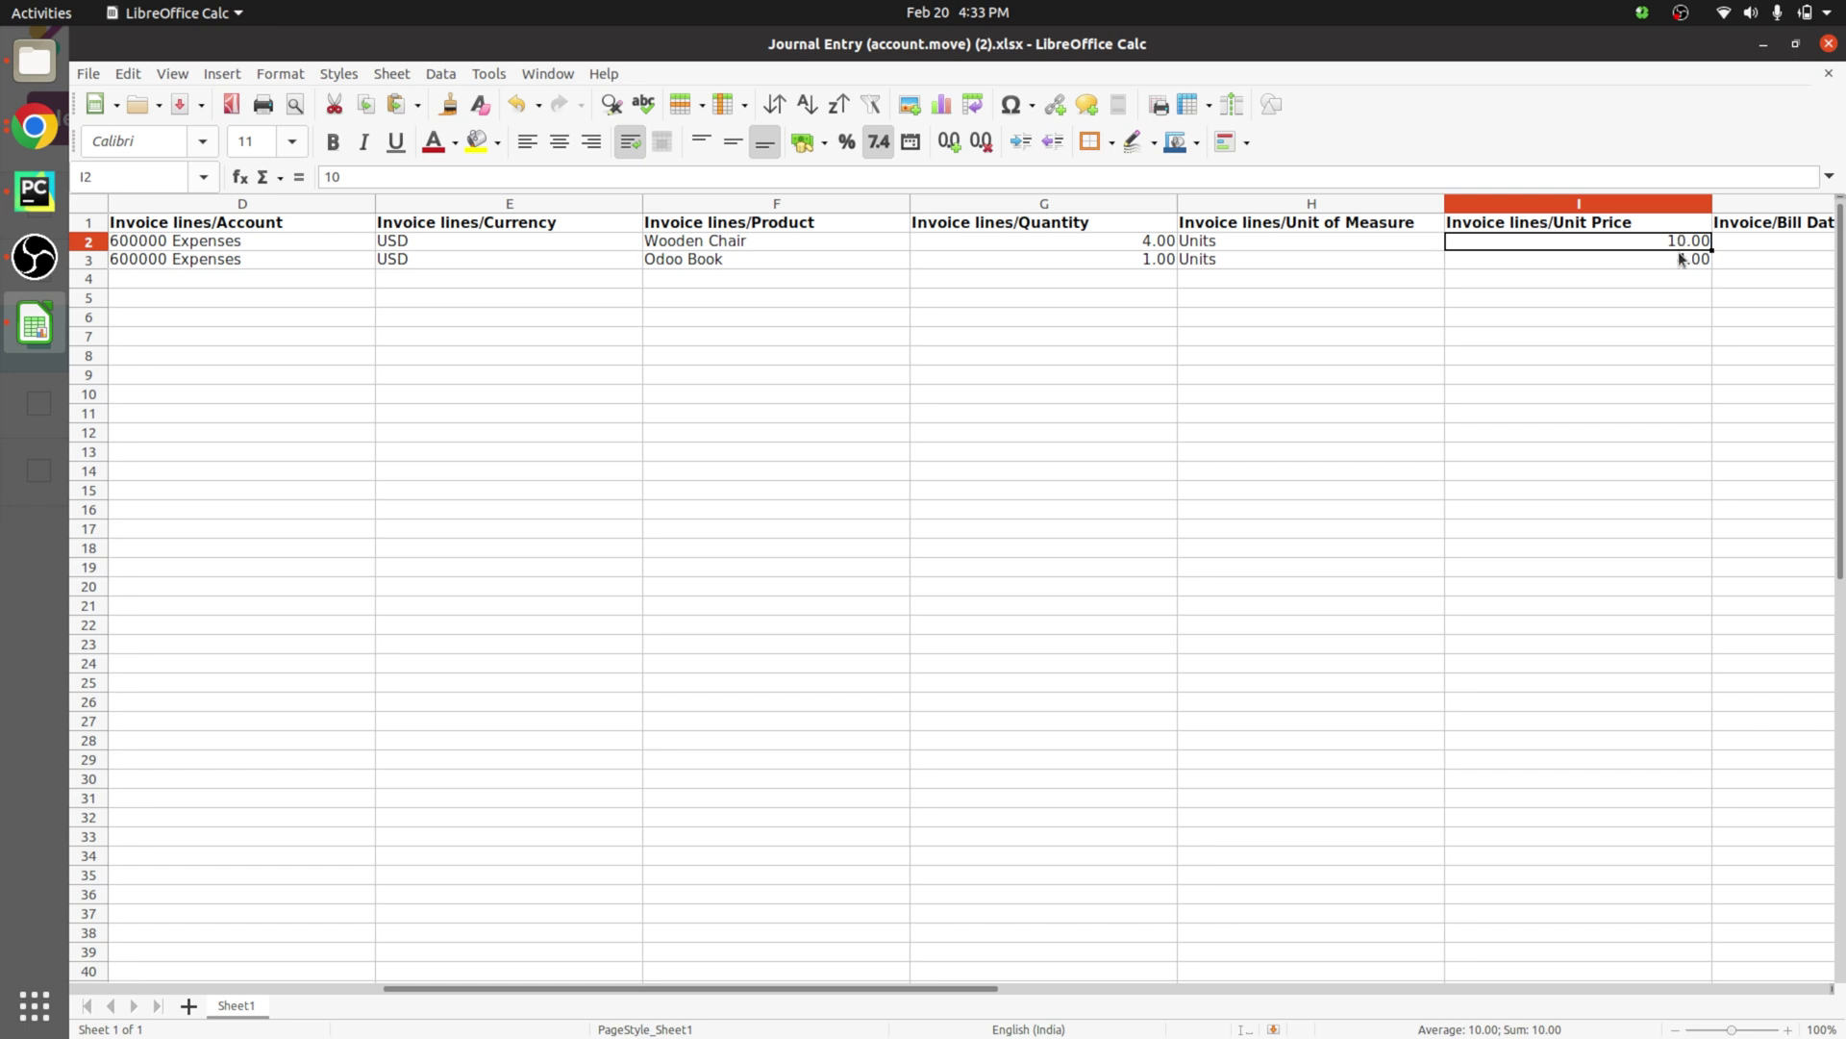
click(1686, 261)
key(BackSpace)
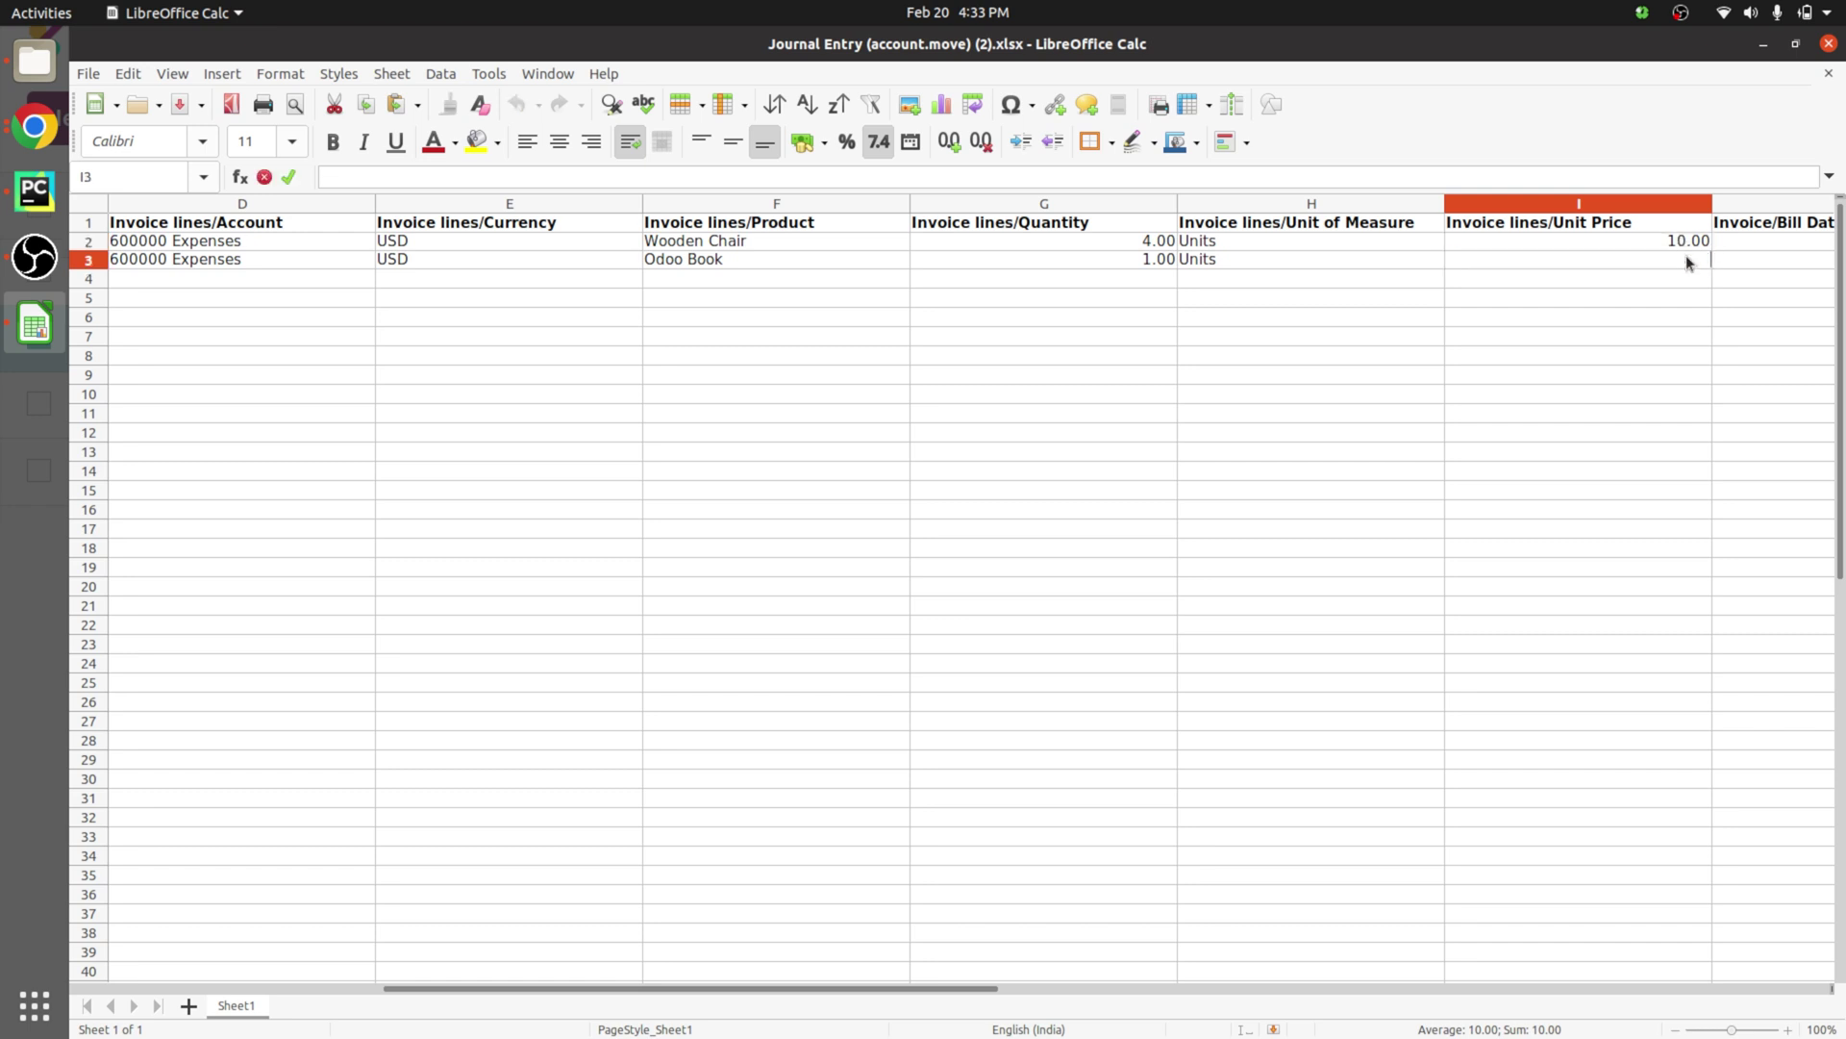
text(99)
click(1767, 260)
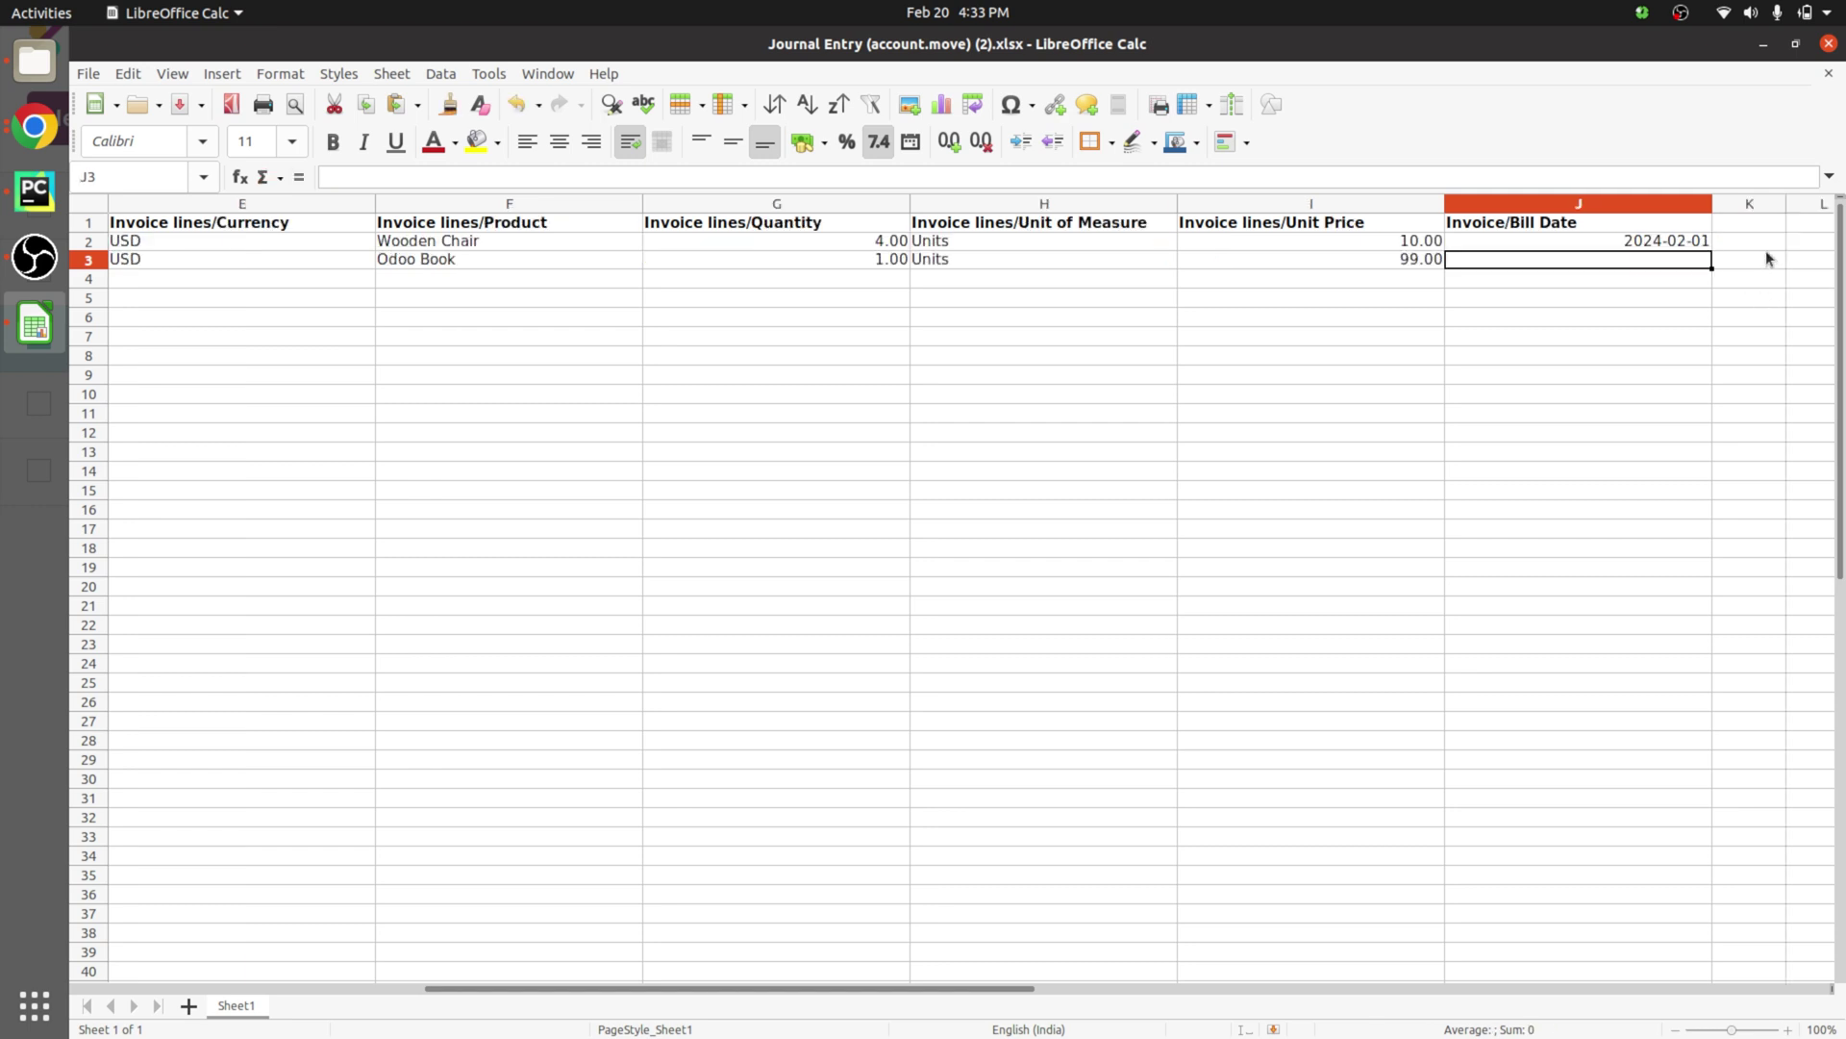
Step: Change the bill date in J2 to 2024-02-20
double_click(1656, 243)
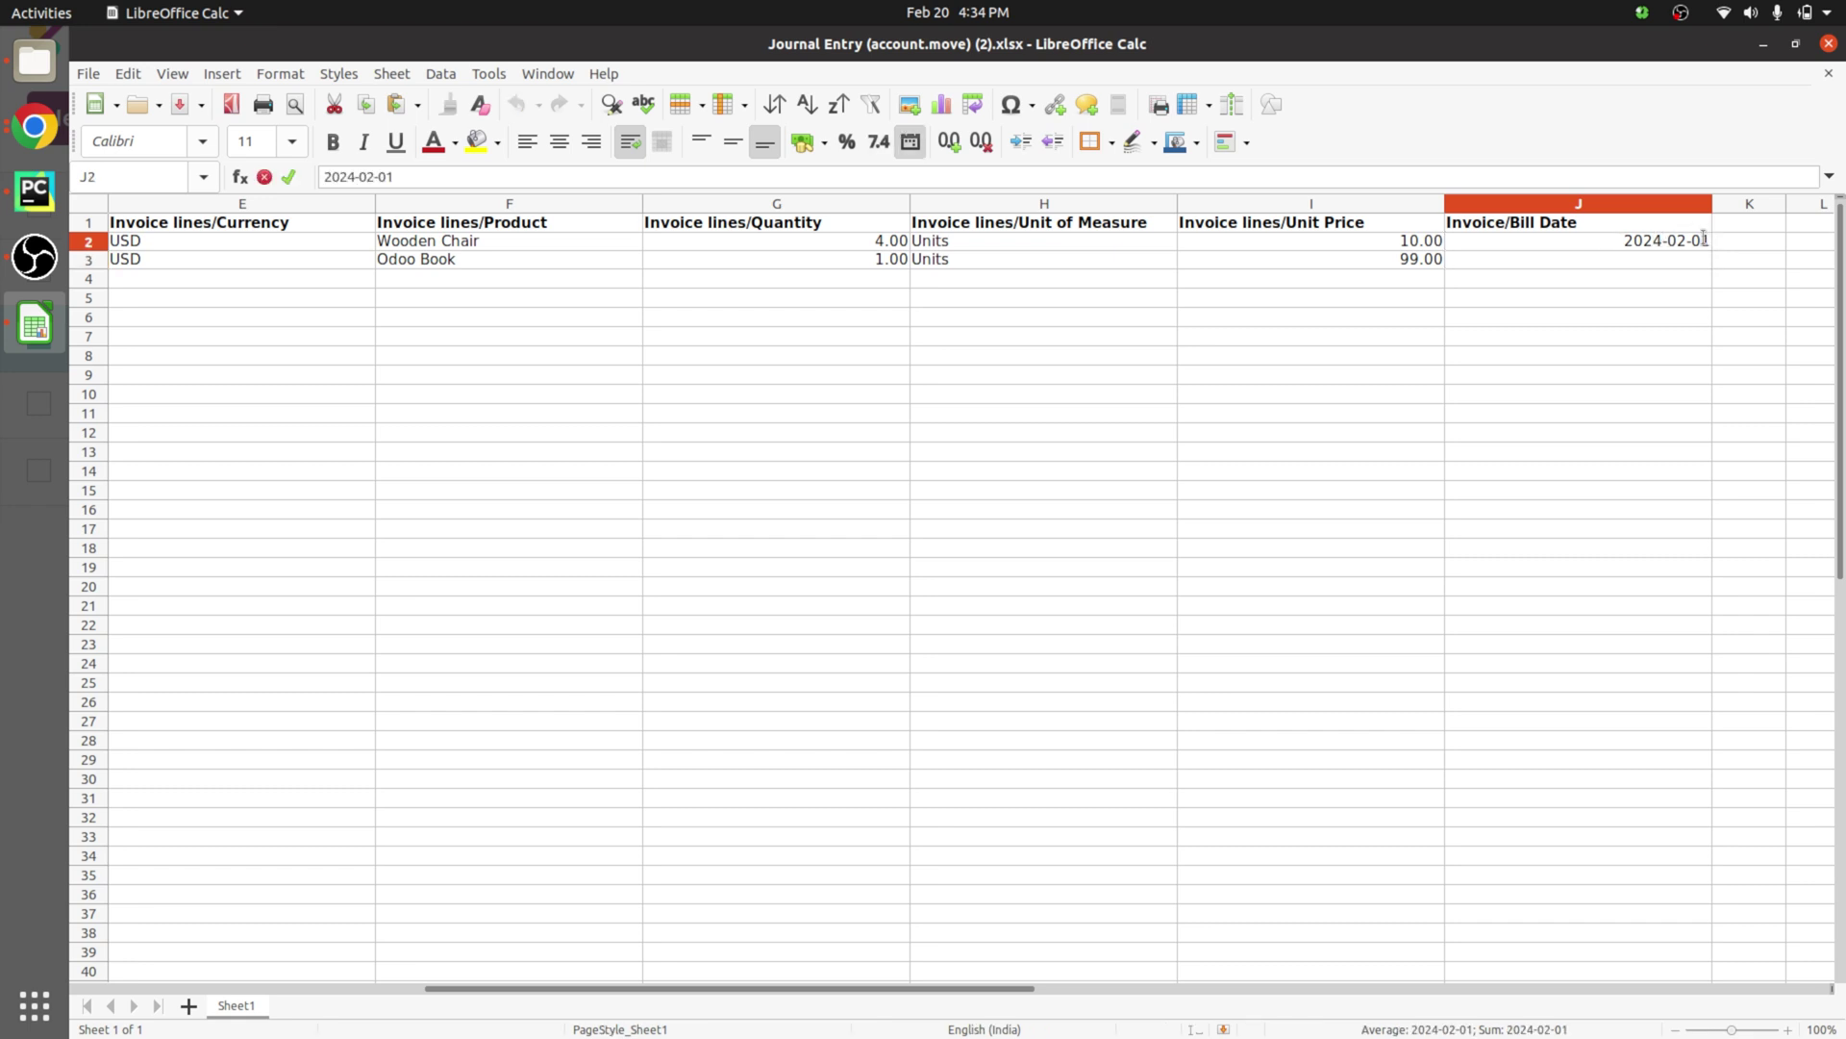
key(BackSpace)
key(BackSpace)
text(20)
click(1579, 281)
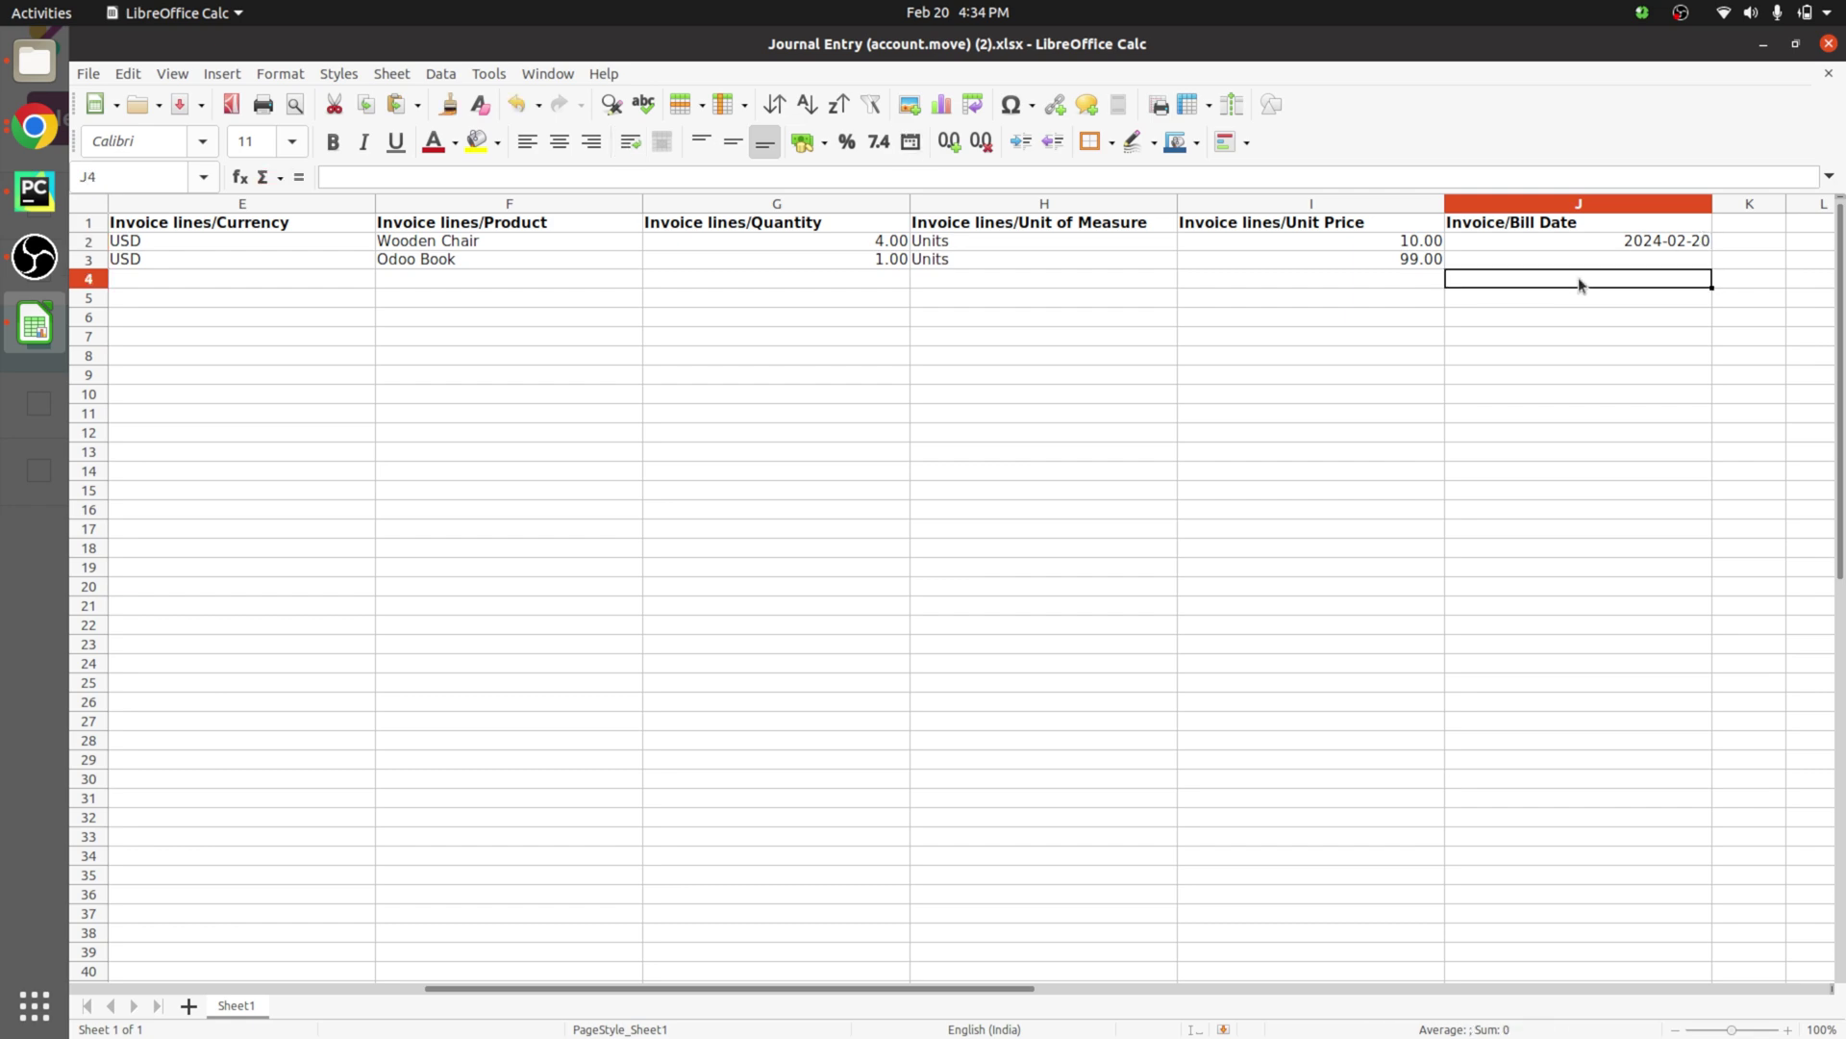
Step: Save the spreadsheet in Excel format and return to Odoo
key(ctrl+s)
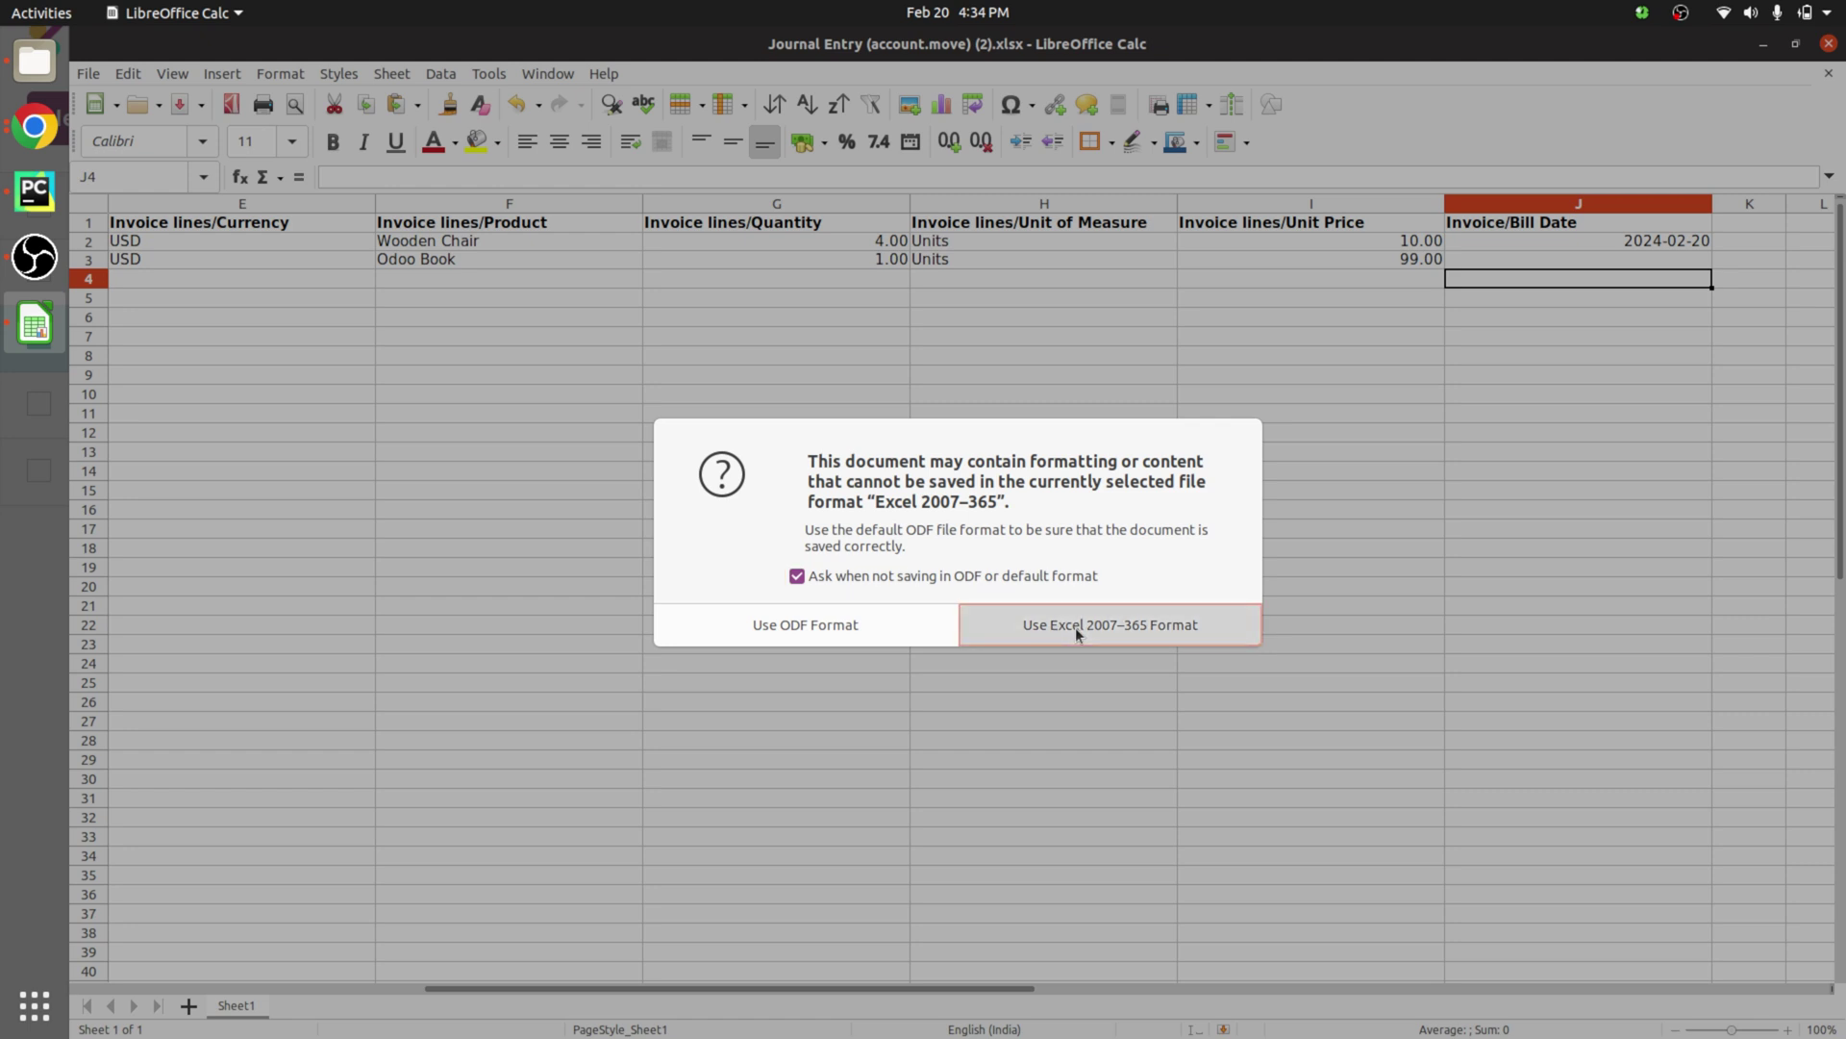
click(1077, 632)
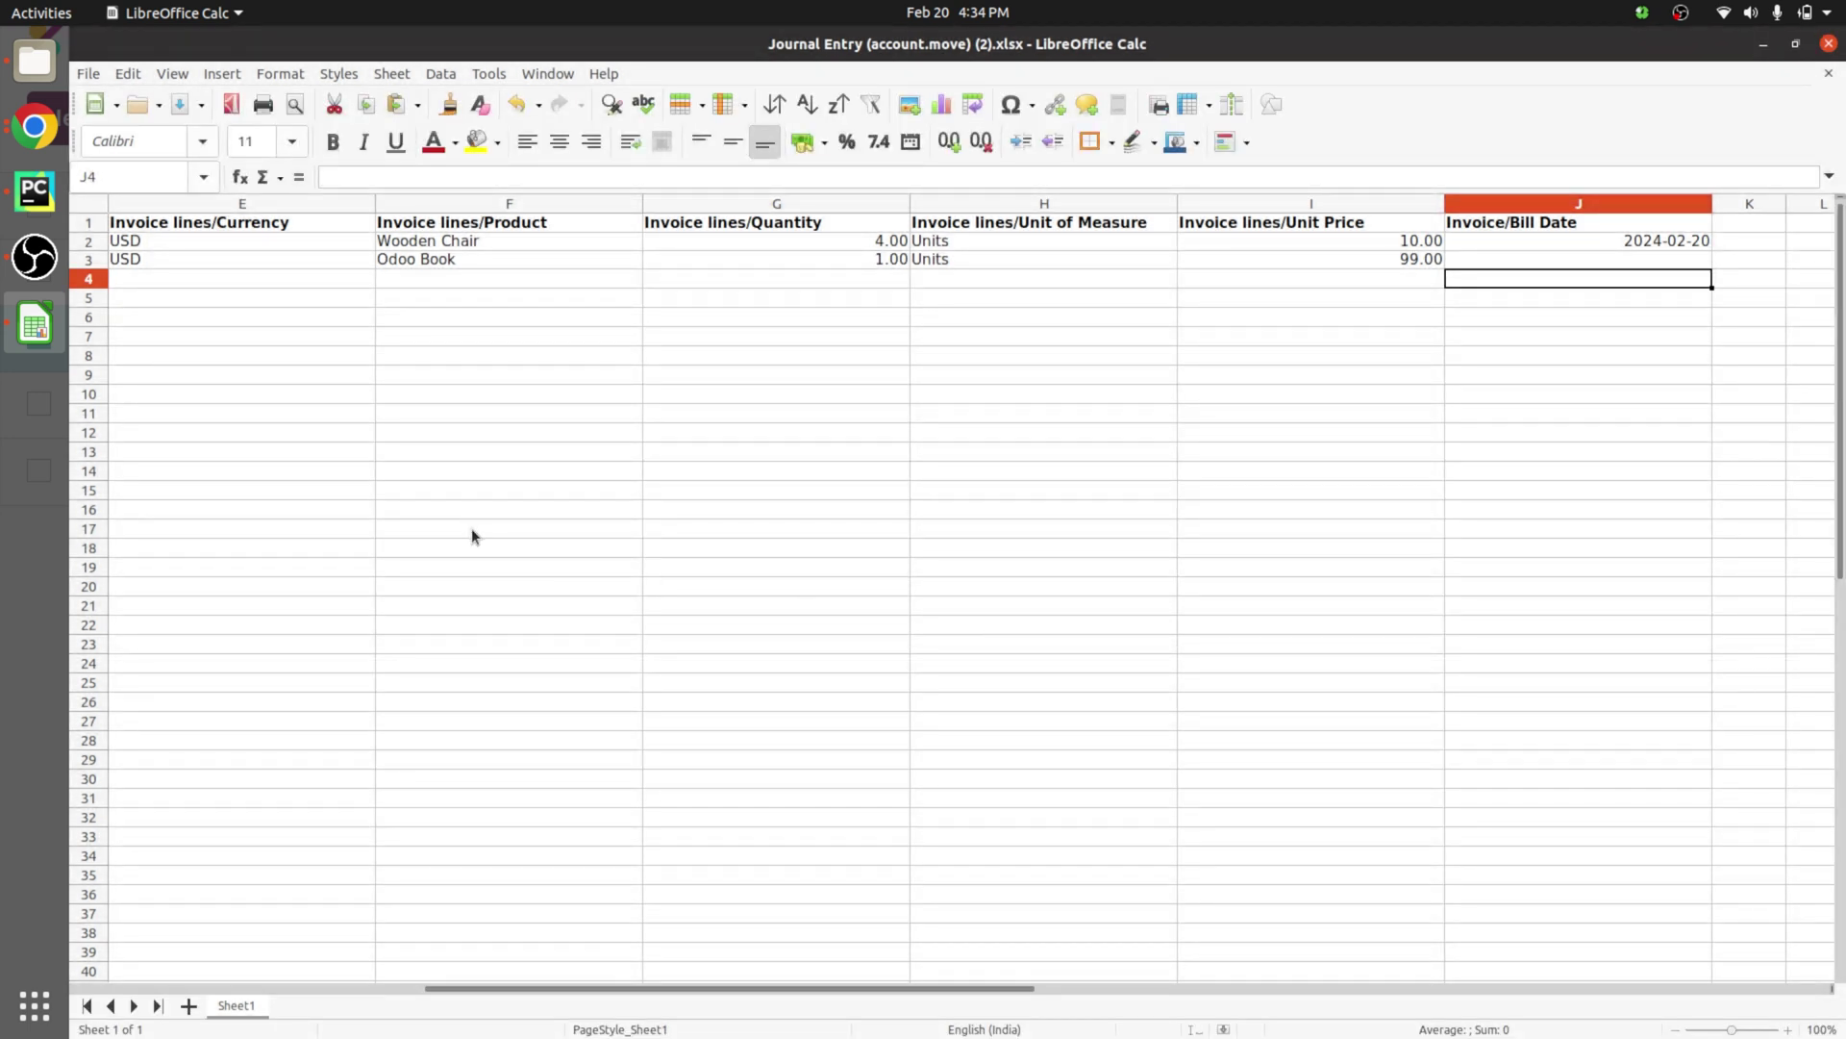
key(alt+Tab)
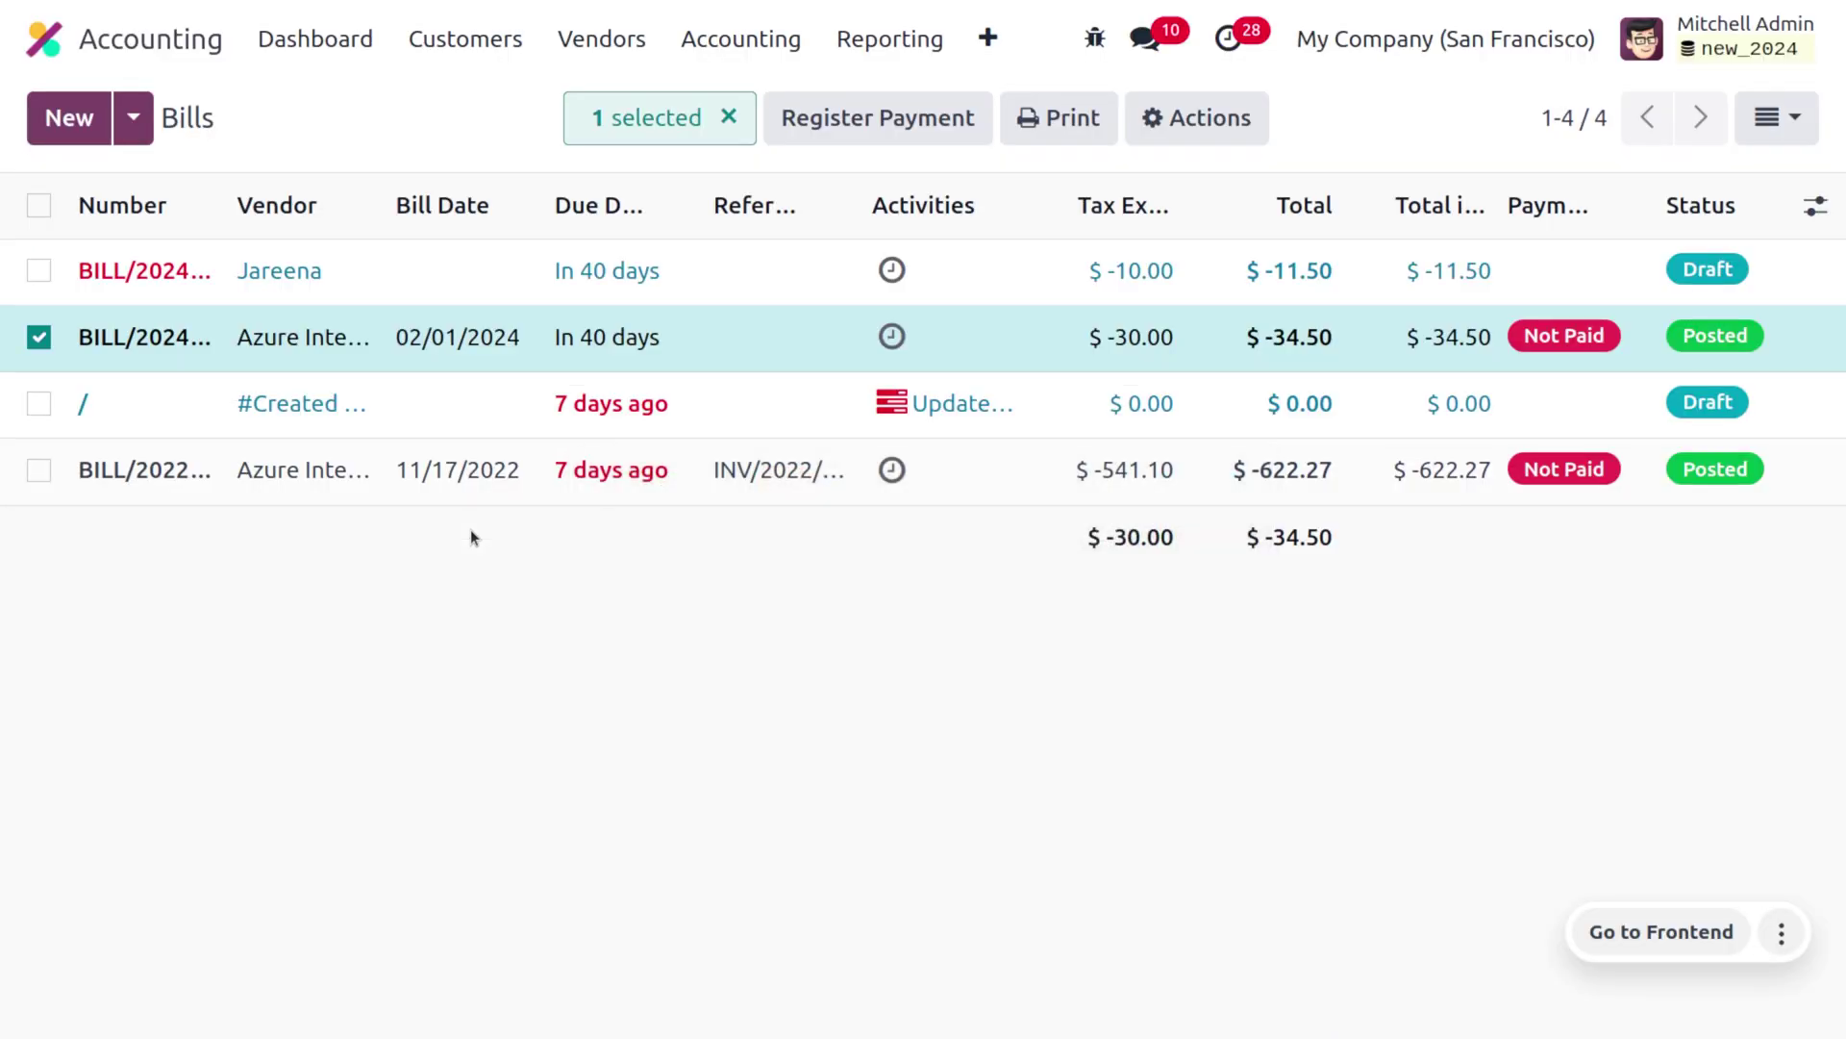
Step: Deselect the Azure Interior bill and open the Bills import page
click(38, 337)
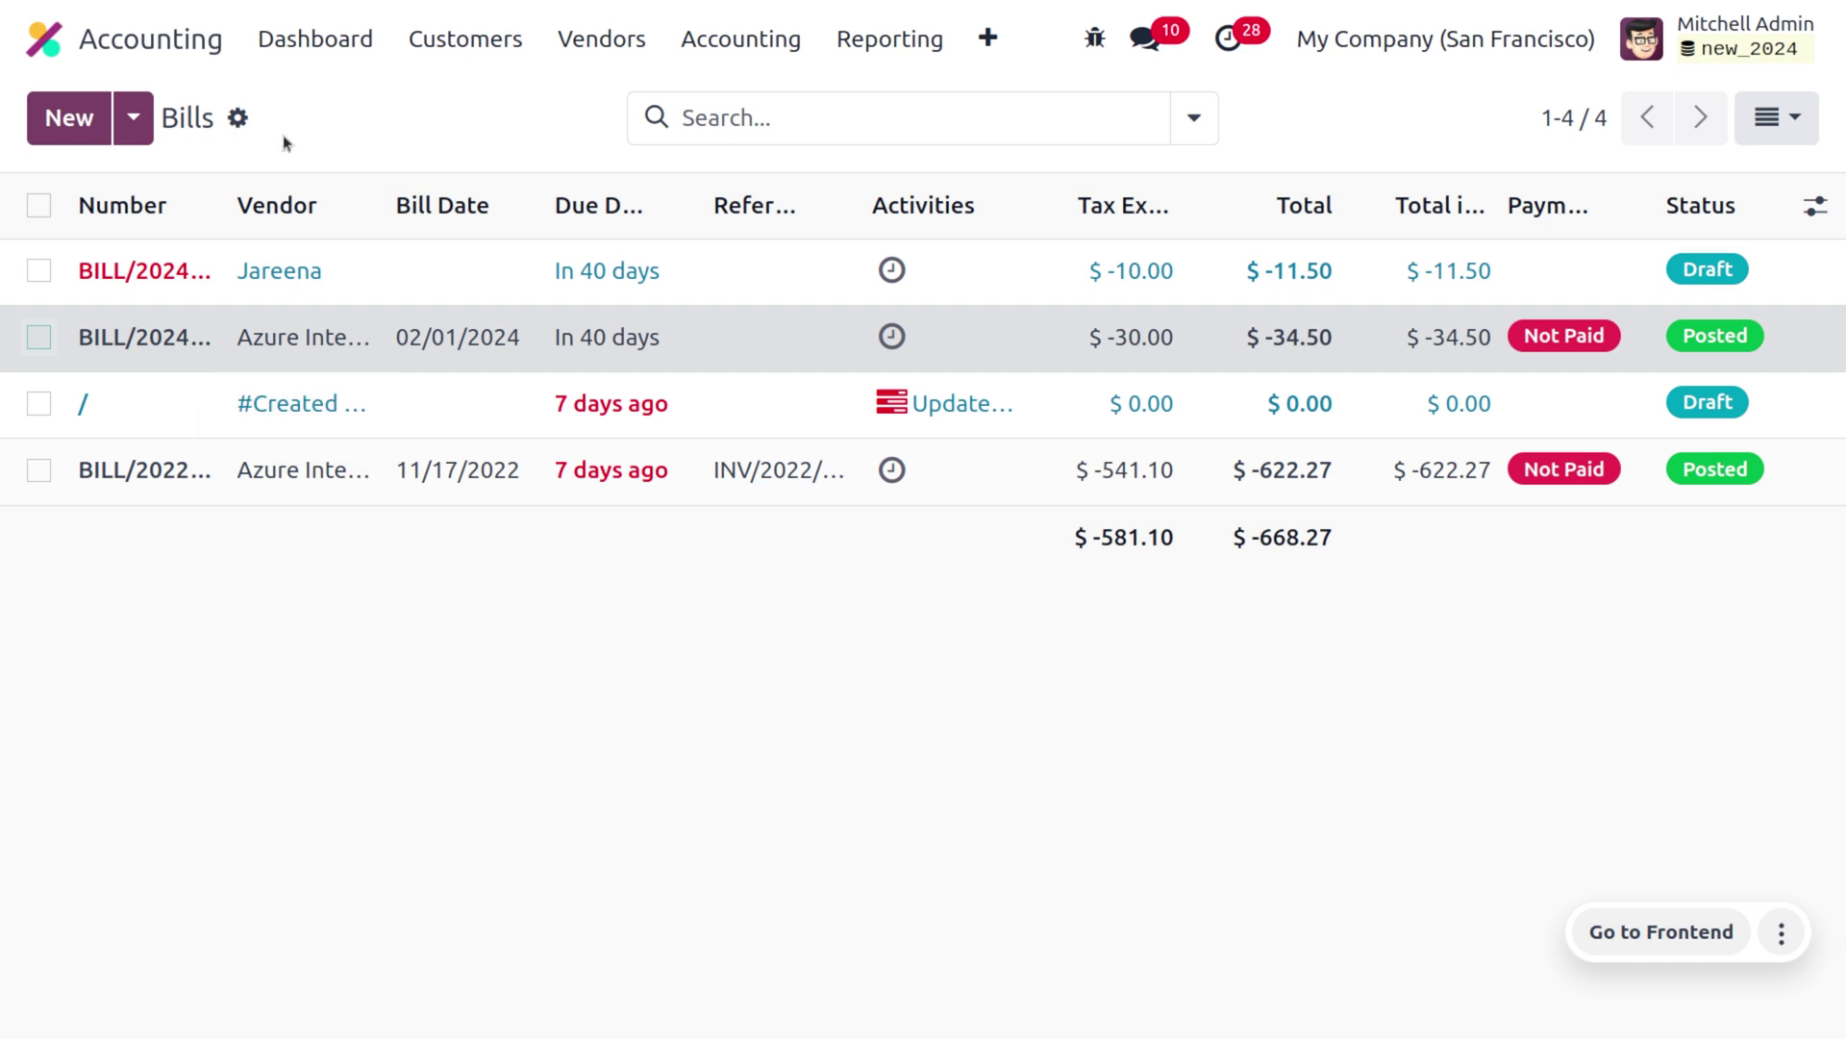
click(236, 117)
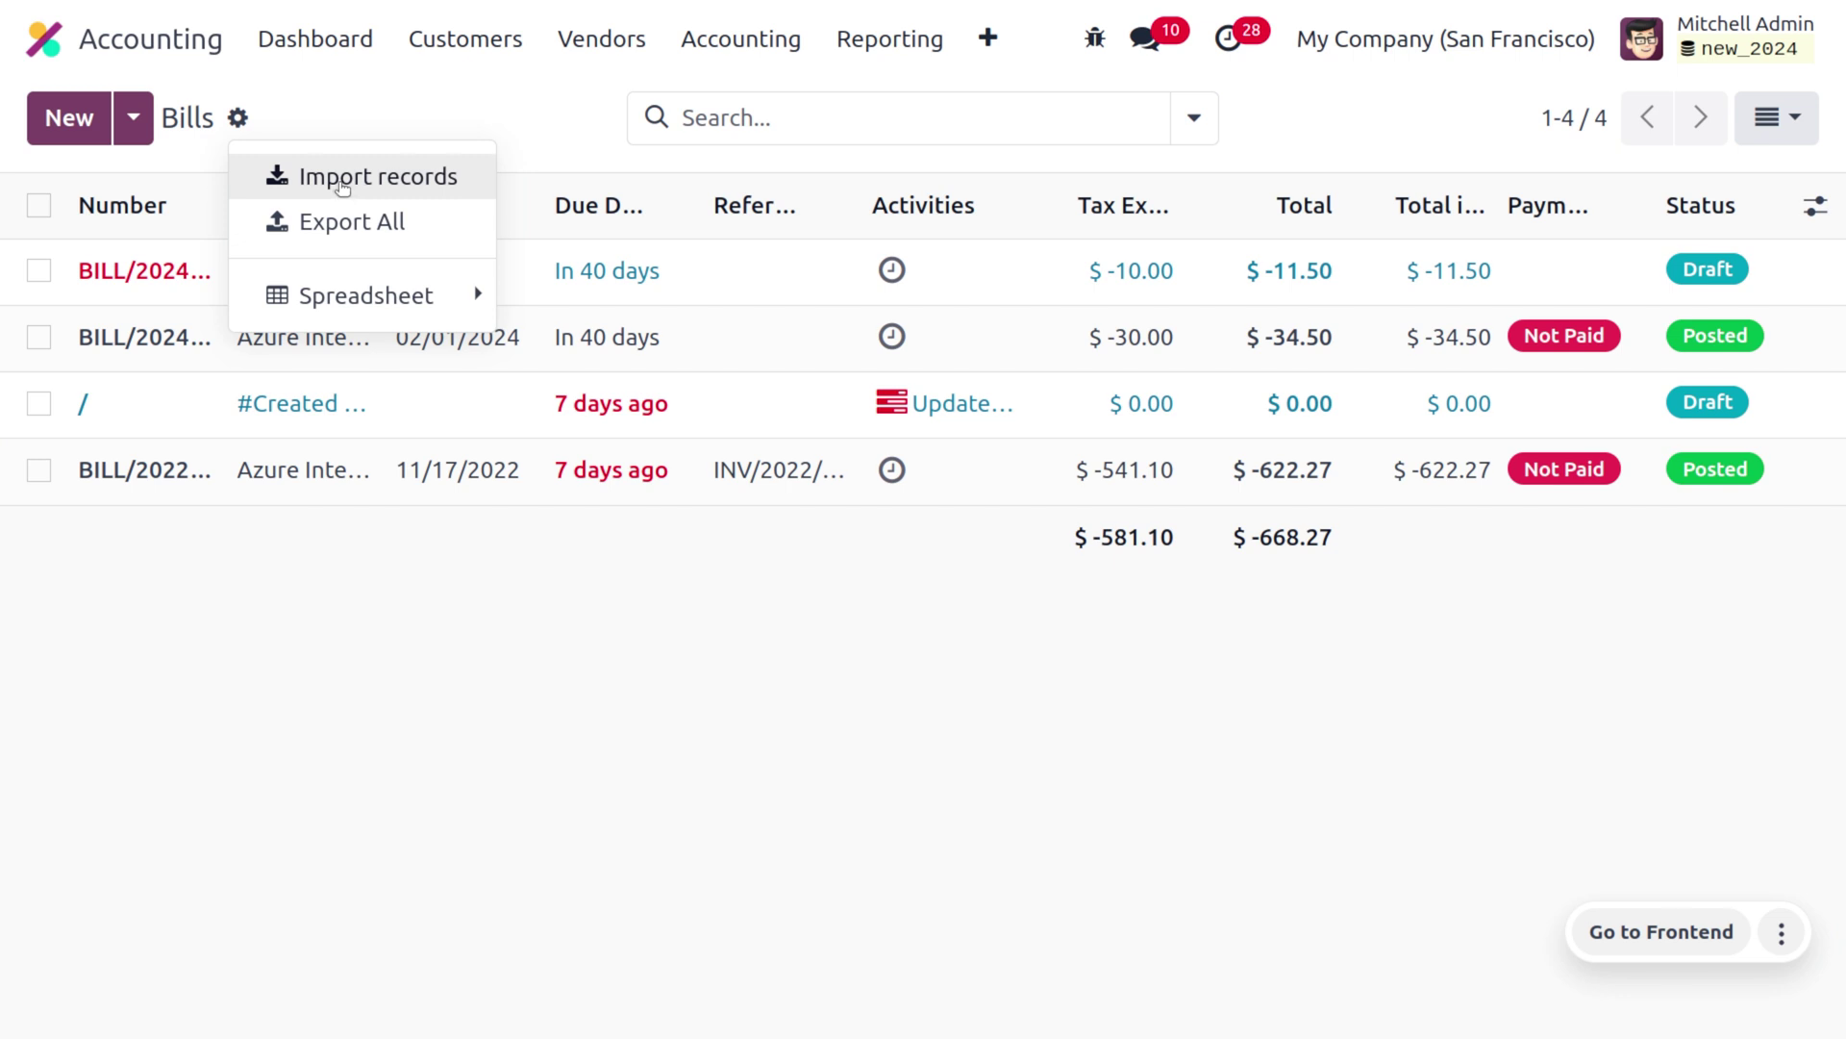
click(342, 189)
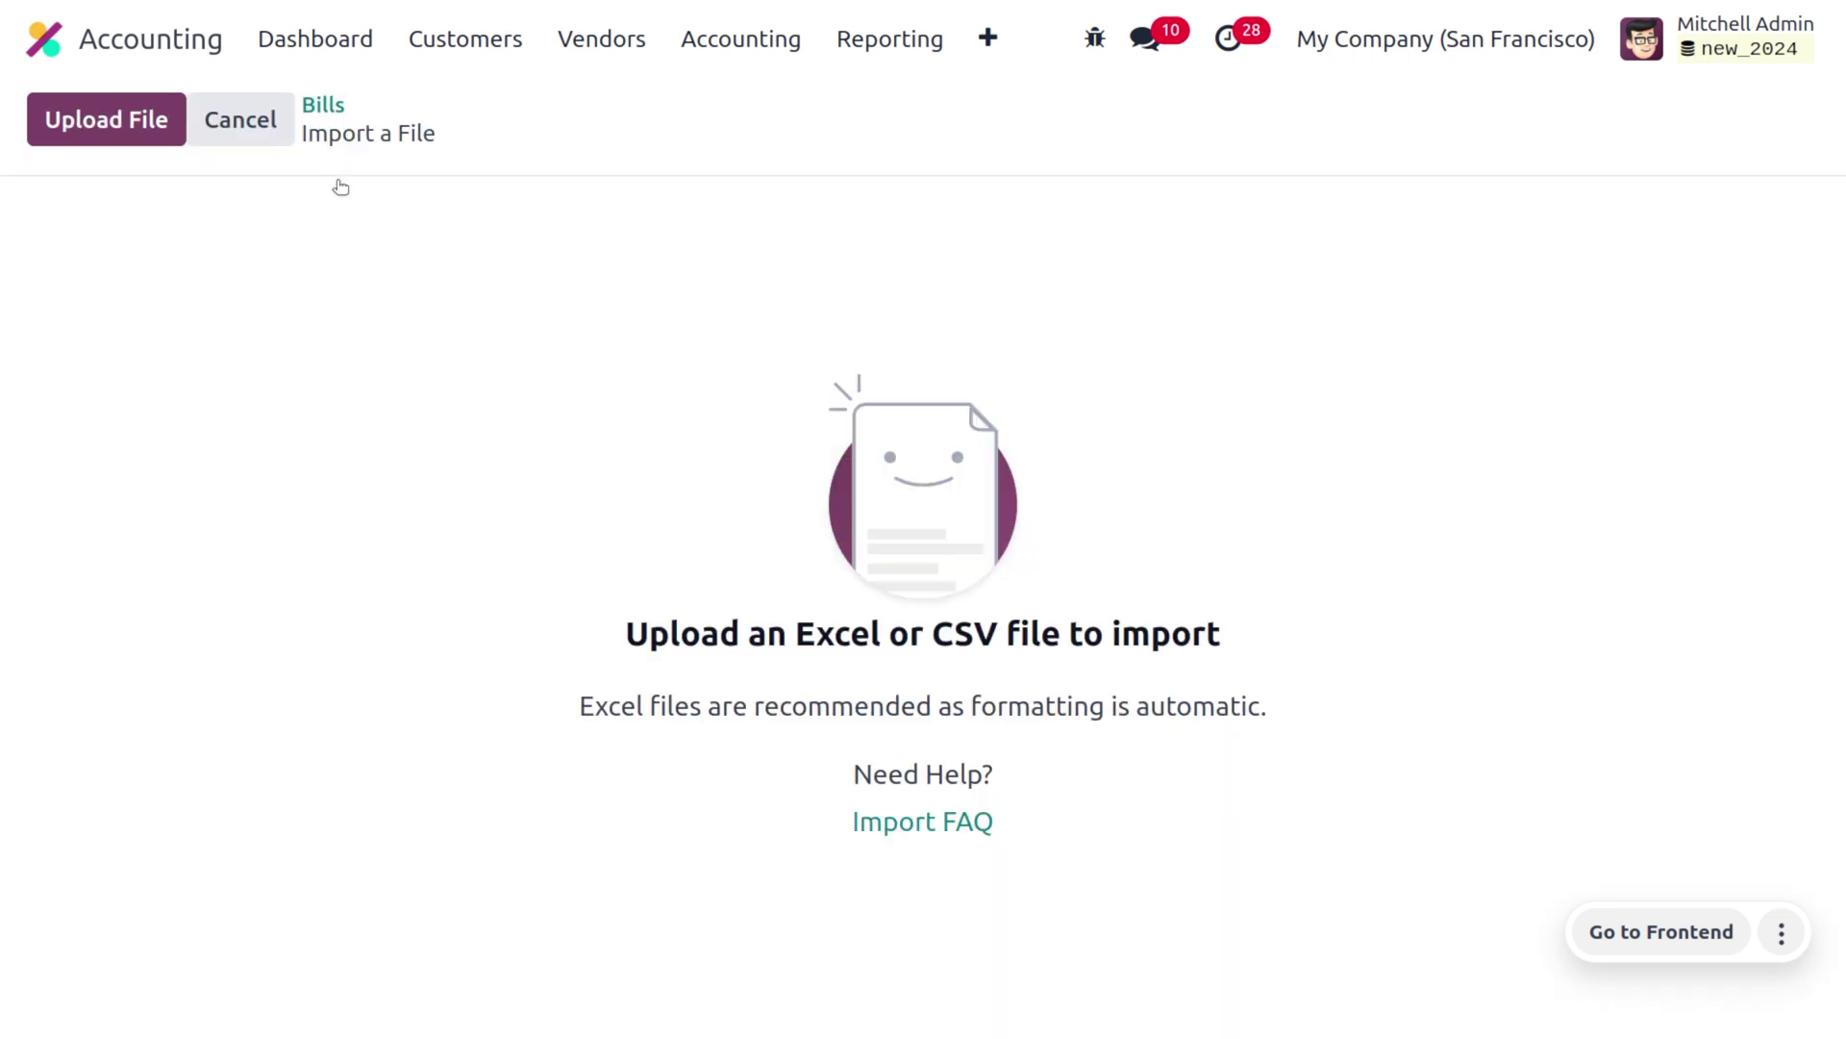
Step: Upload Journal Entry (account.move) (2).xlsx from Downloads into the bill import
click(89, 109)
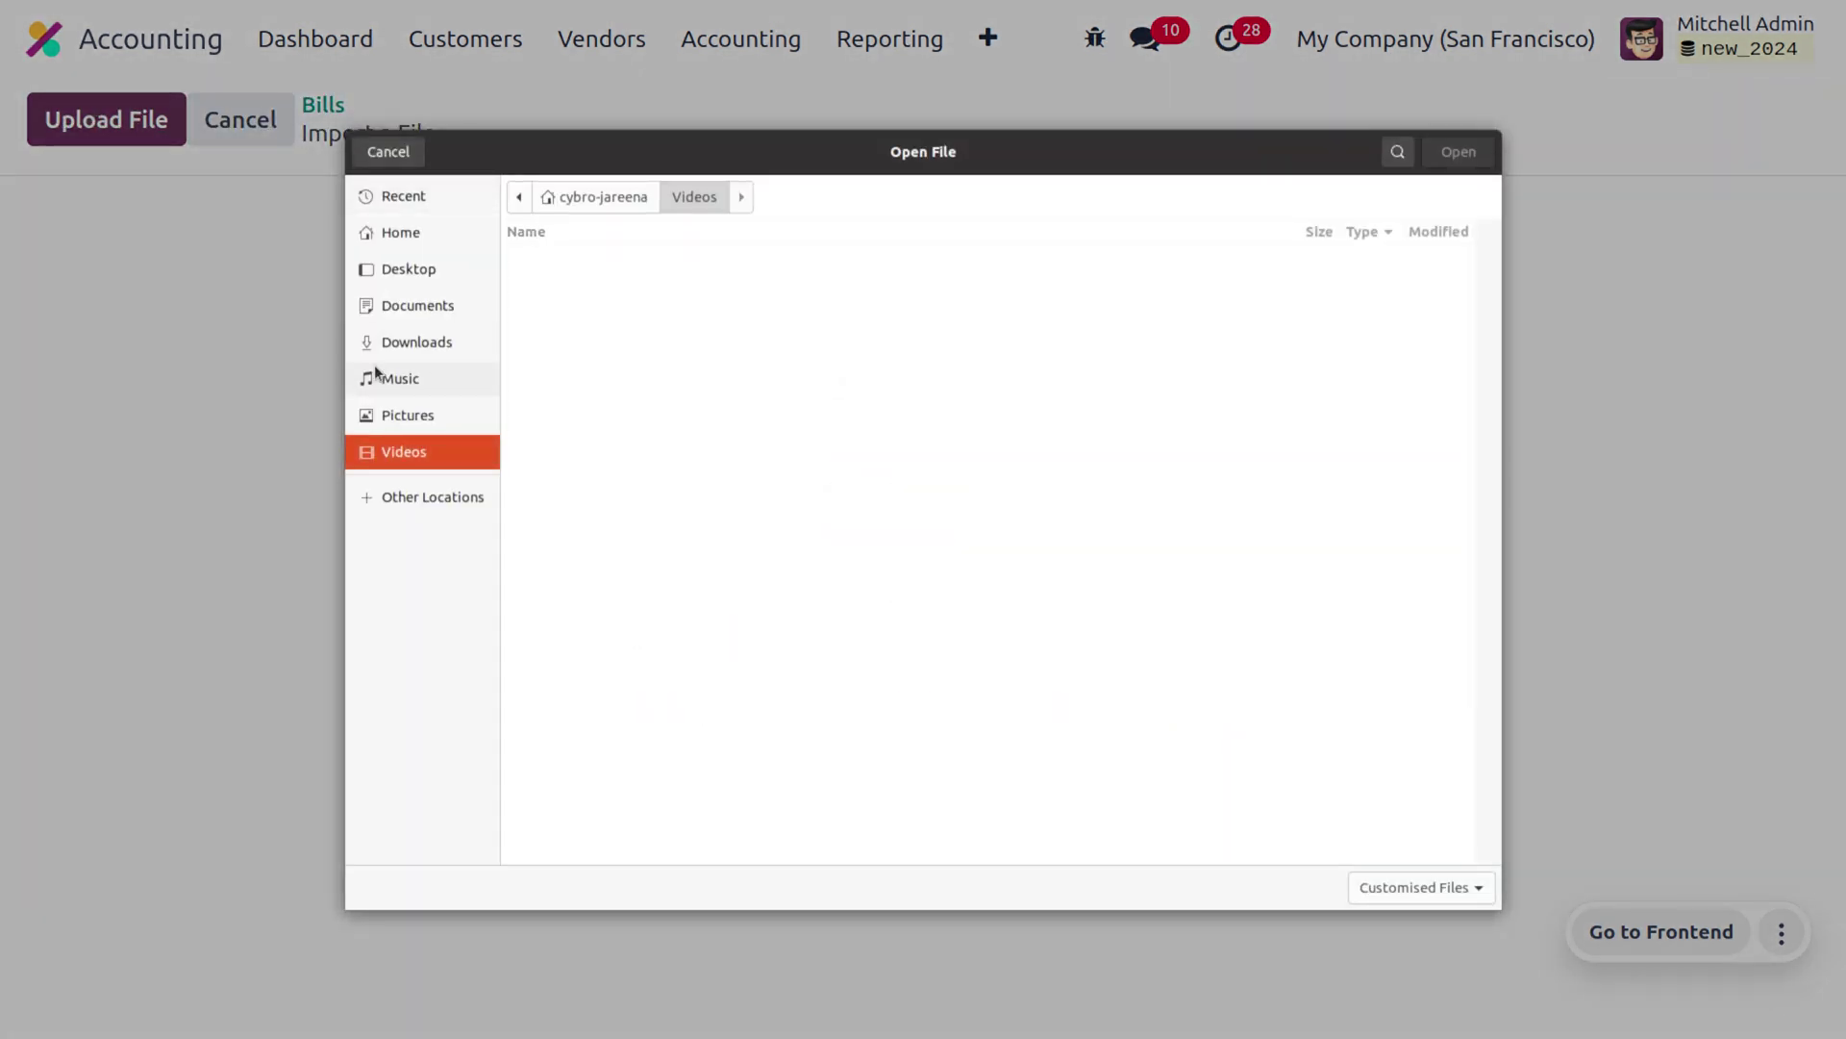
click(406, 342)
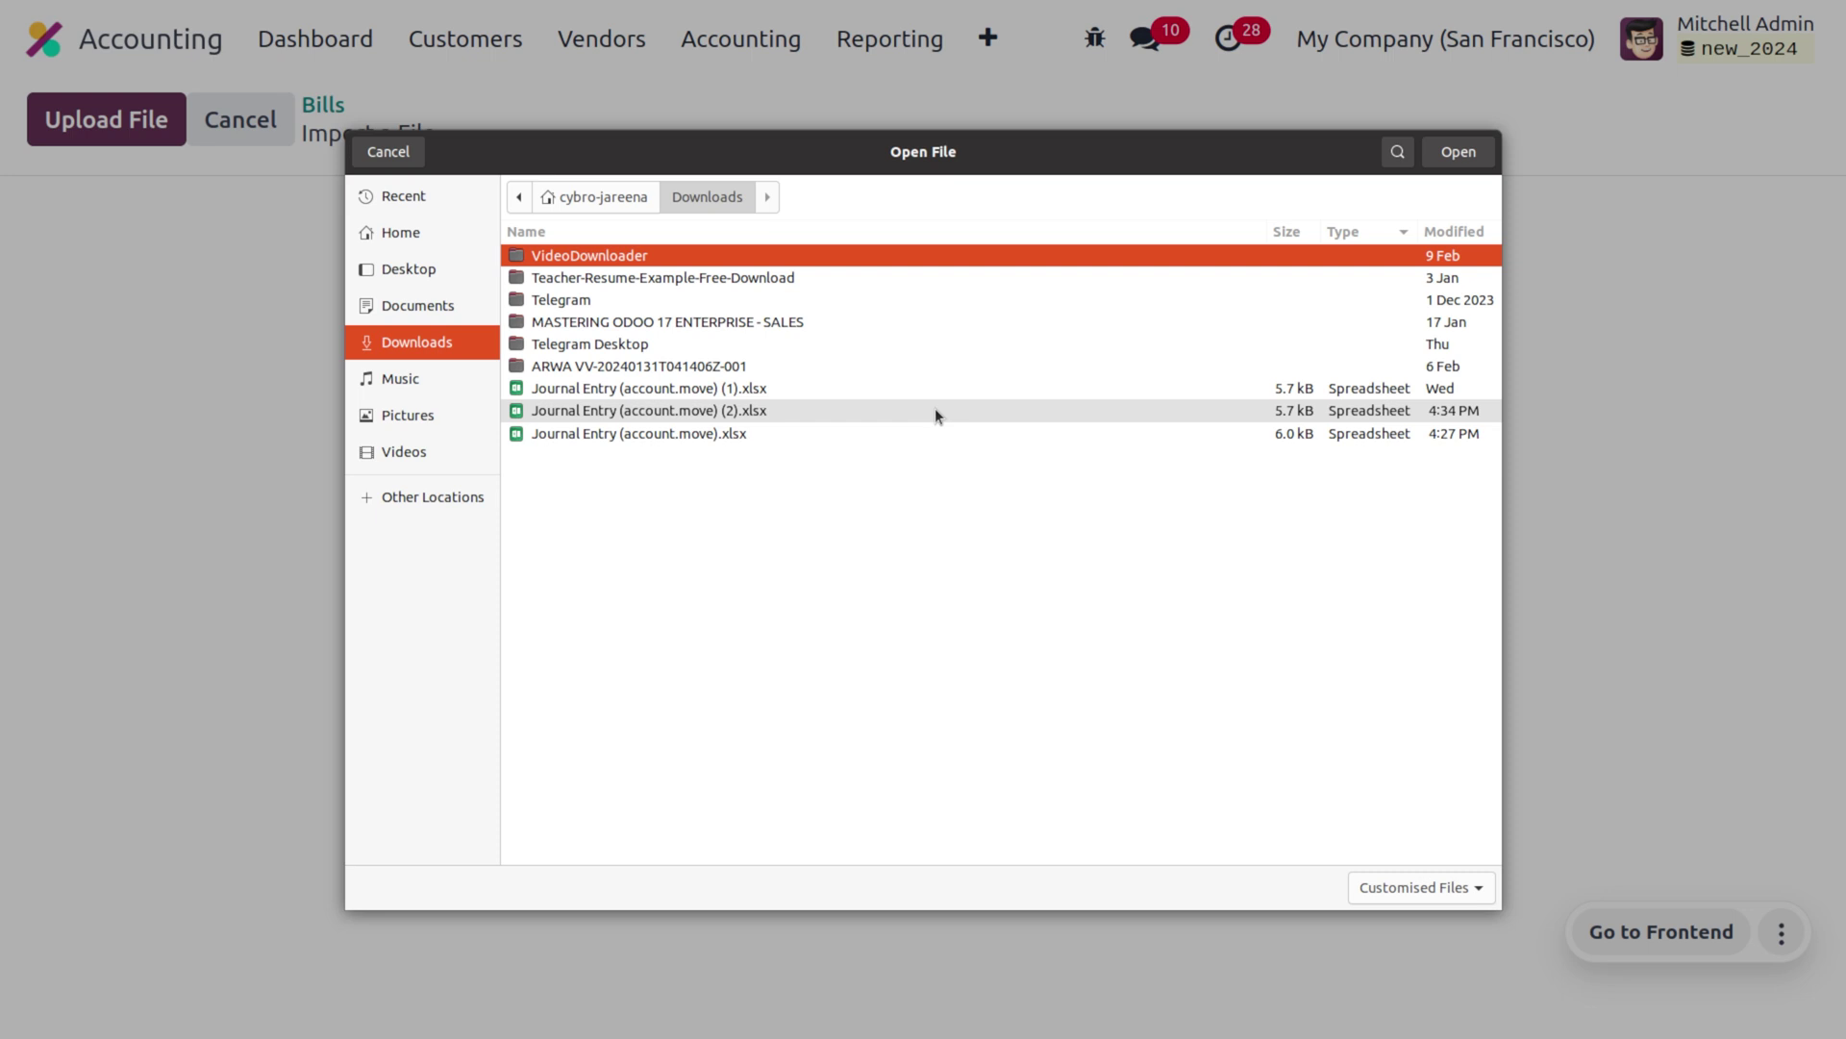
click(936, 411)
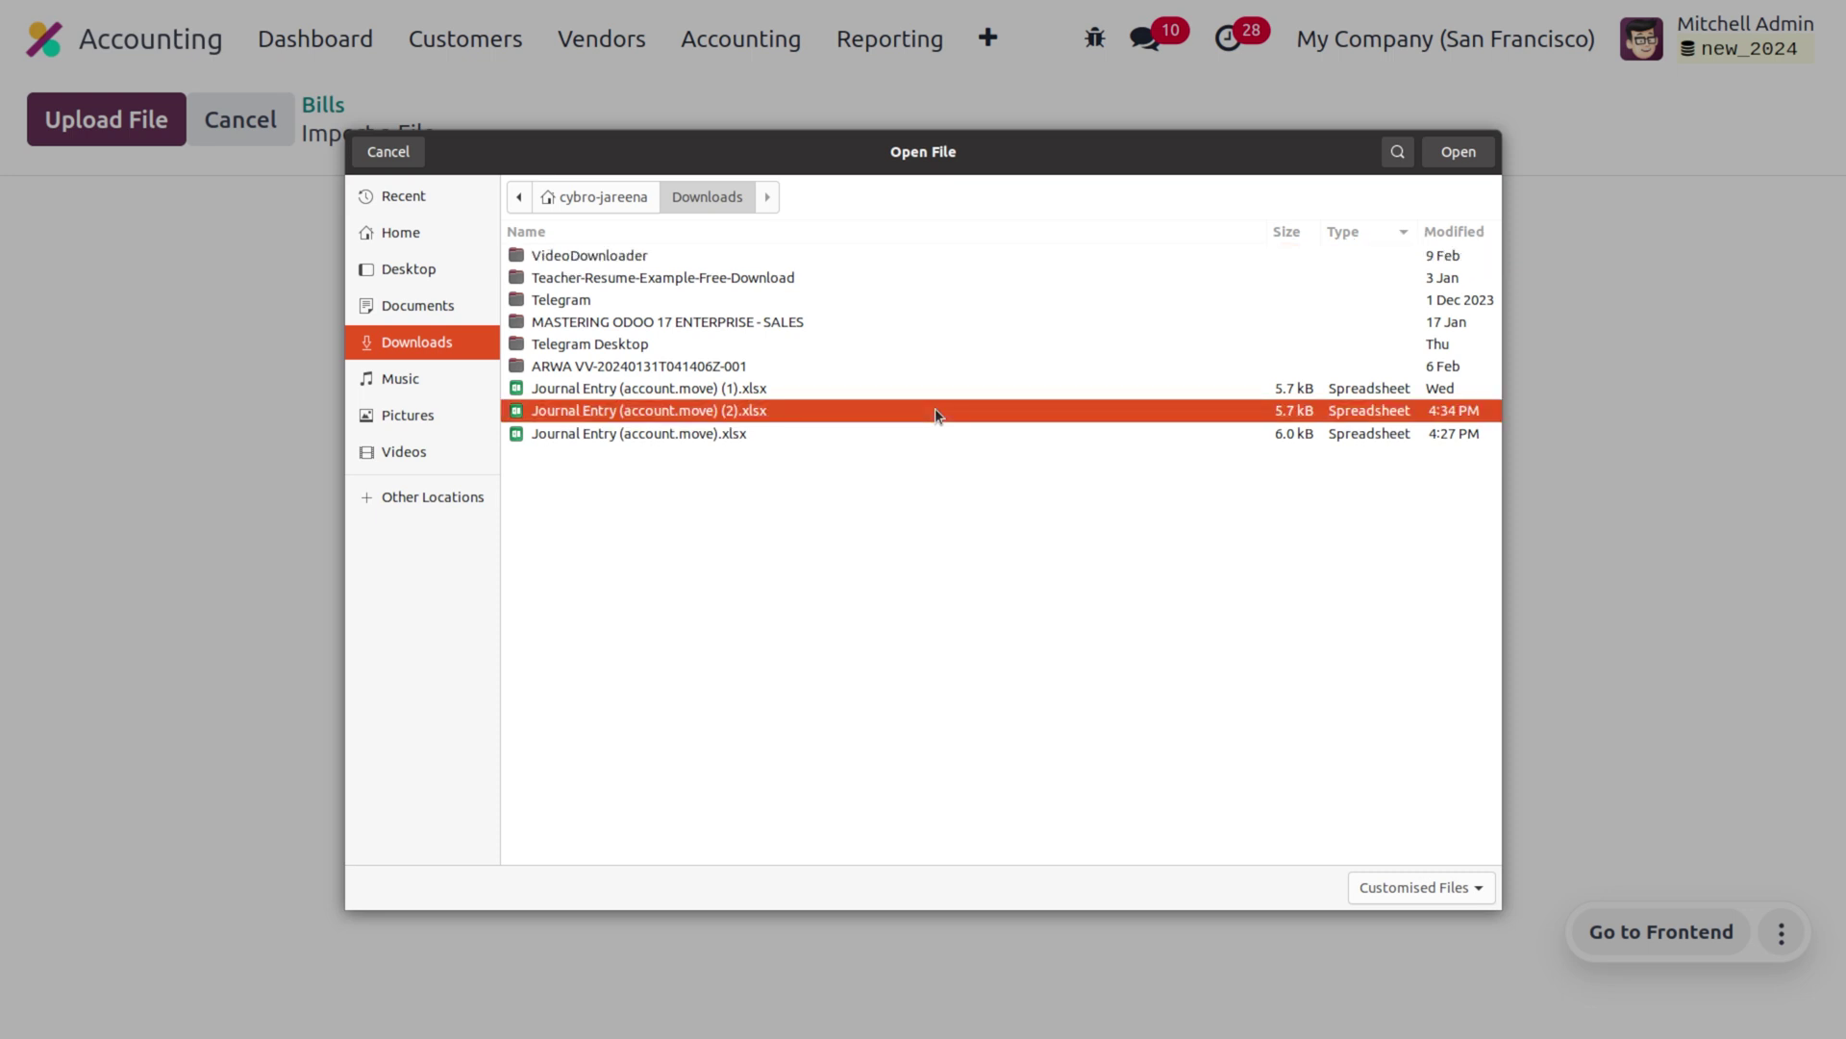
click(1459, 154)
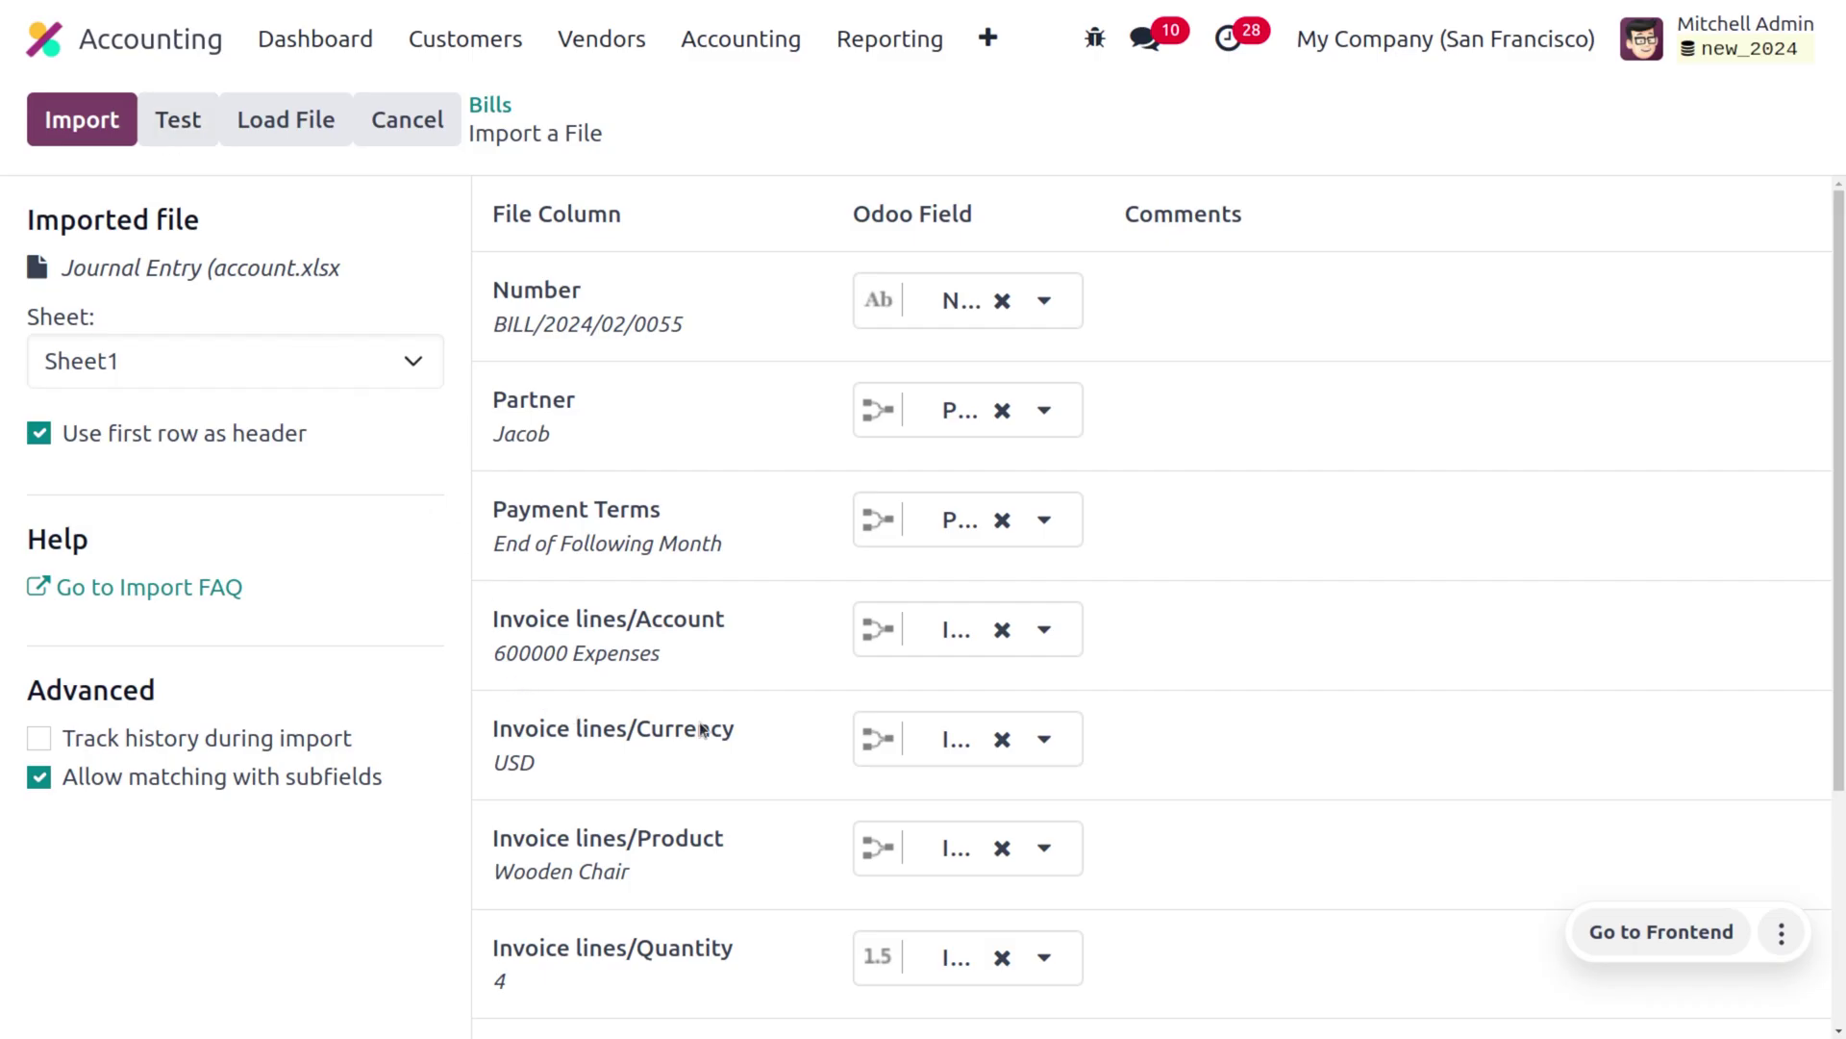
Step: Test the import to check the file for errors
scroll(702, 729, down, 3)
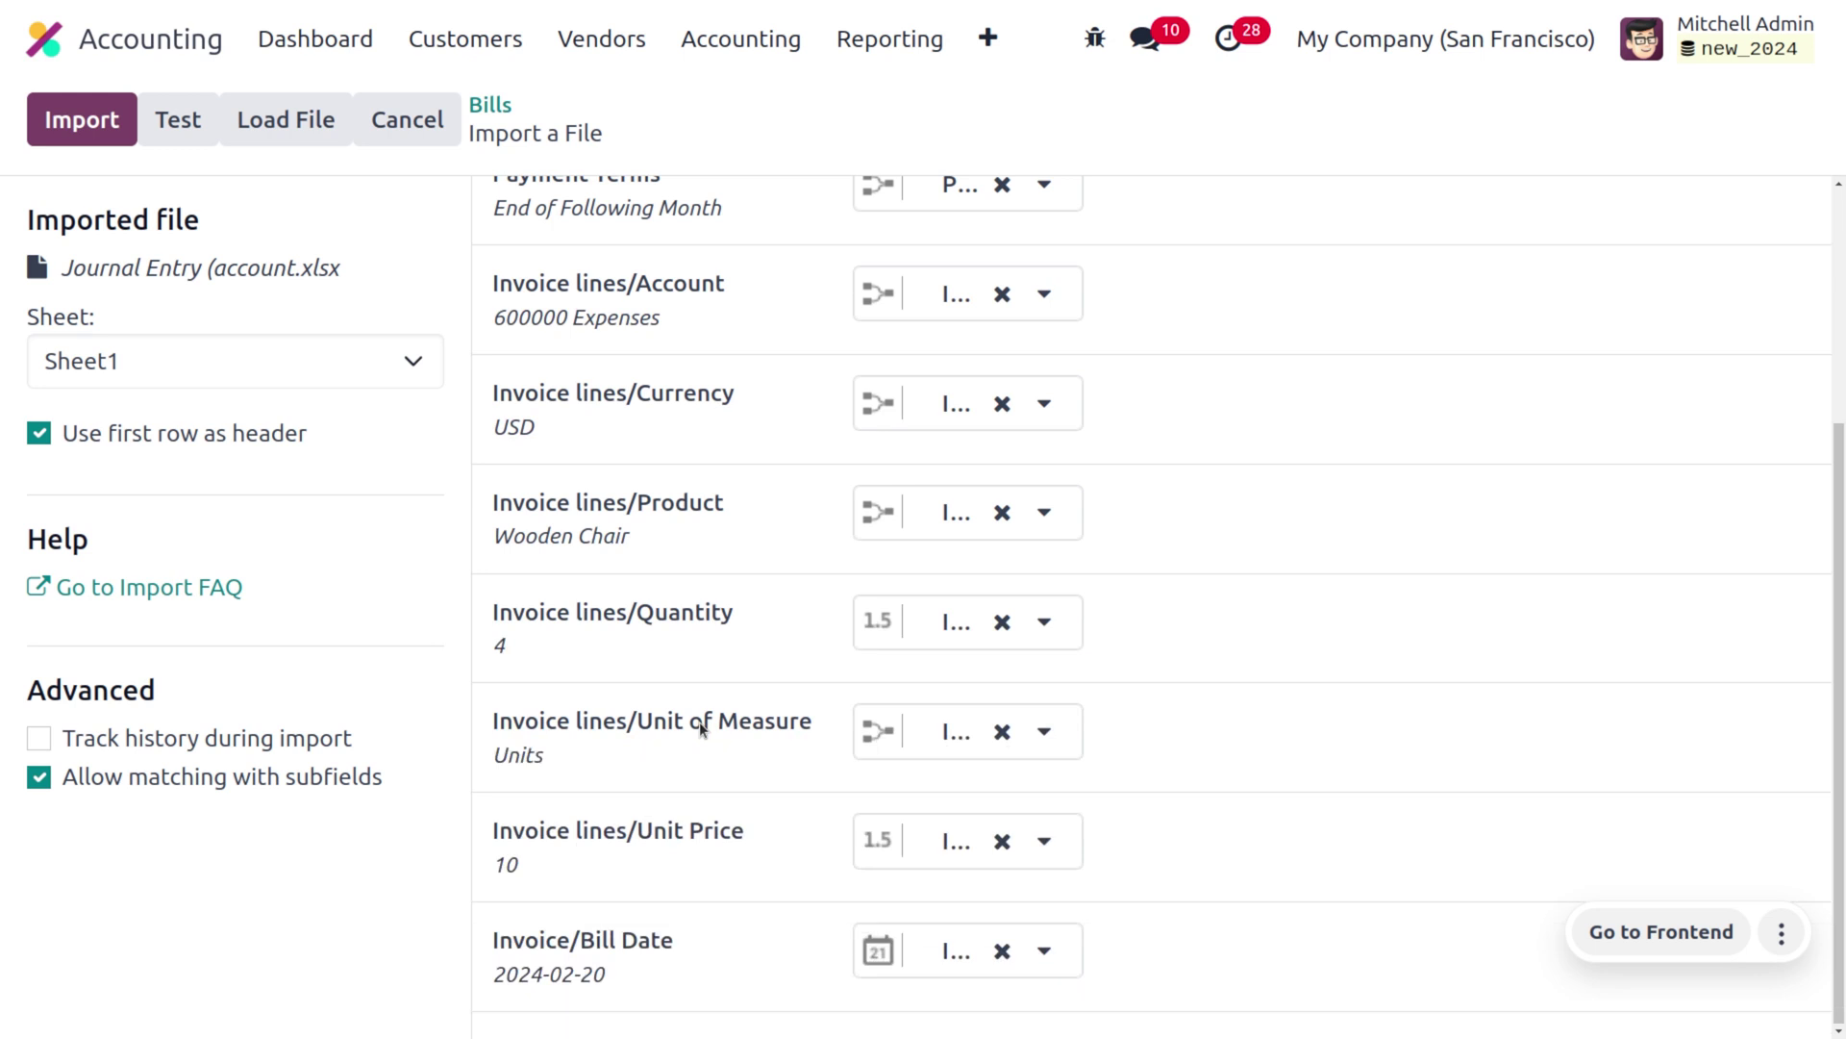
scroll(702, 729, up, 3)
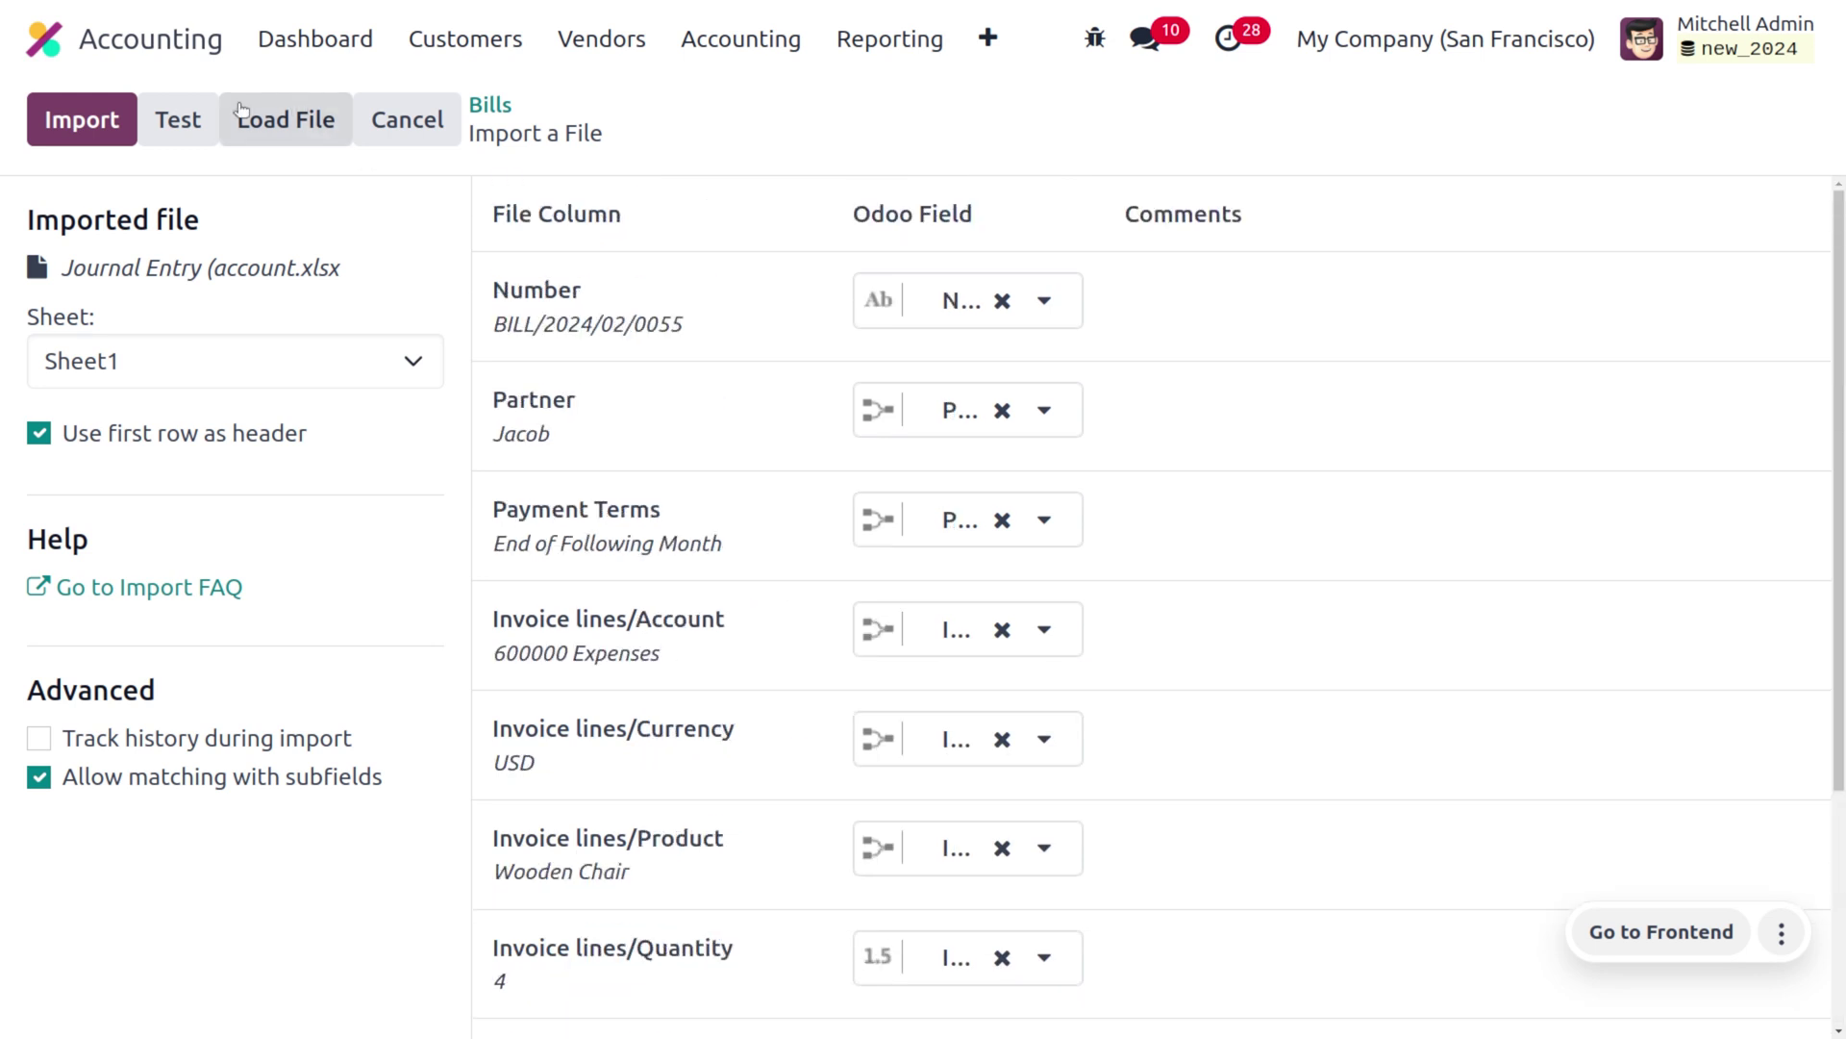
click(173, 124)
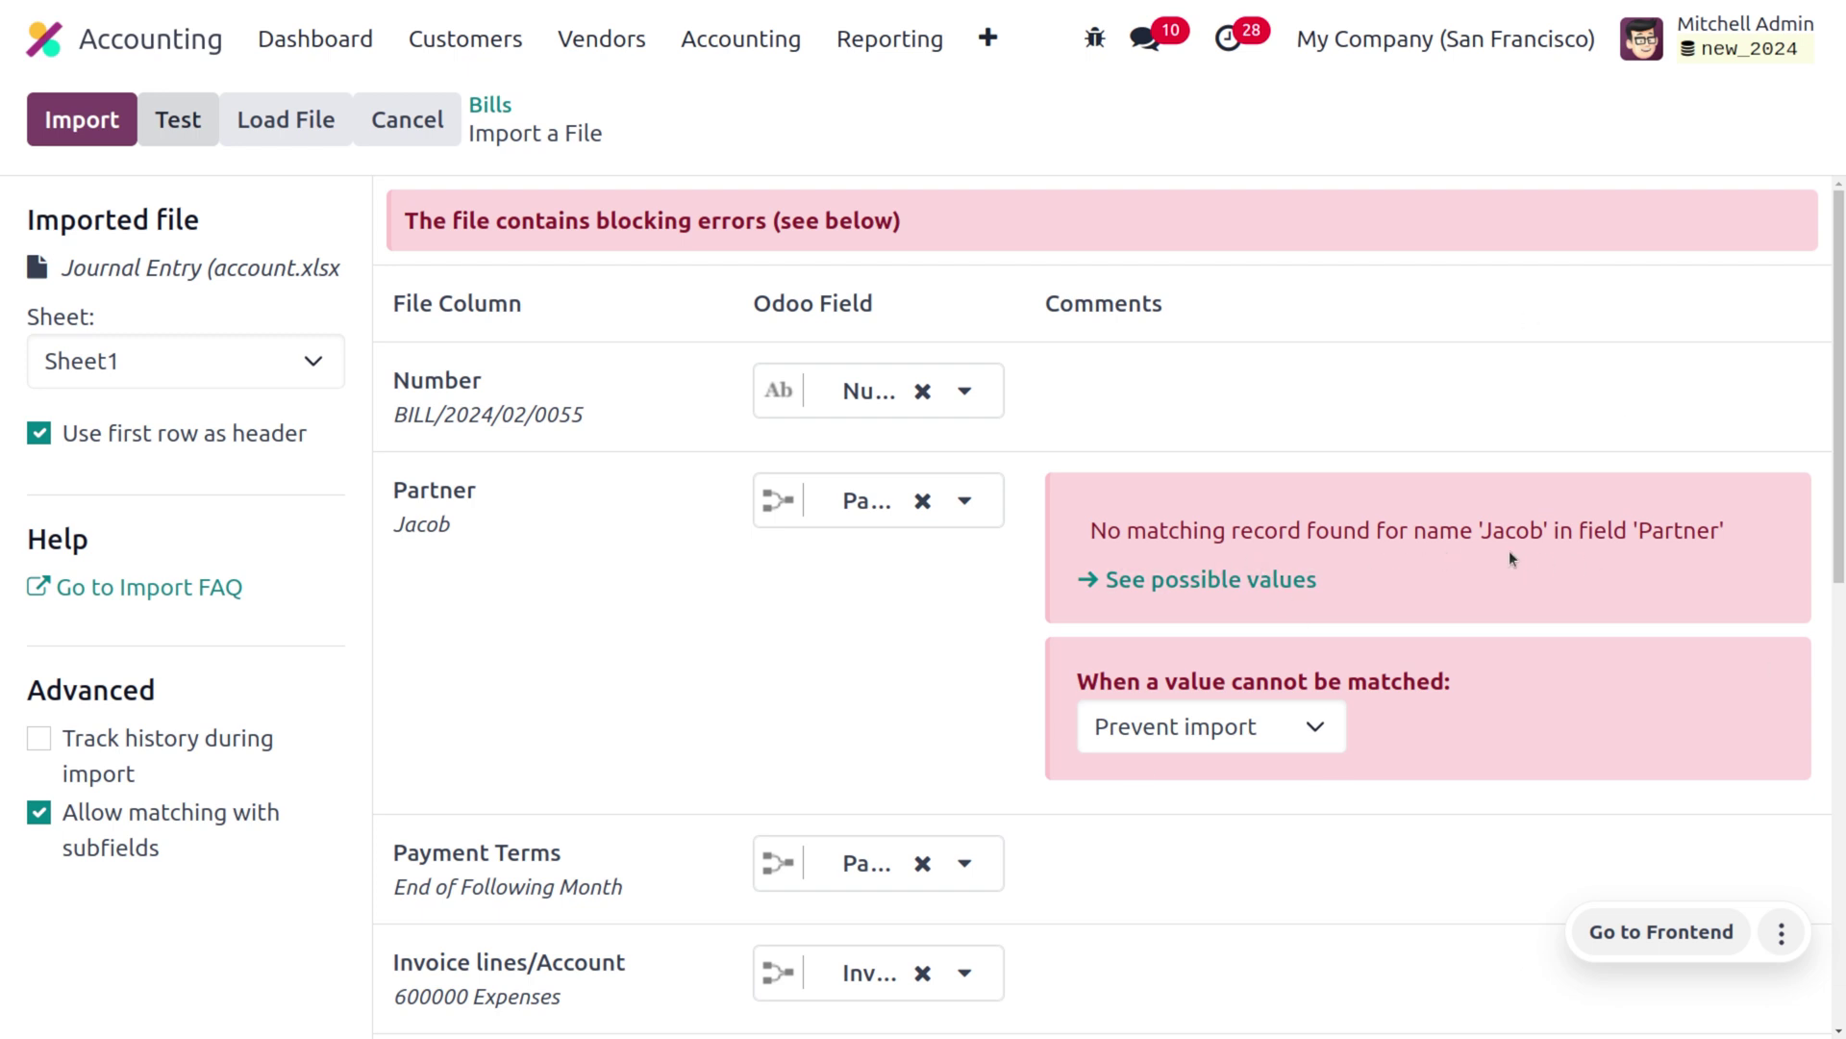
Step: Set unmatched Partner Jacob and Product Wooden Chair to create new records
click(1229, 730)
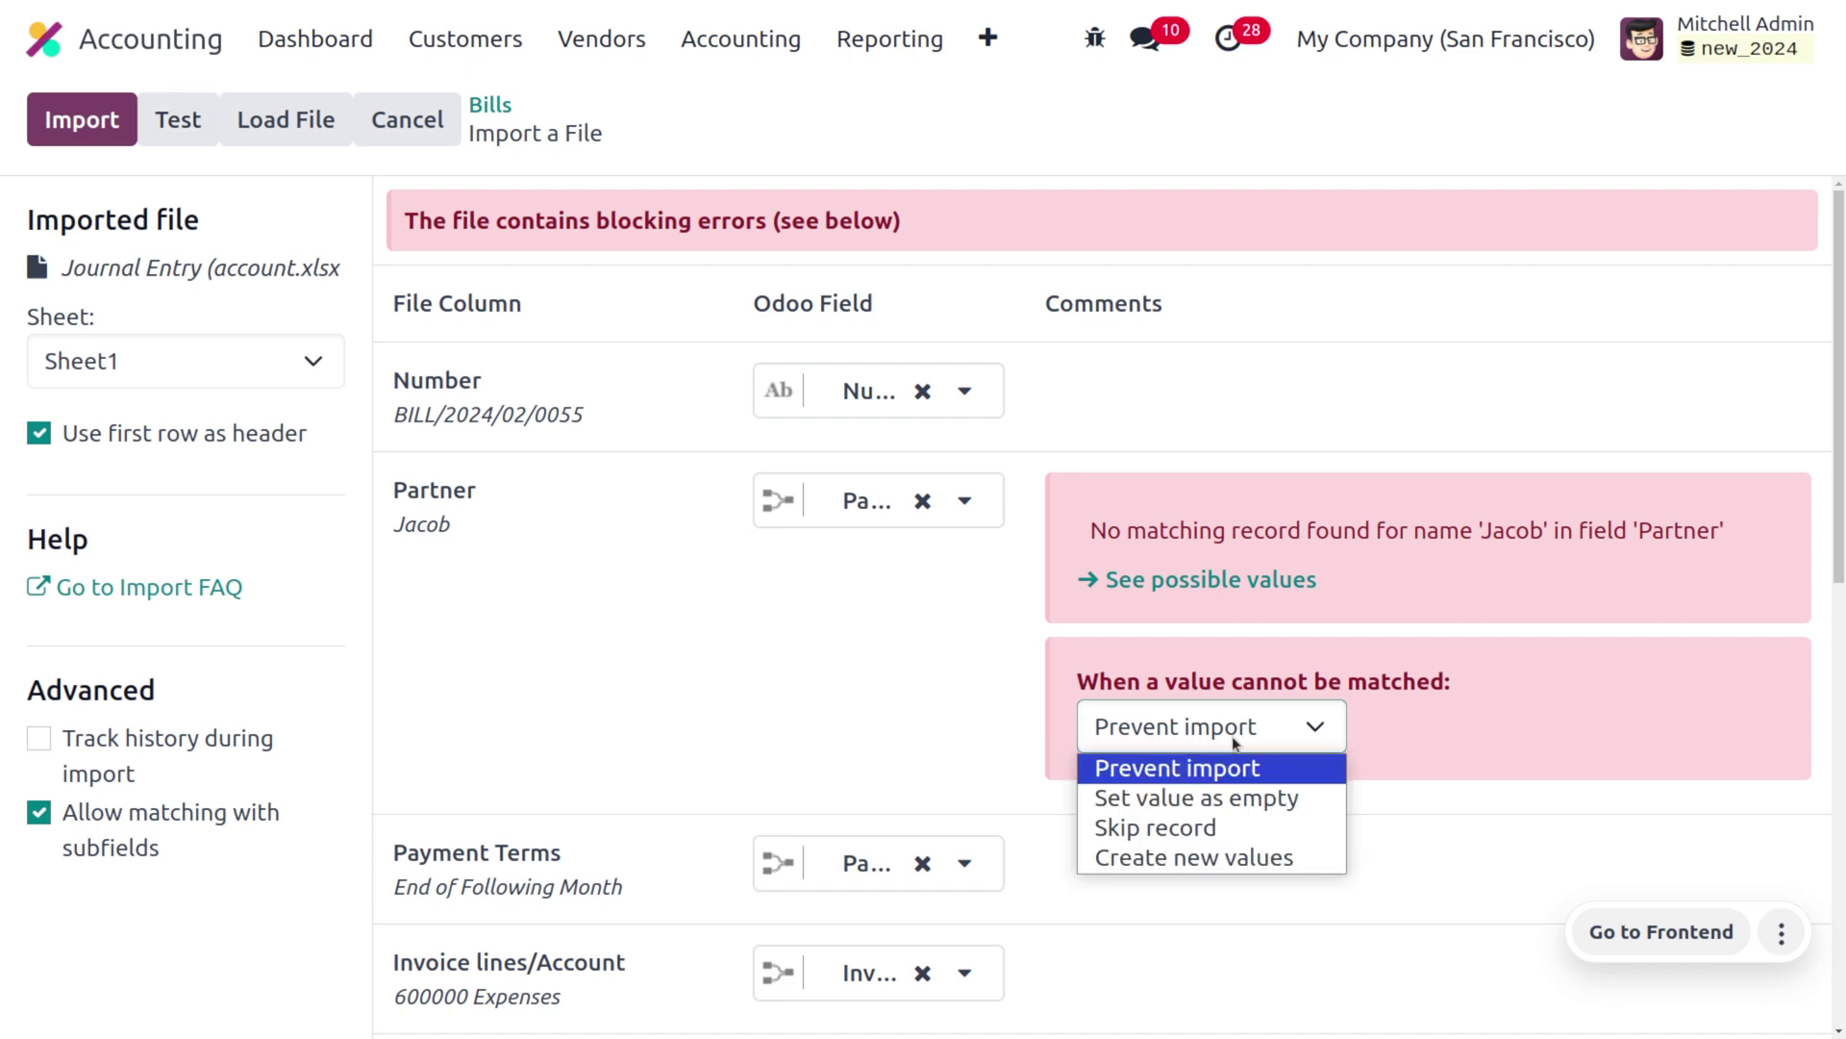
click(1190, 859)
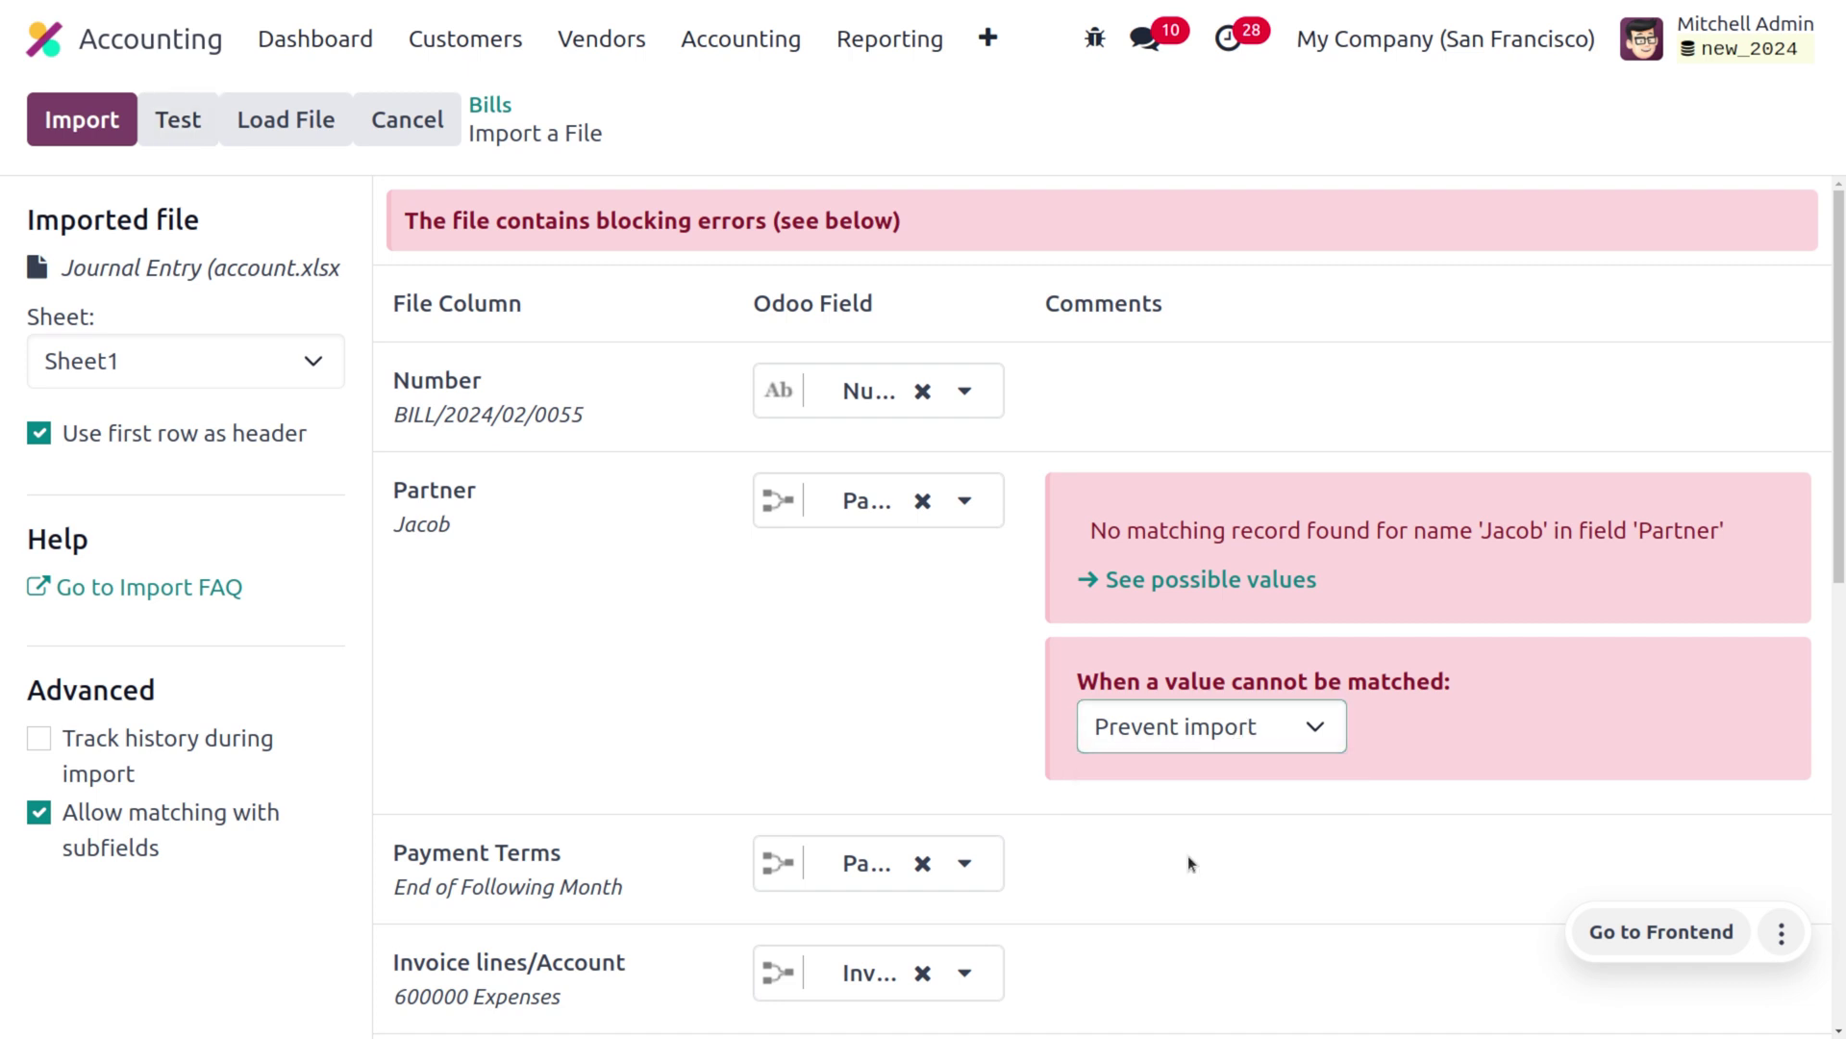
scroll(1186, 856, down, 7)
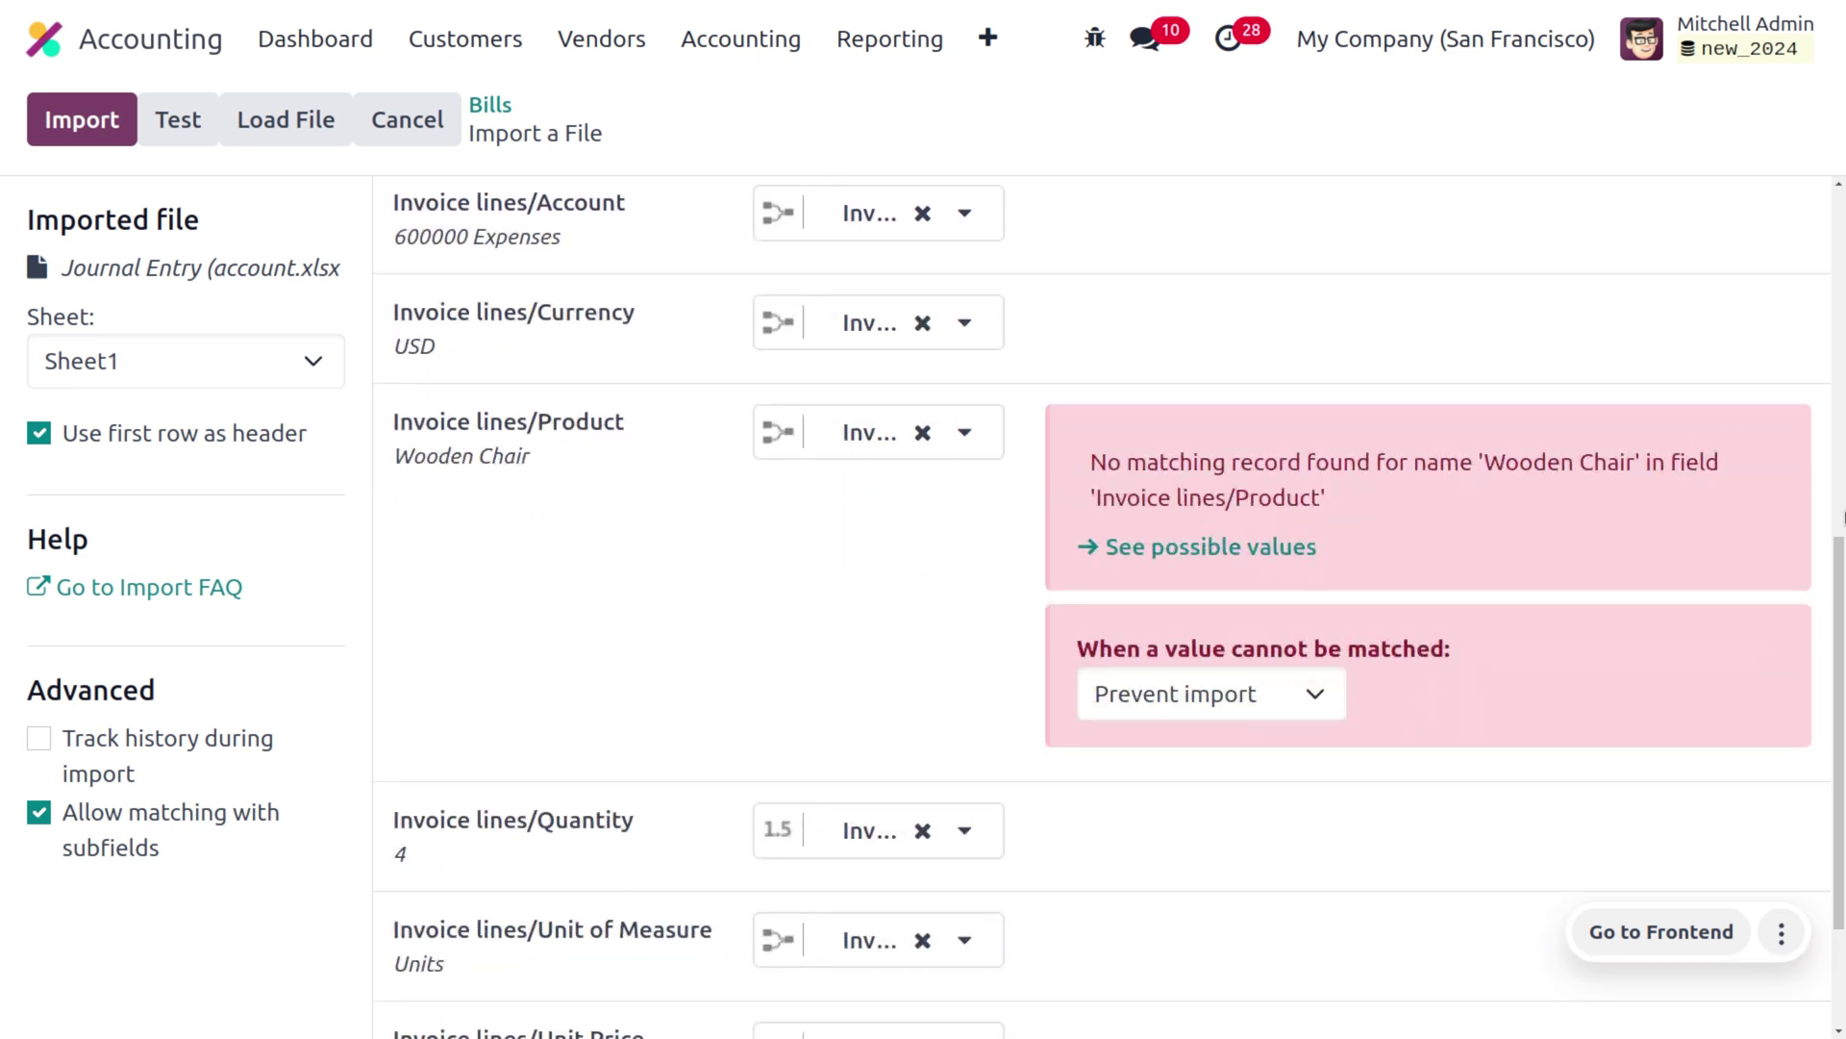
click(1209, 698)
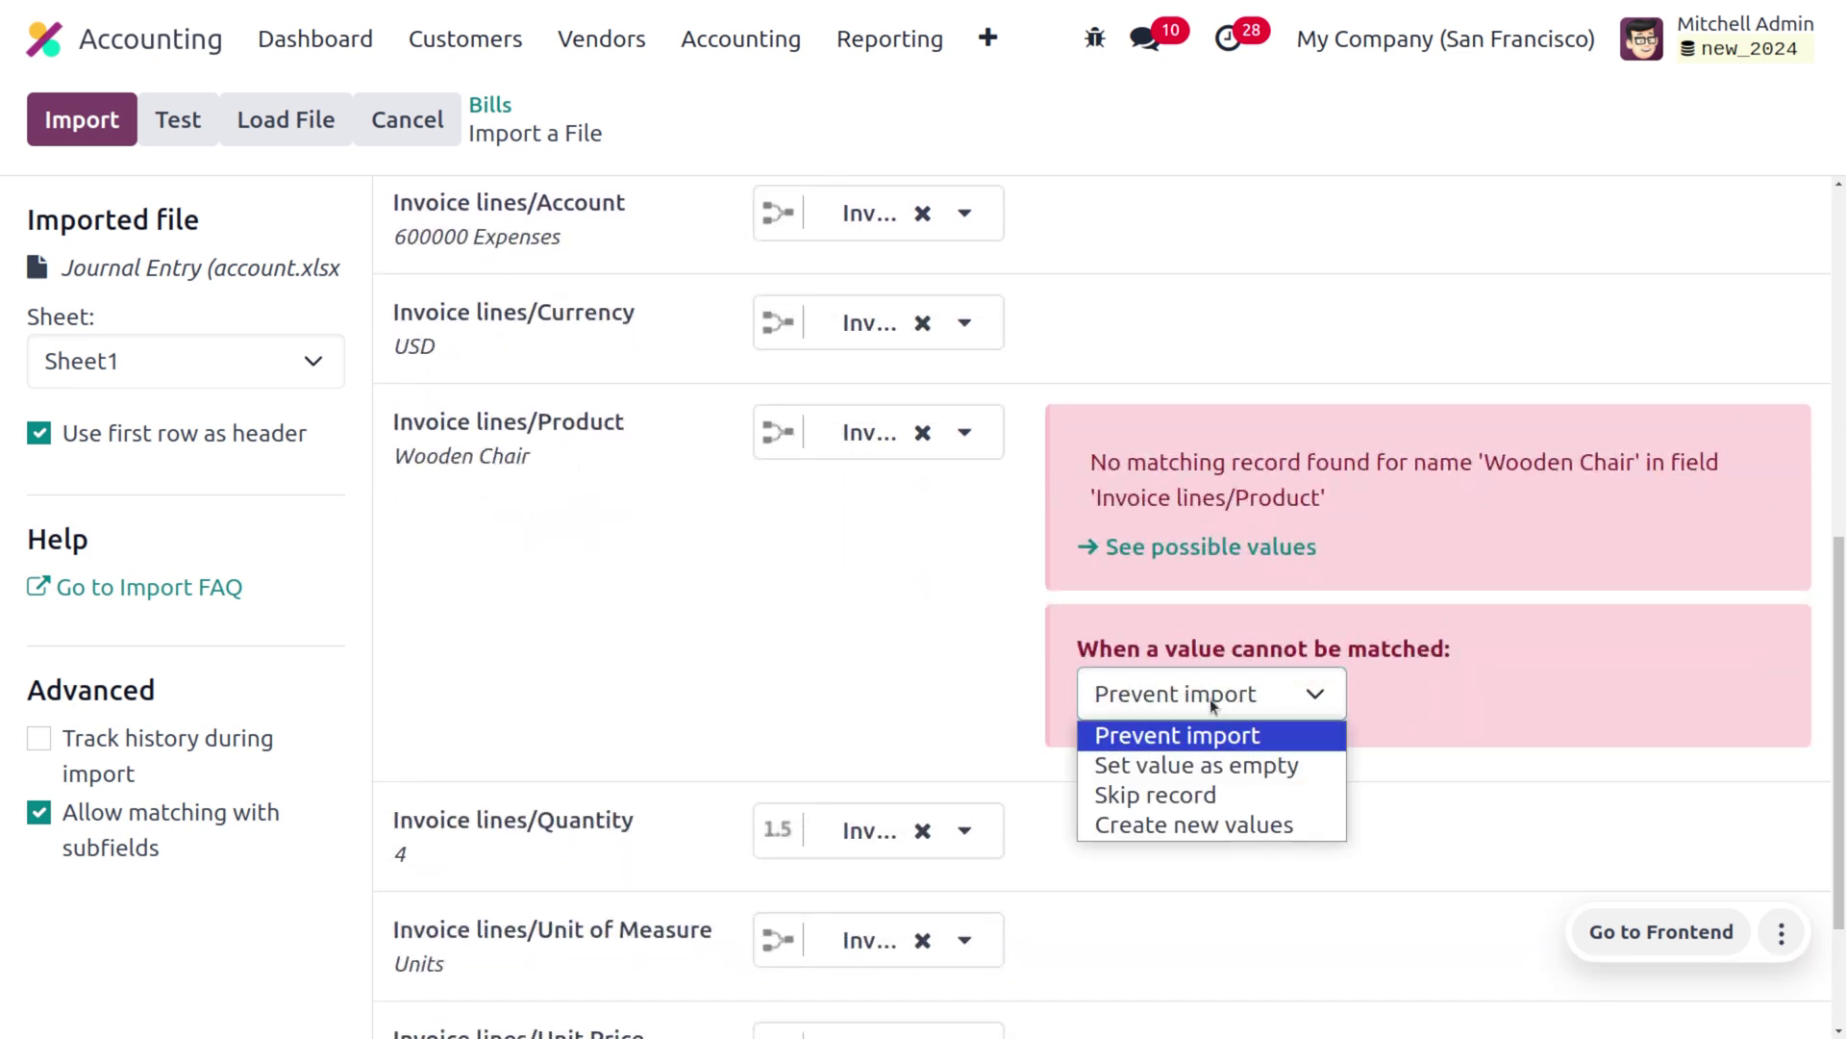
click(1214, 827)
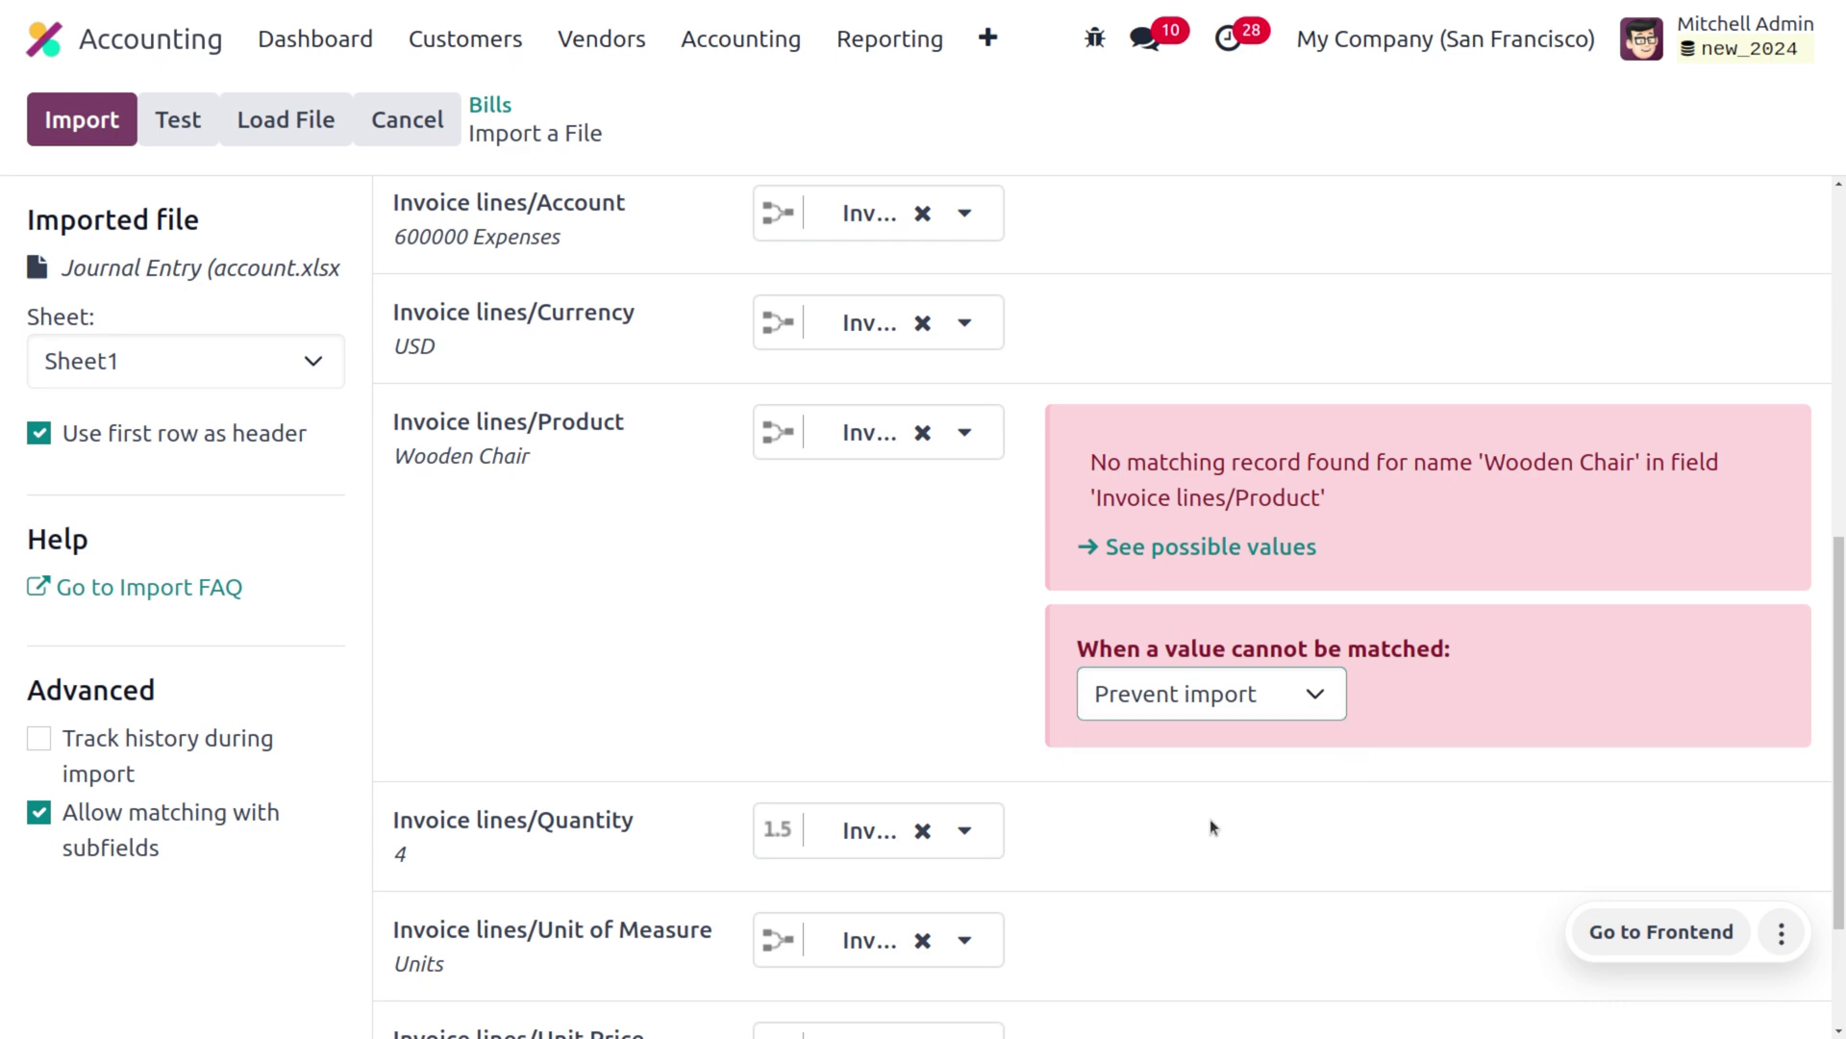
scroll(1176, 656, down, 2)
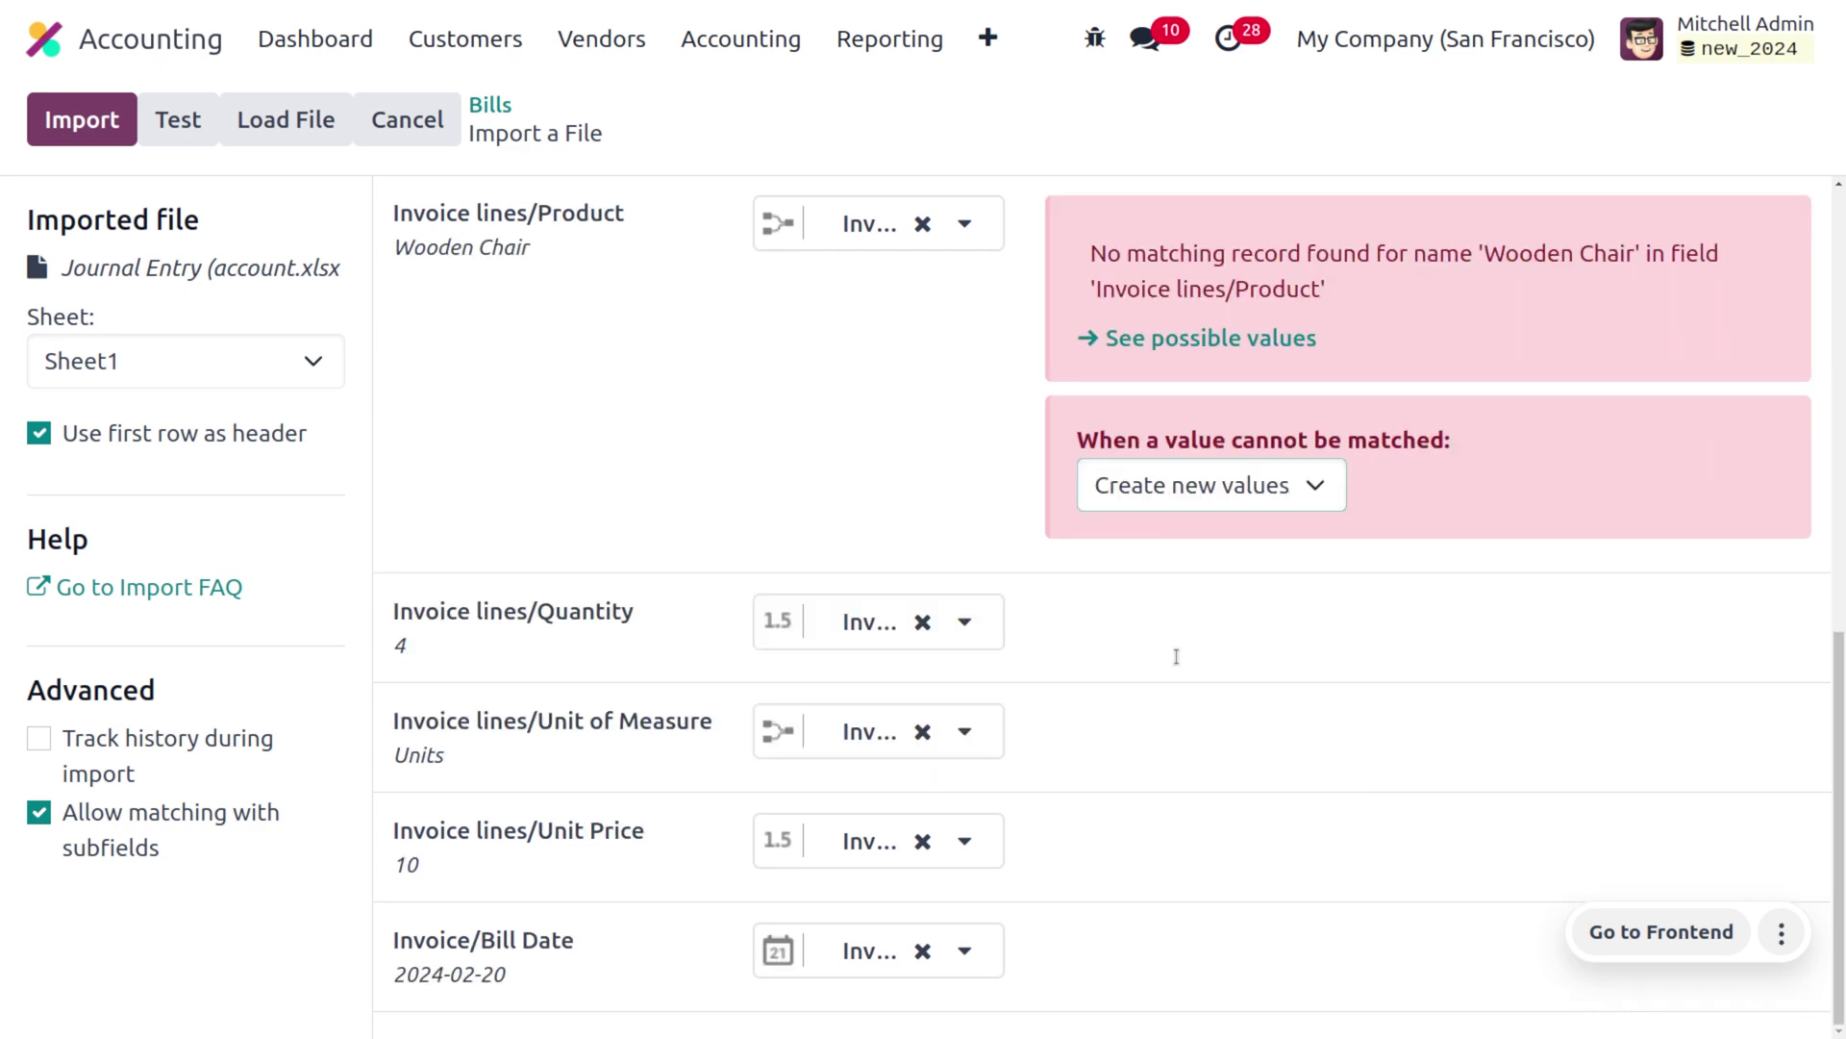
scroll(1176, 656, up, 8)
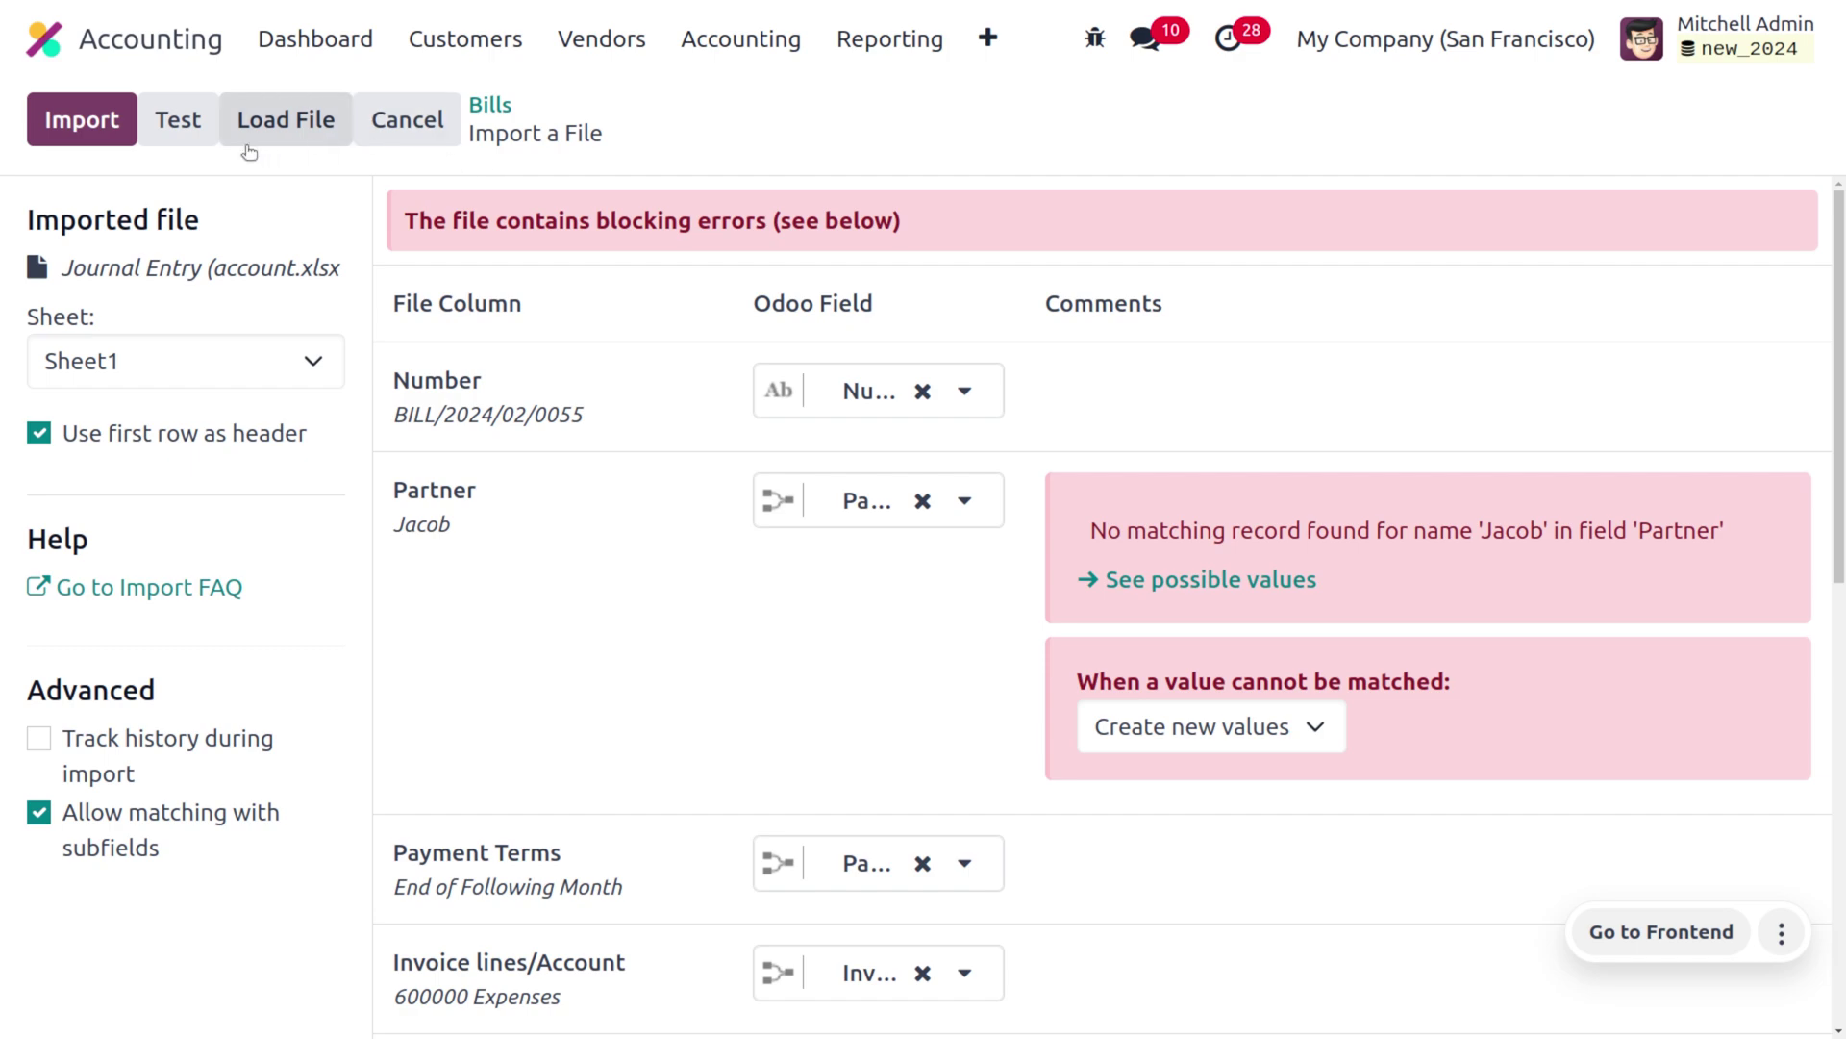
Step: Re-test and run the import, creating Jacob's draft bill dated 02/20/2024
click(193, 130)
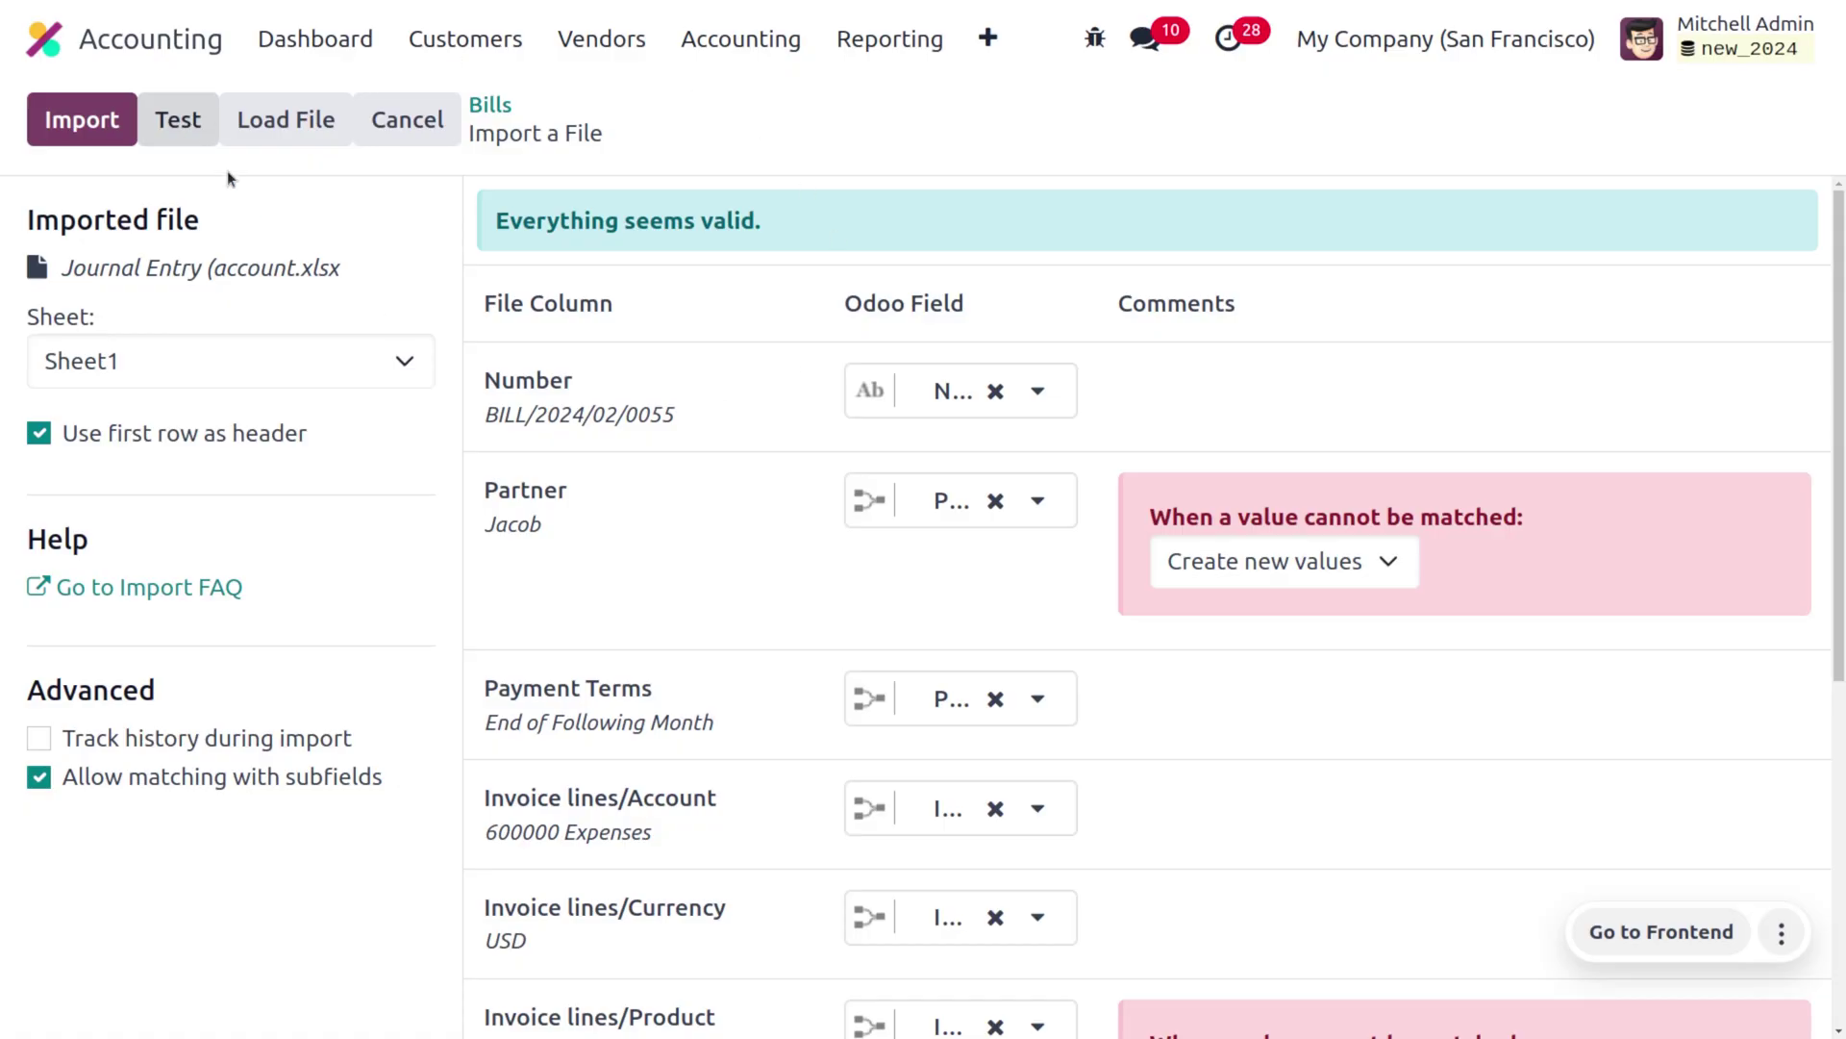
click(67, 119)
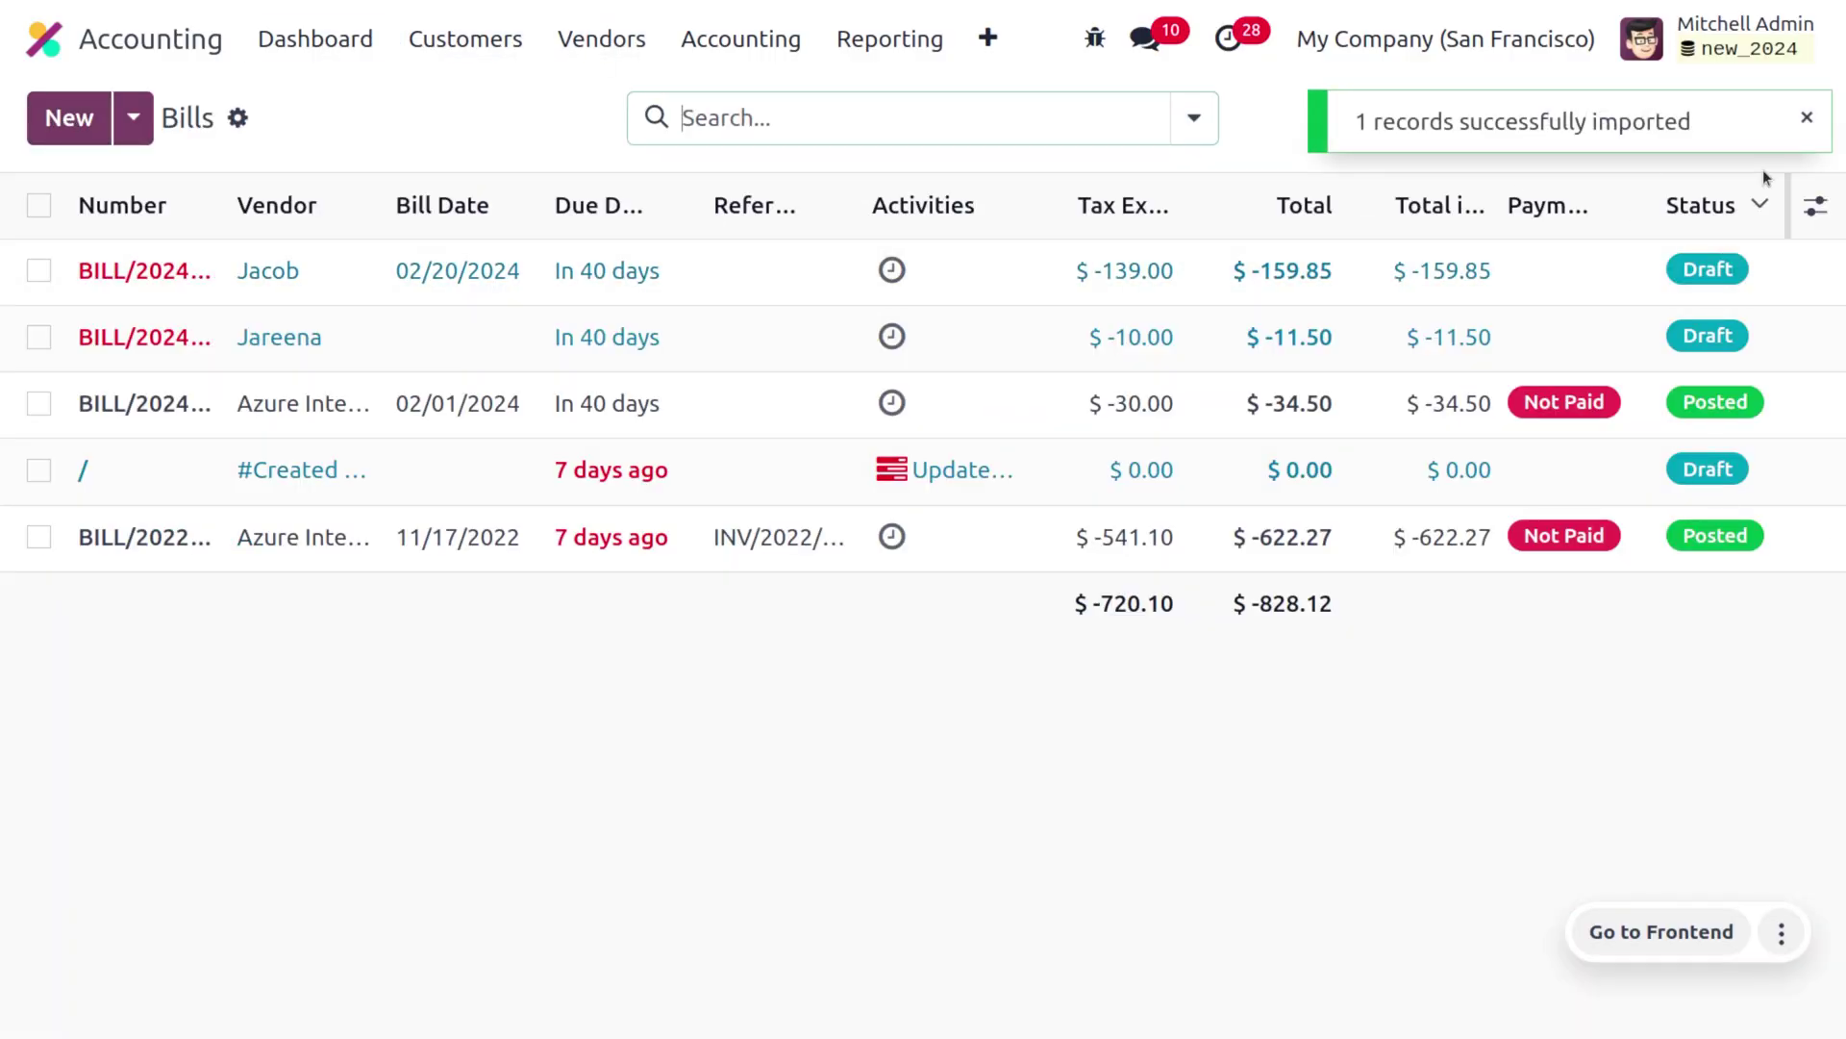
click(1803, 127)
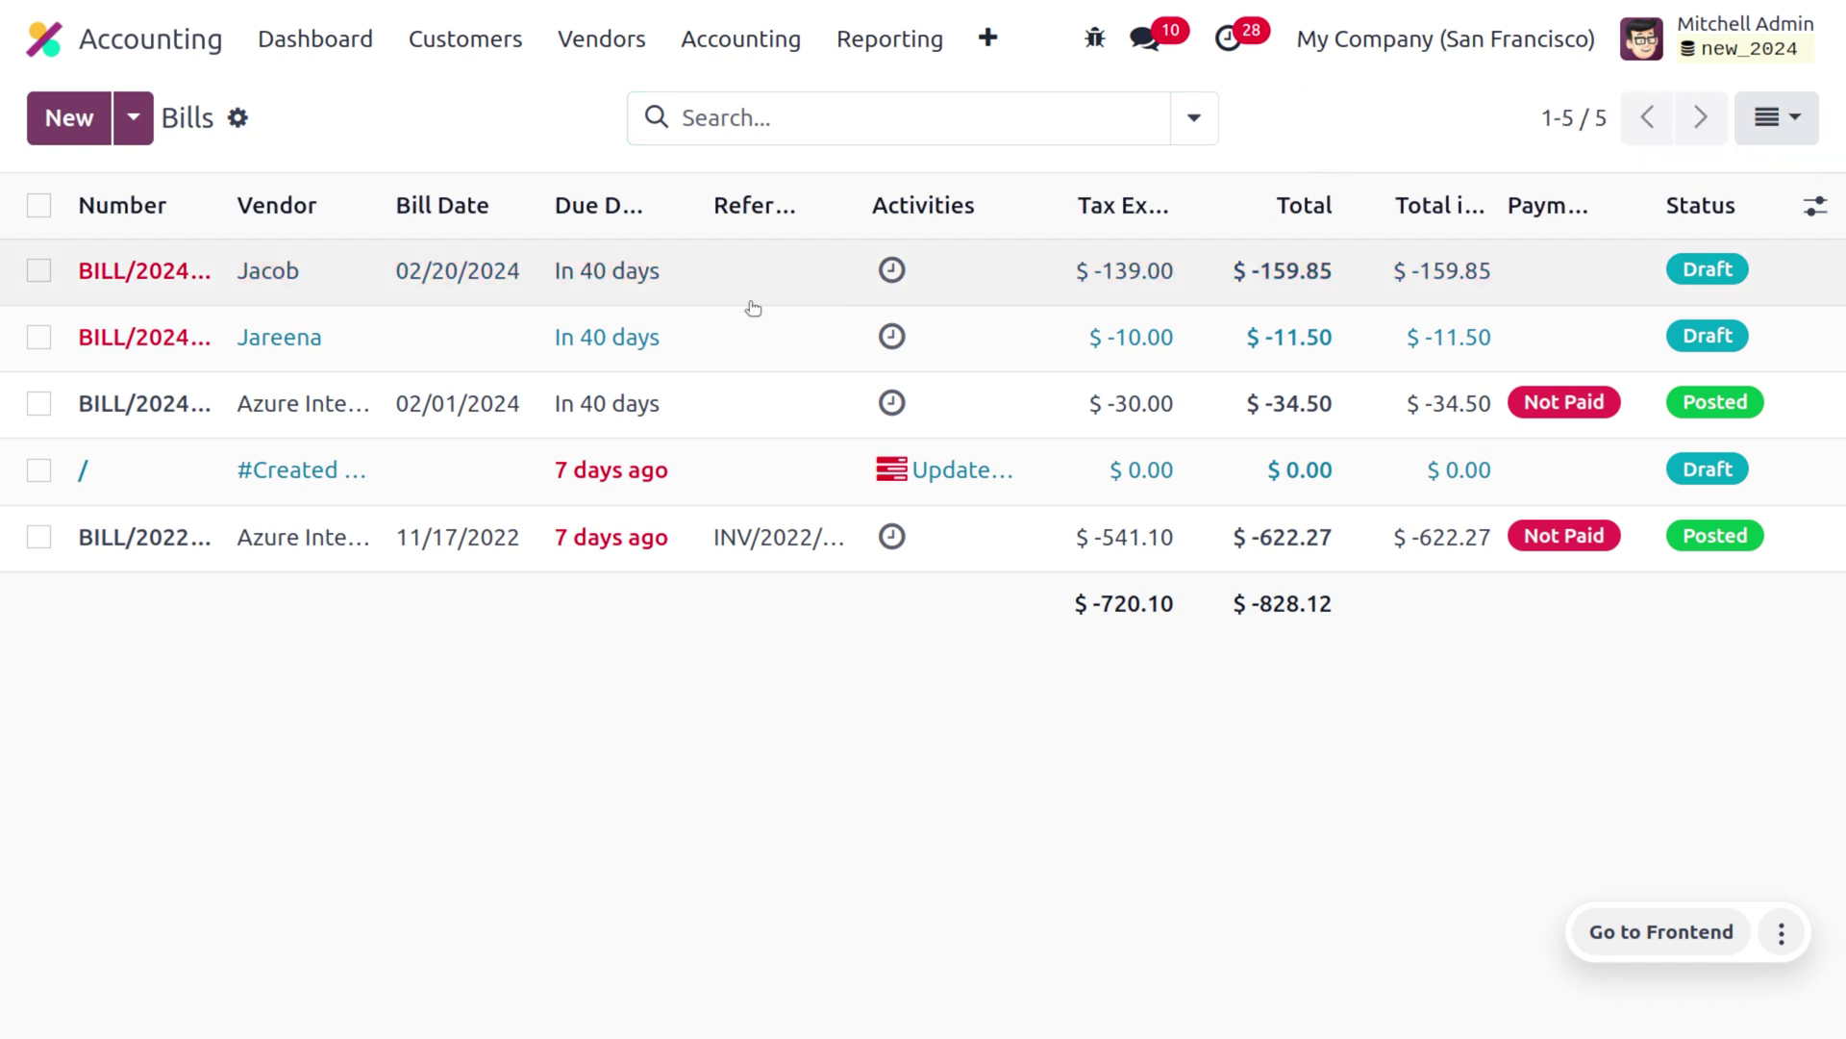
Step: Open Jacob's draft bill BILL/2024/02/0055 and review Wooden Chair 4 × 10.00 and Odoo Book 1 × 99.00
click(602, 281)
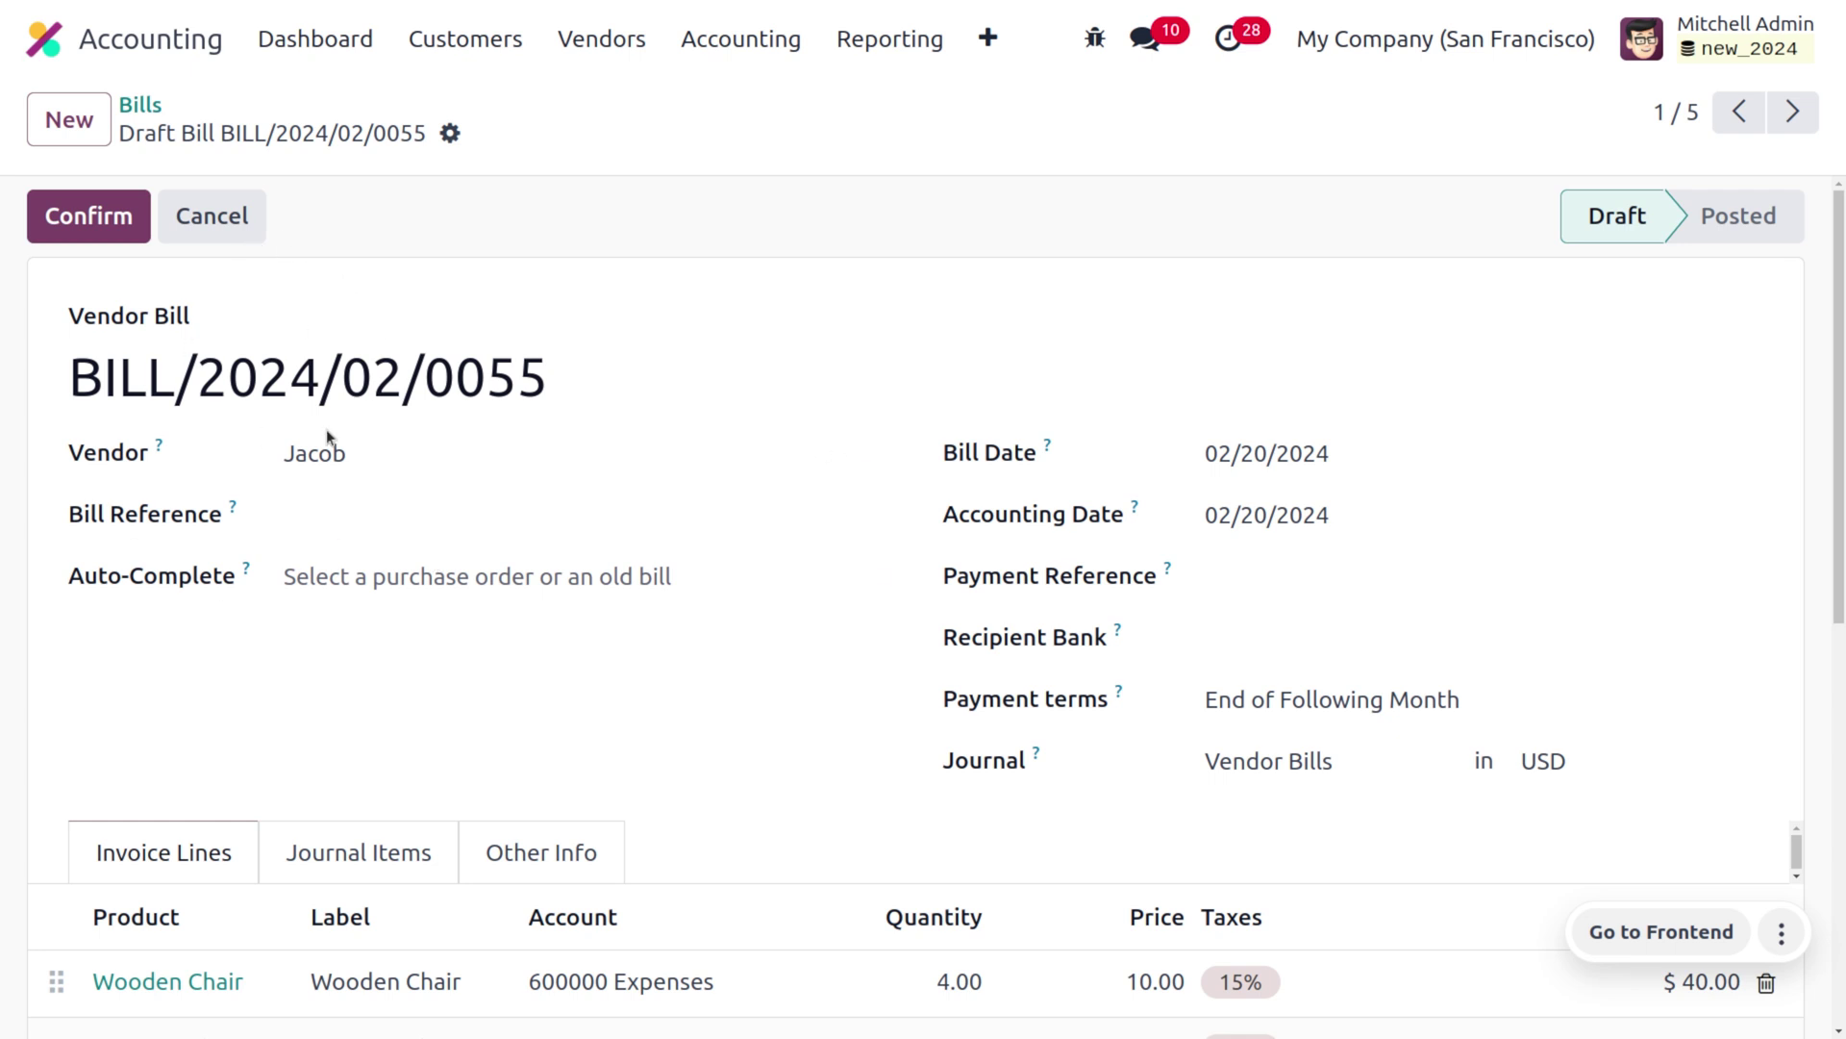
scroll(221, 805, down, 3)
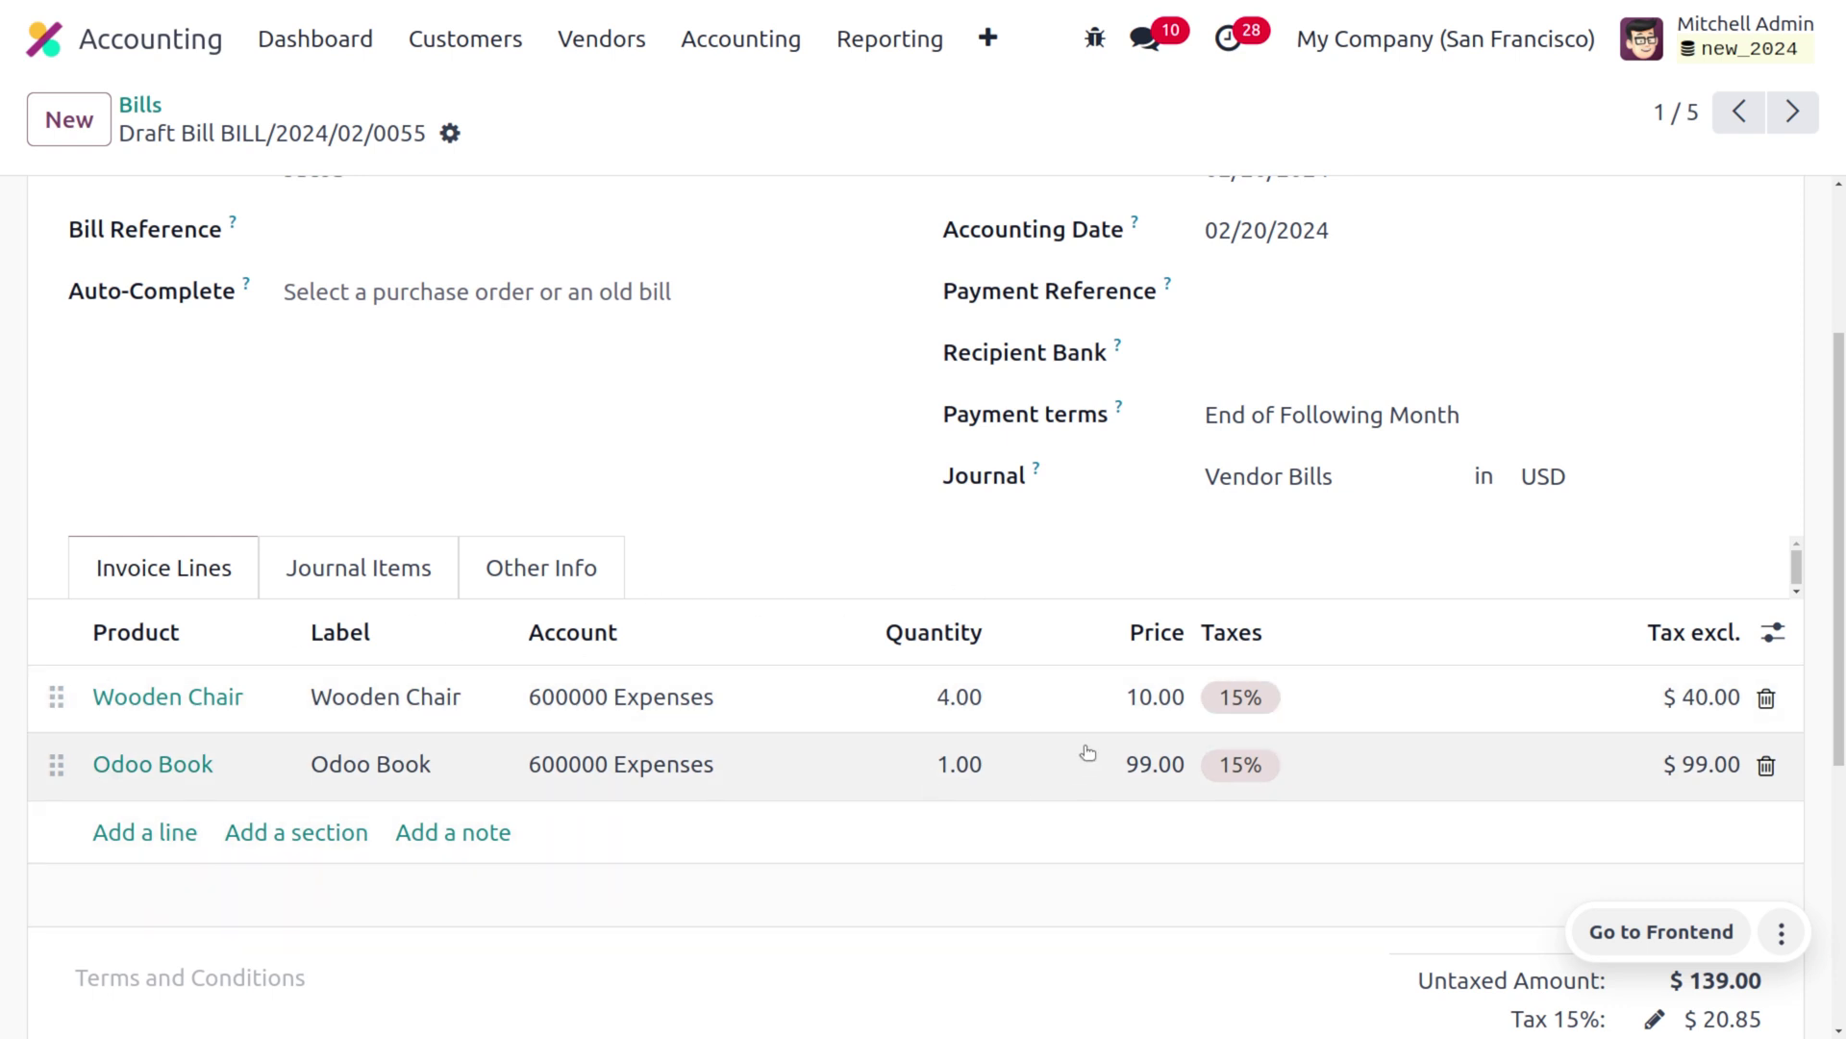
scroll(1070, 615, up, 3)
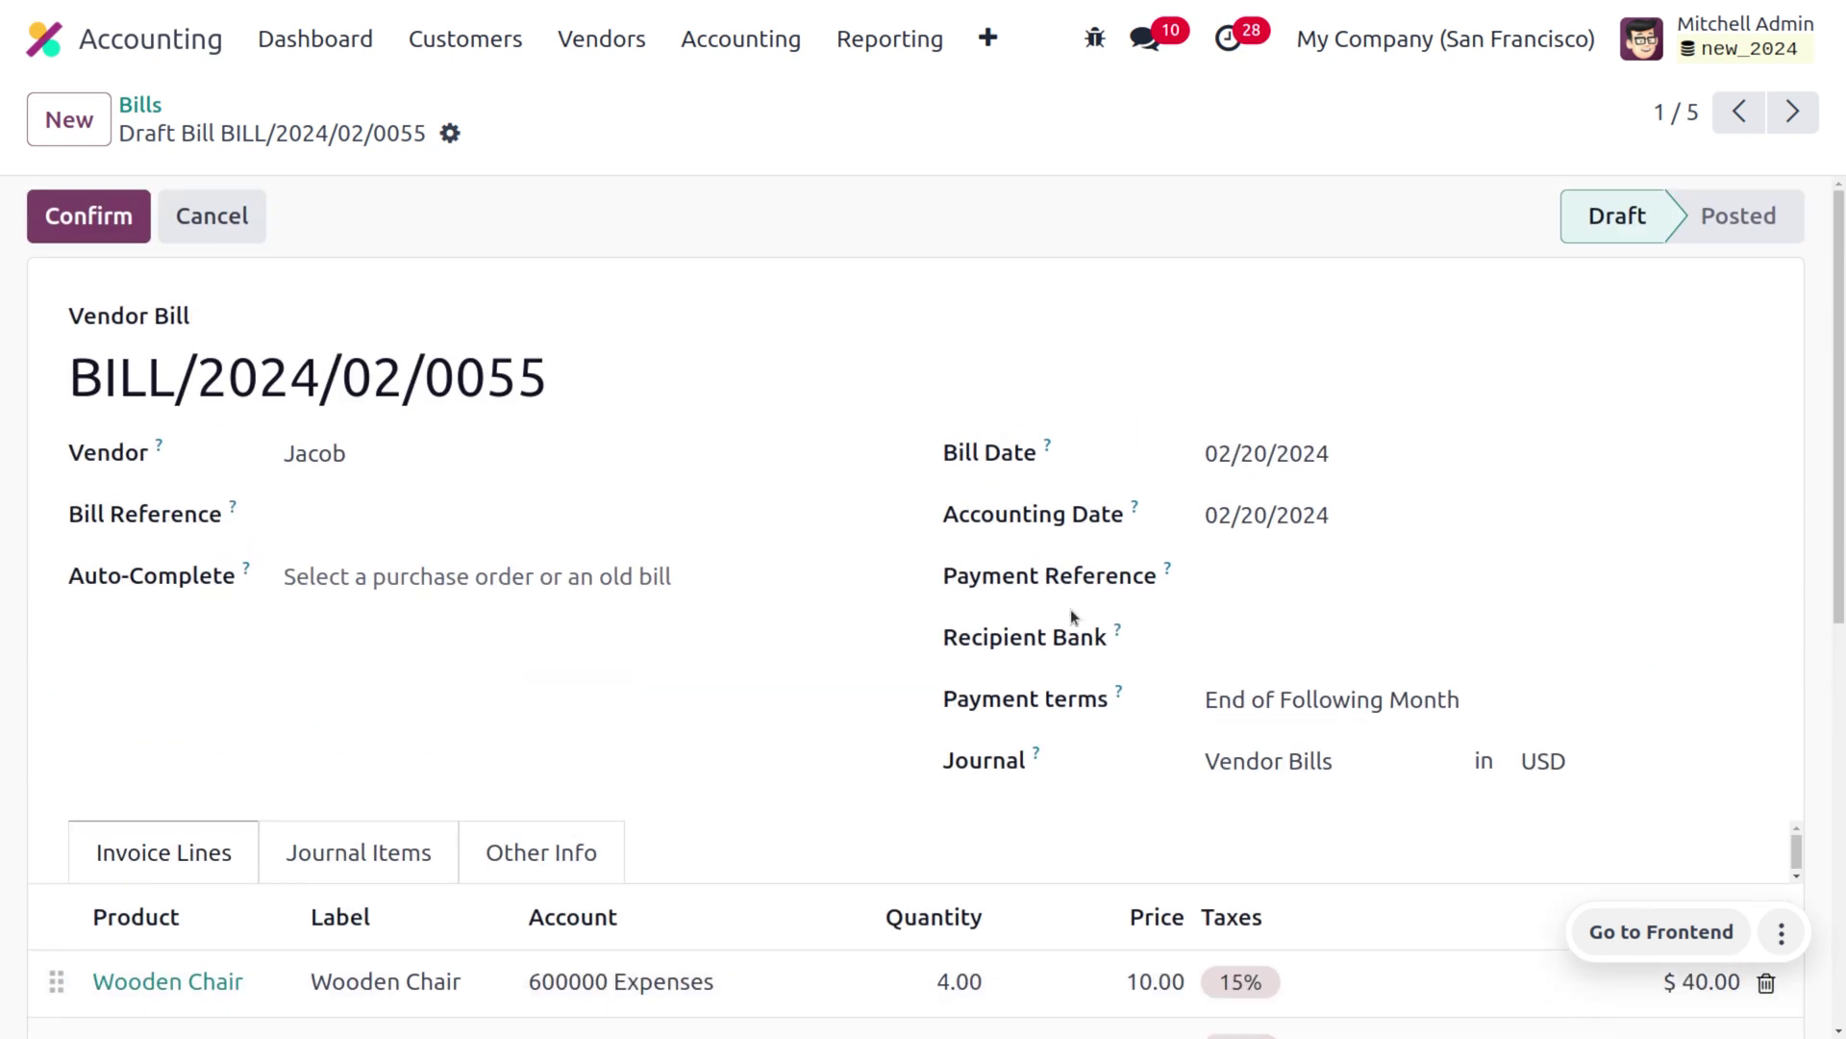